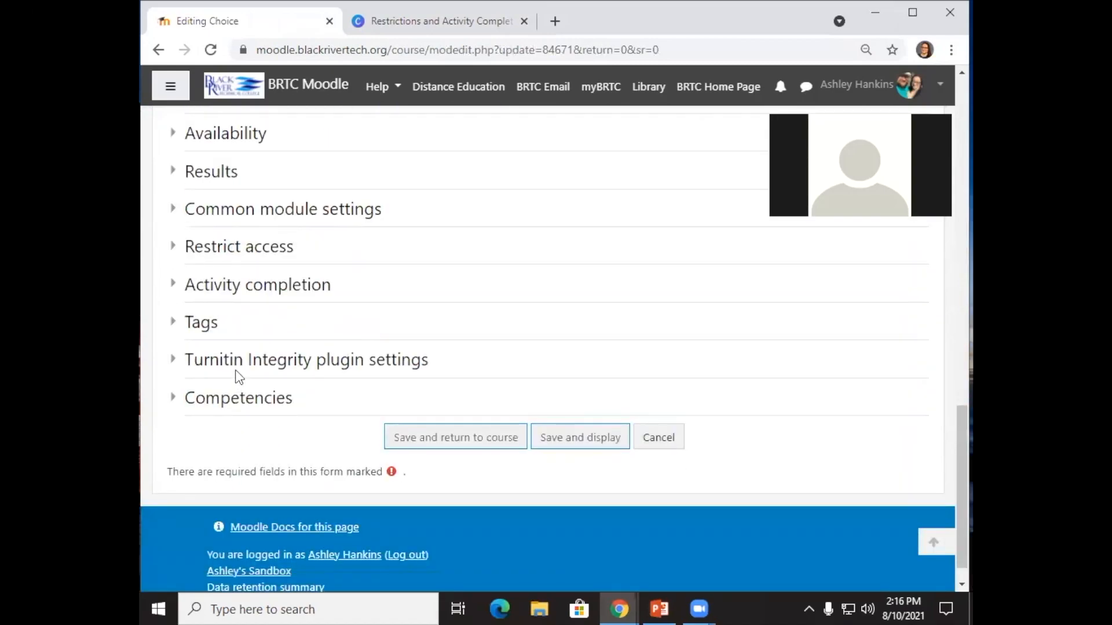
Step: Add a Date restriction under the Choice activity's access restrictions
{"action": "left_click", "coordinate": [250, 249]}
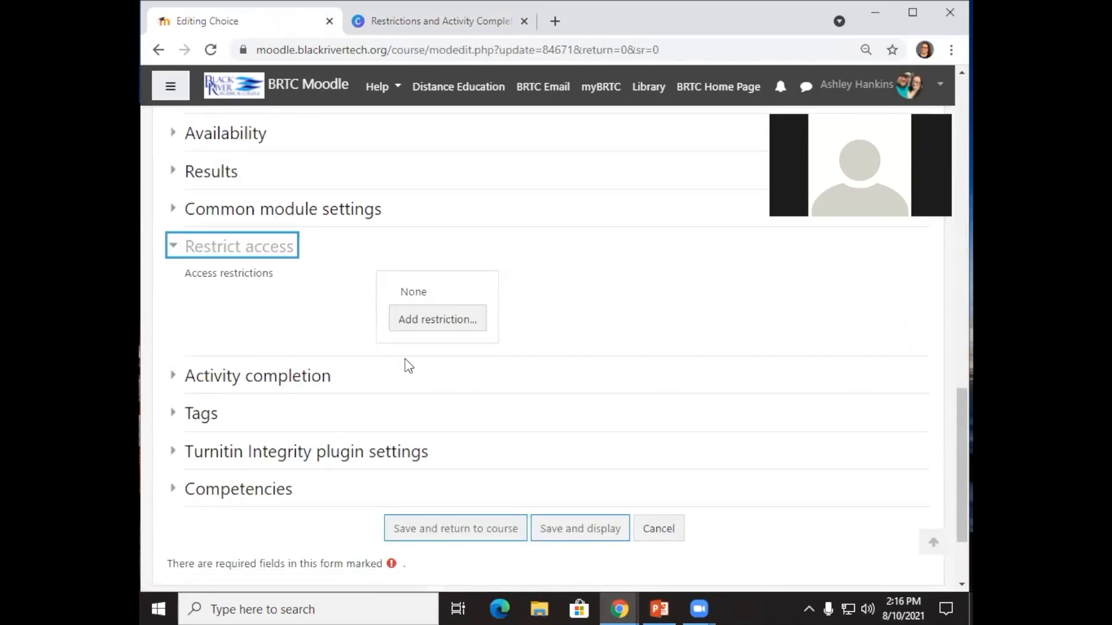
{"action": "left_click", "coordinate": [275, 259]}
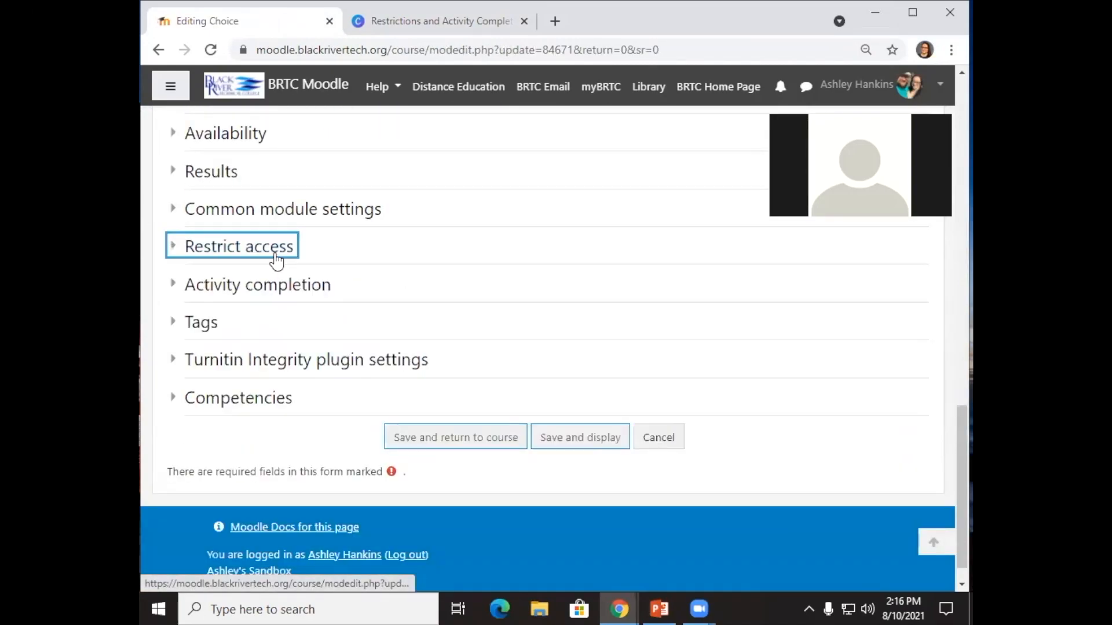
{"action": "left_click", "coordinate": [276, 261]}
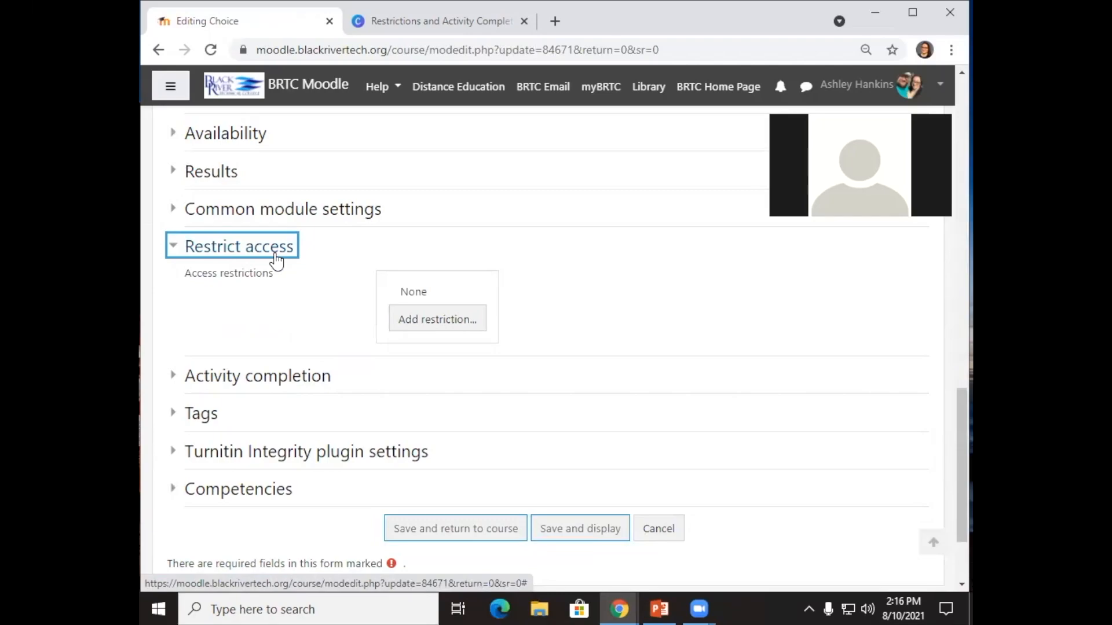
{"action": "left_click", "coordinate": [422, 320]}
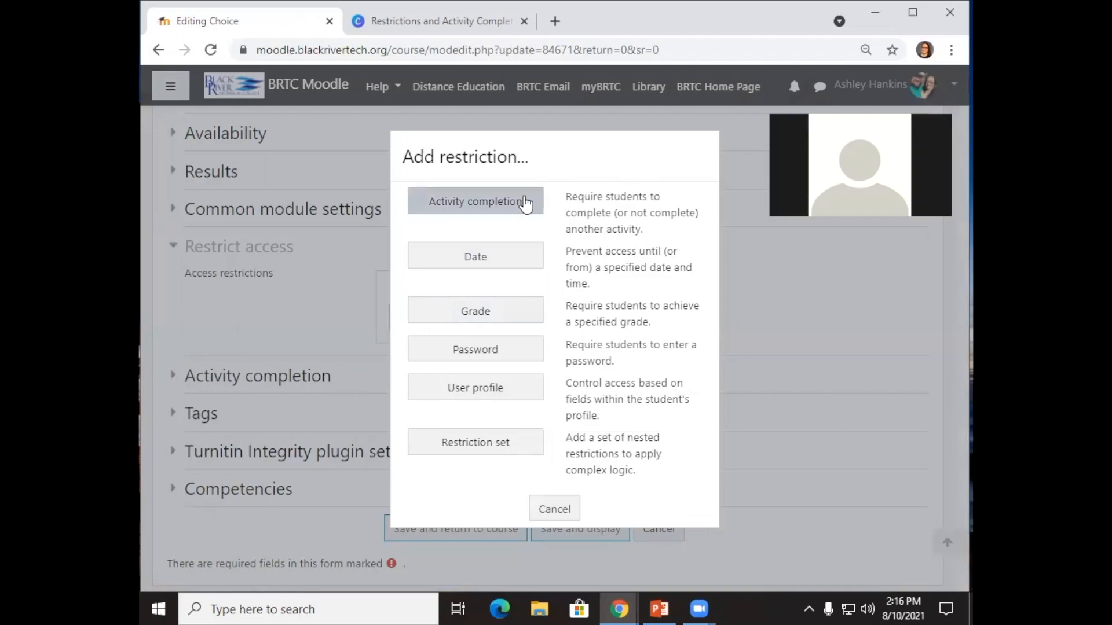
{"action": "left_click", "coordinate": [518, 271]}
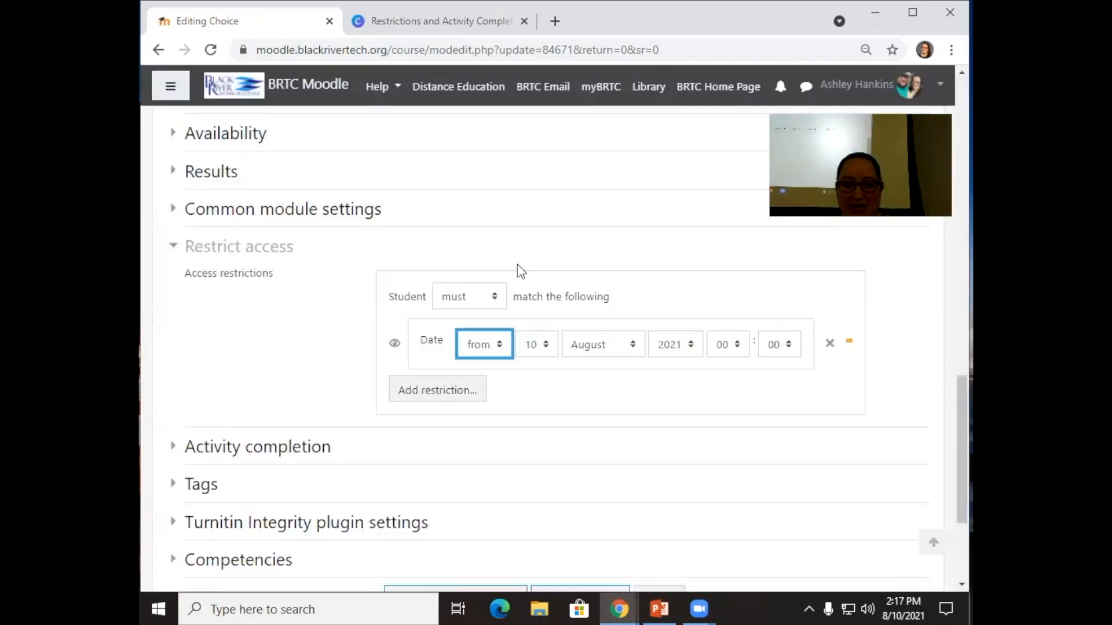
Step: Set the Choice activity's date restriction to allow access from 11 August 2021
{"action": "left_click", "coordinate": [506, 351]}
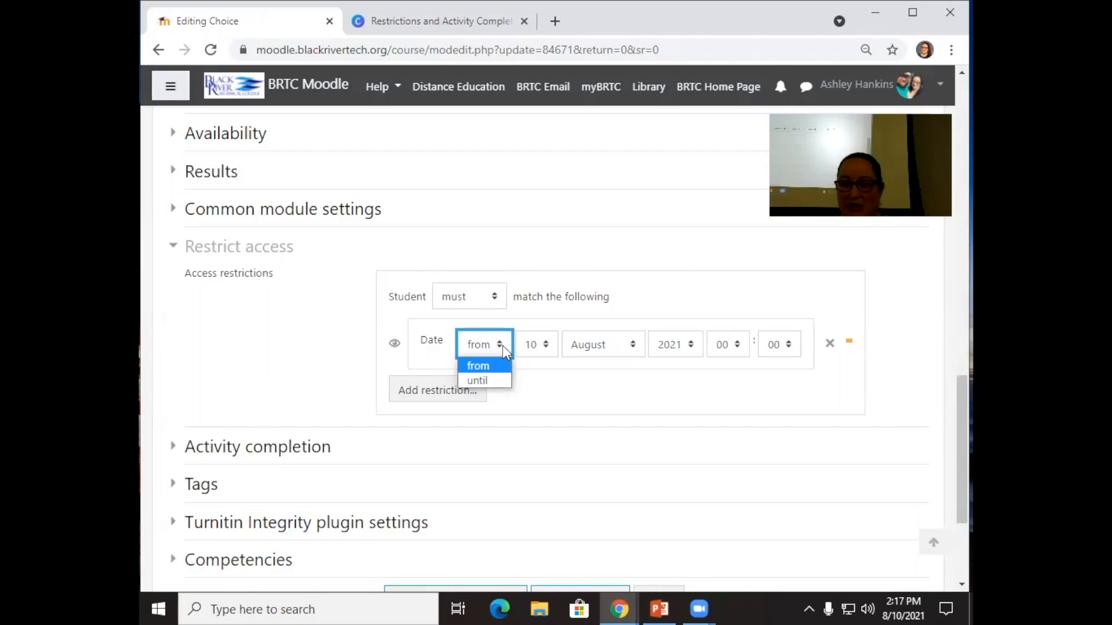
{"action": "left_click", "coordinate": [505, 351]}
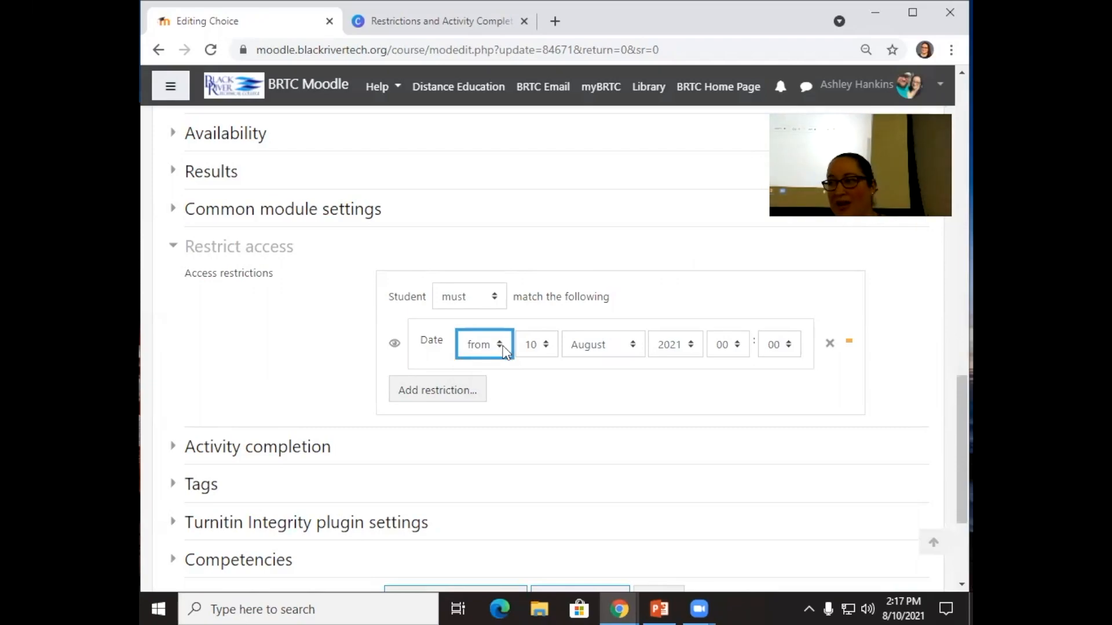
{"action": "left_click", "coordinate": [540, 346]}
{"action": "left_click", "coordinate": [531, 196]}
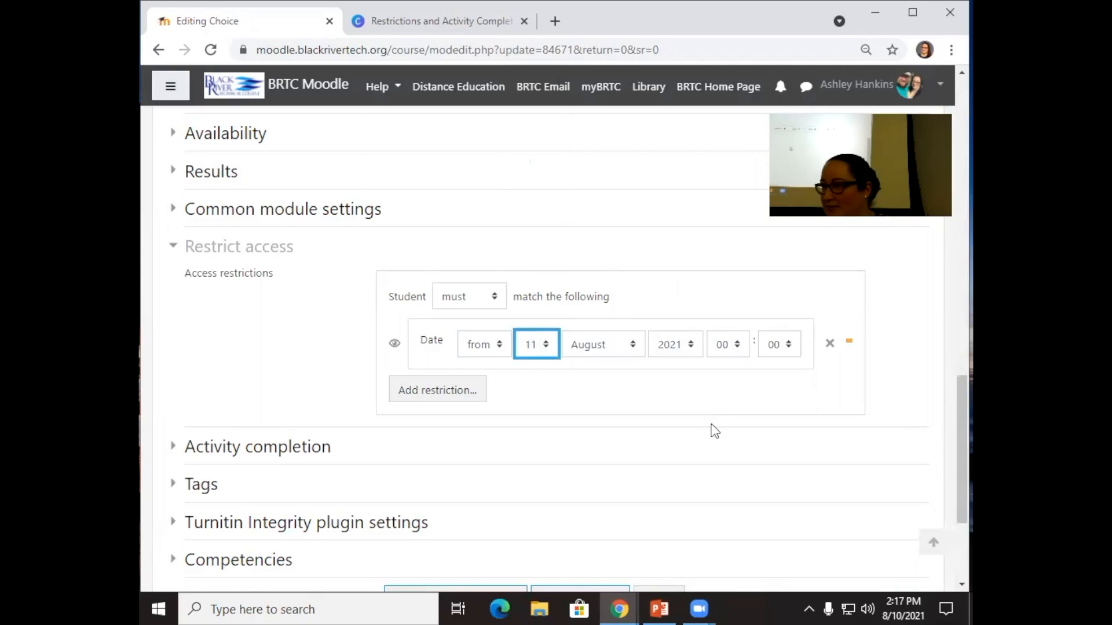
Step: Hide the Choice activity entirely from students who do not meet the date restriction, and save back to the course
{"action": "left_click", "coordinate": [396, 346]}
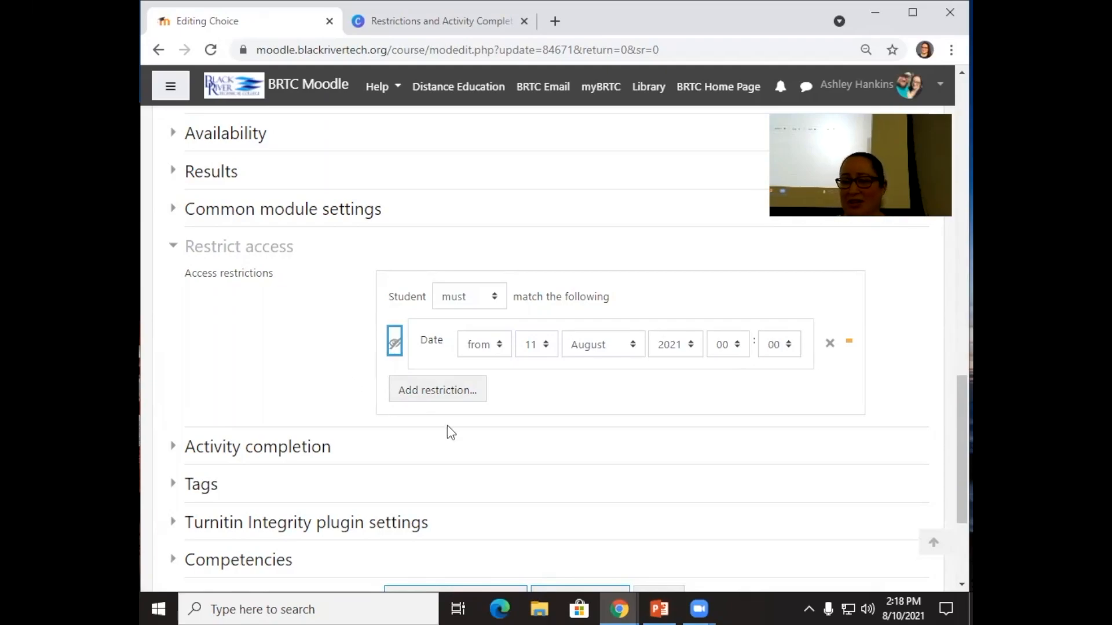
{"action": "scroll", "coordinate": [486, 437], "scroll_direction": "down", "scroll_amount": 3}
{"action": "left_click", "coordinate": [487, 408]}
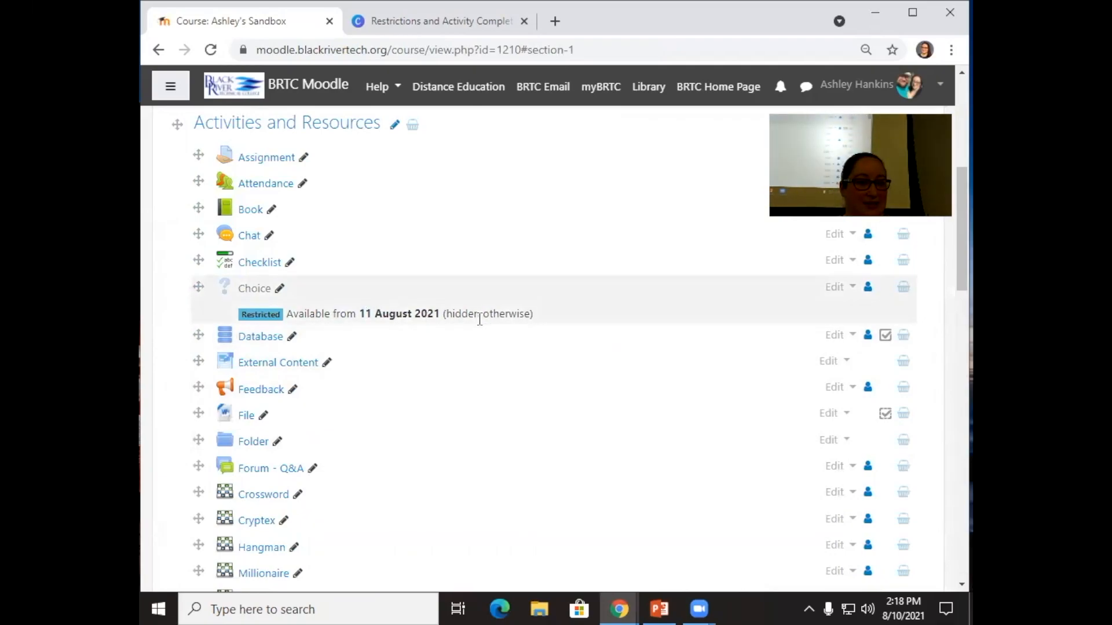
Step: Edit the Choice activity again so its date restriction is displayed to students who do not meet it, and save back to the course
{"action": "left_click", "coordinate": [836, 287]}
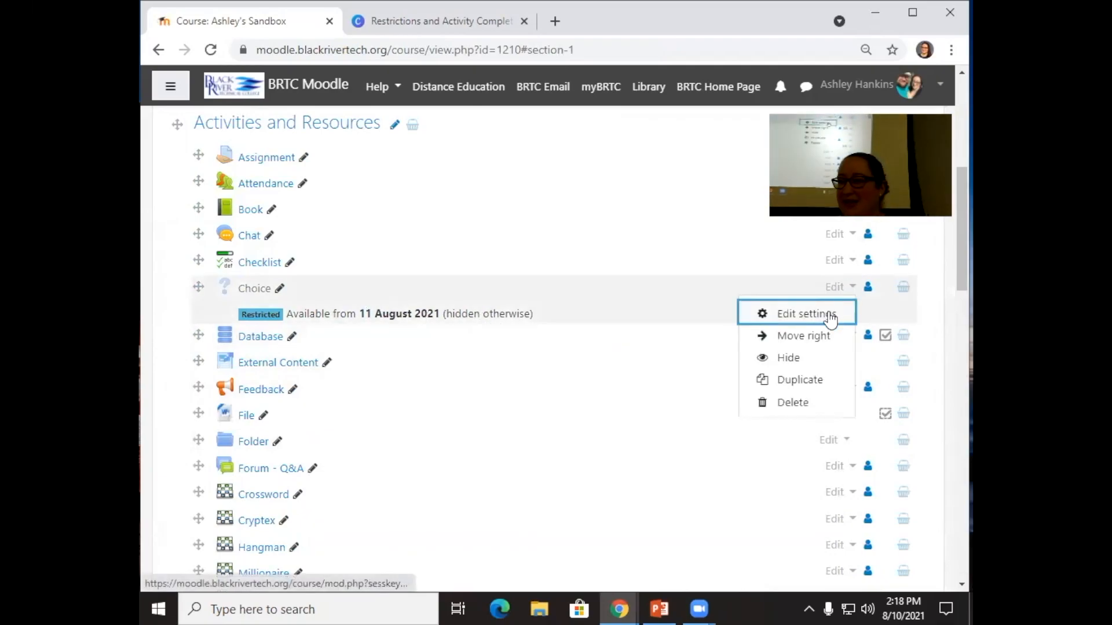
{"action": "left_click", "coordinate": [833, 314]}
{"action": "scroll", "coordinate": [480, 381], "scroll_direction": "down", "scroll_amount": 10}
{"action": "scroll", "coordinate": [440, 371], "scroll_direction": "down", "scroll_amount": 8}
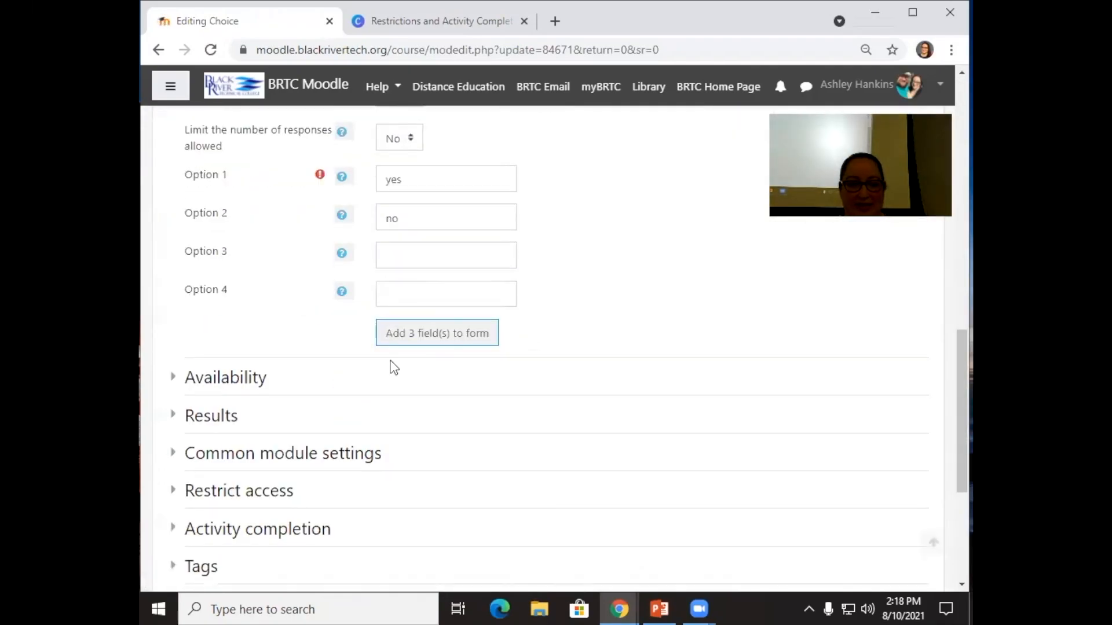
{"action": "left_click", "coordinate": [282, 329]}
{"action": "left_click", "coordinate": [393, 423]}
{"action": "scroll", "coordinate": [514, 474], "scroll_direction": "down", "scroll_amount": 5}
{"action": "left_click", "coordinate": [479, 408]}
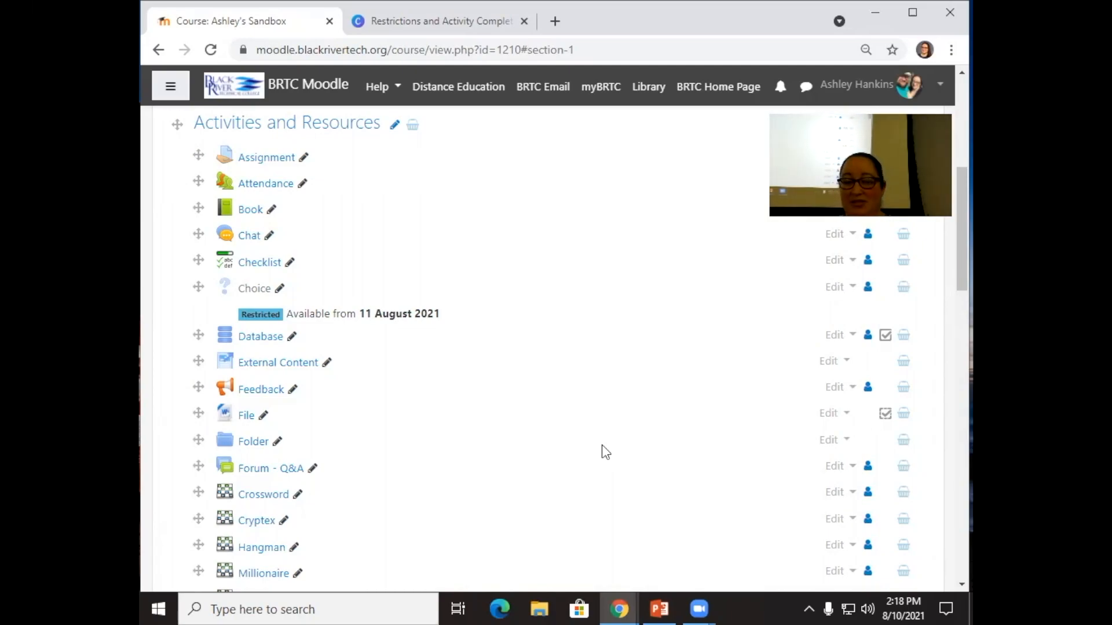
Step: Add 1 new topic section at the end of the course
{"action": "scroll", "coordinate": [608, 411], "scroll_direction": "down", "scroll_amount": 15}
{"action": "scroll", "coordinate": [608, 408], "scroll_direction": "up", "scroll_amount": 6}
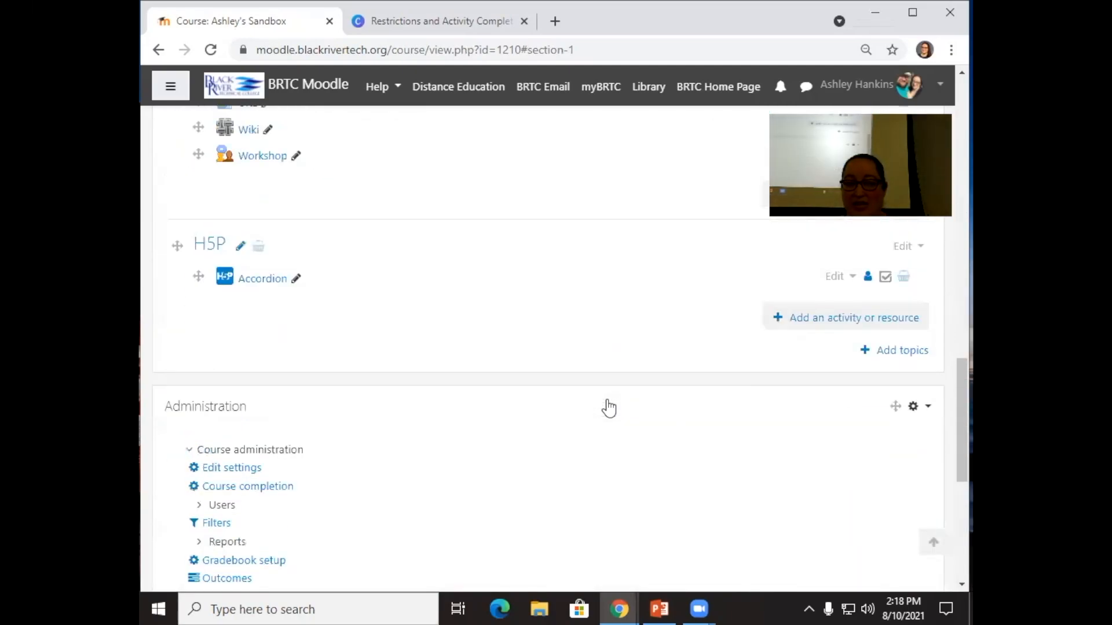
{"action": "left_click", "coordinate": [905, 351]}
{"action": "left_click", "coordinate": [641, 212]}
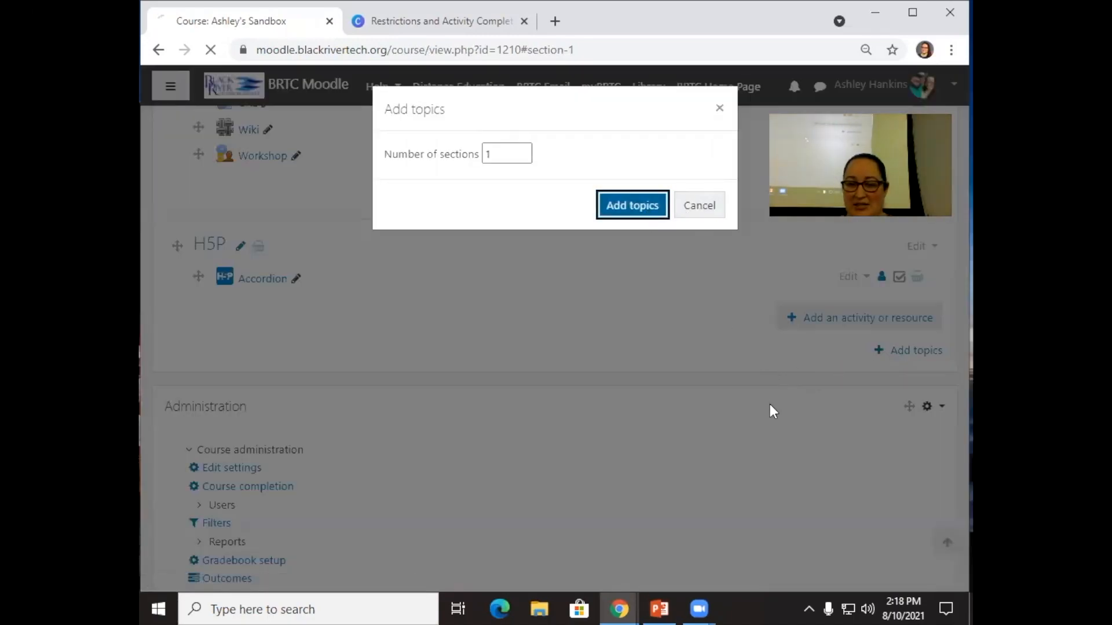
Step: Hide the new Topic 3 section from students
{"action": "scroll", "coordinate": [772, 422], "scroll_direction": "down", "scroll_amount": 5}
{"action": "scroll", "coordinate": [772, 422], "scroll_direction": "up", "scroll_amount": 9}
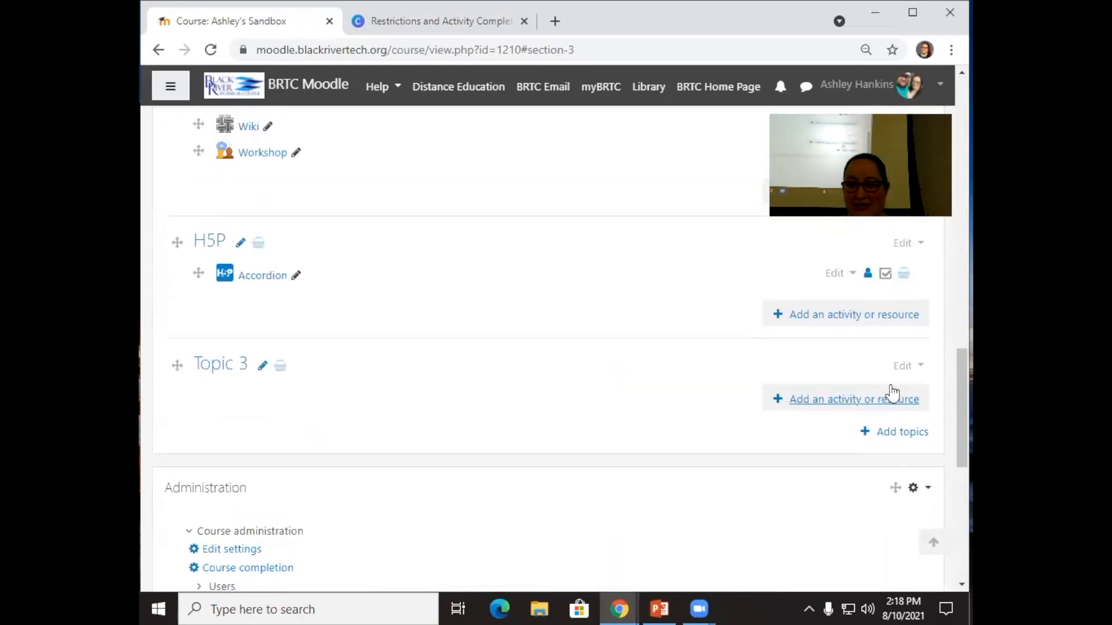
{"action": "left_click", "coordinate": [902, 366]}
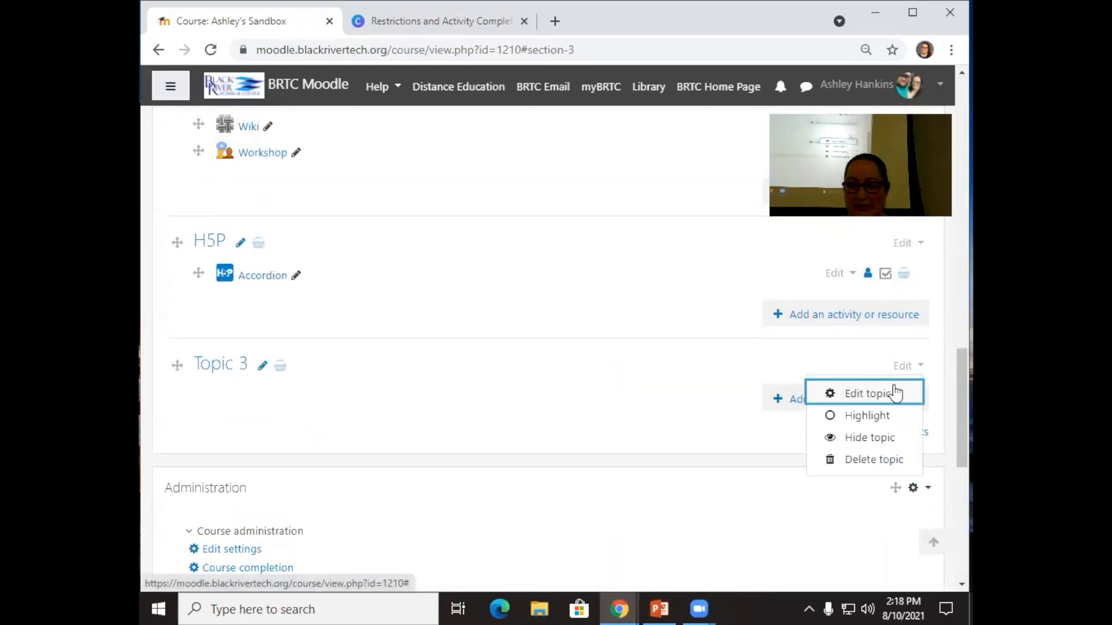
{"action": "left_click", "coordinate": [872, 438]}
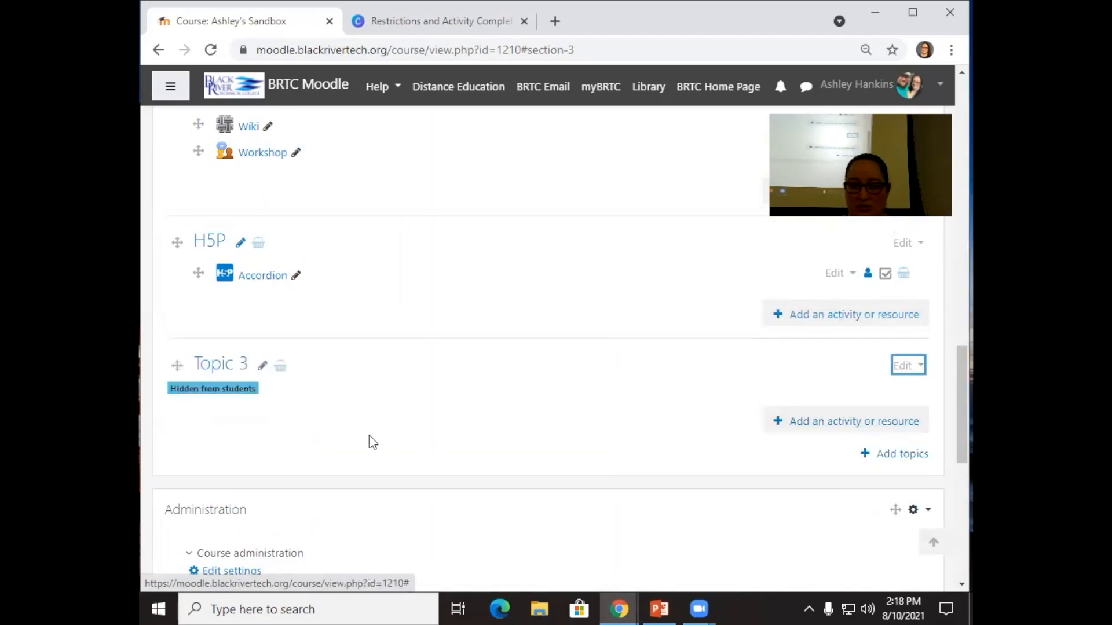
Step: Move the Lesson activity from Activities and Resources into the hidden Topic 3 section
{"action": "scroll", "coordinate": [317, 405], "scroll_direction": "up", "scroll_amount": 5}
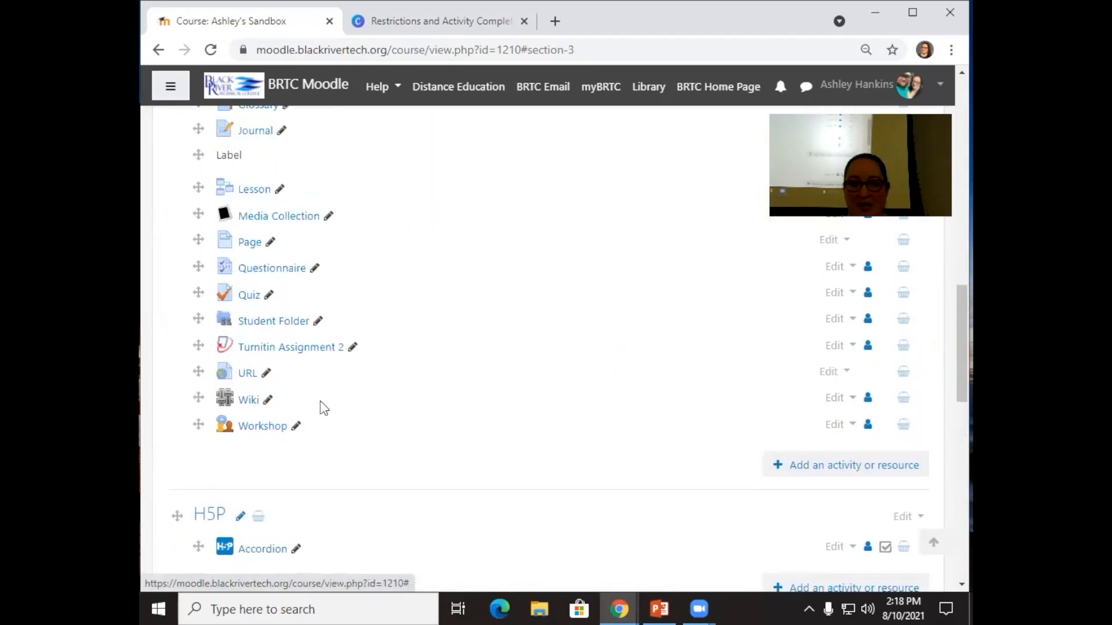
{"action": "scroll", "coordinate": [321, 408], "scroll_direction": "up", "scroll_amount": 10}
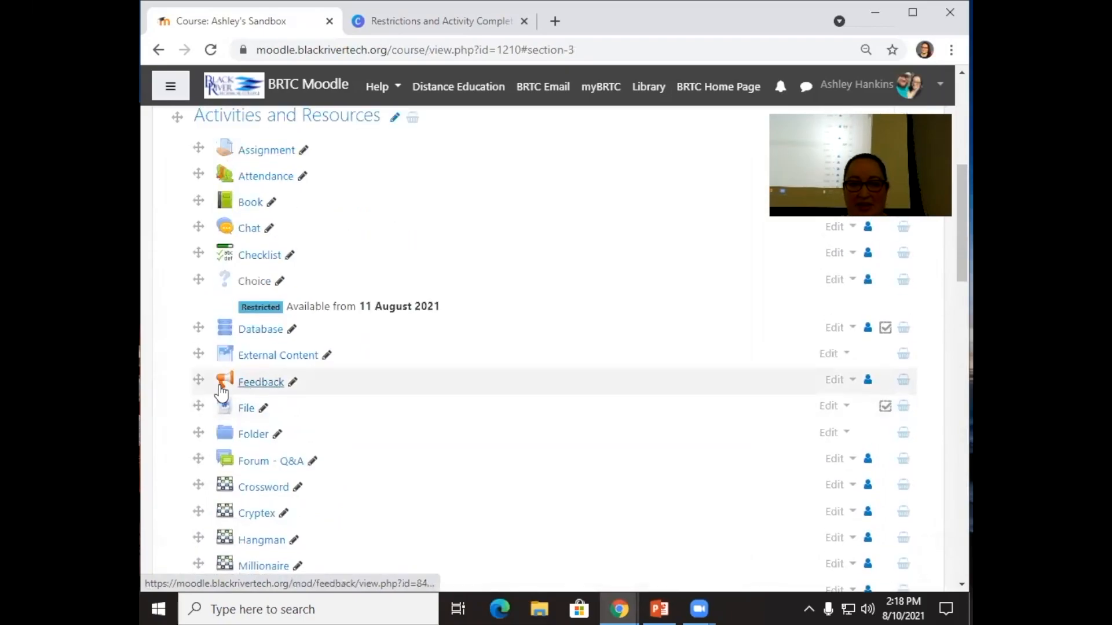
{"action": "scroll", "coordinate": [255, 398], "scroll_direction": "down", "scroll_amount": 9}
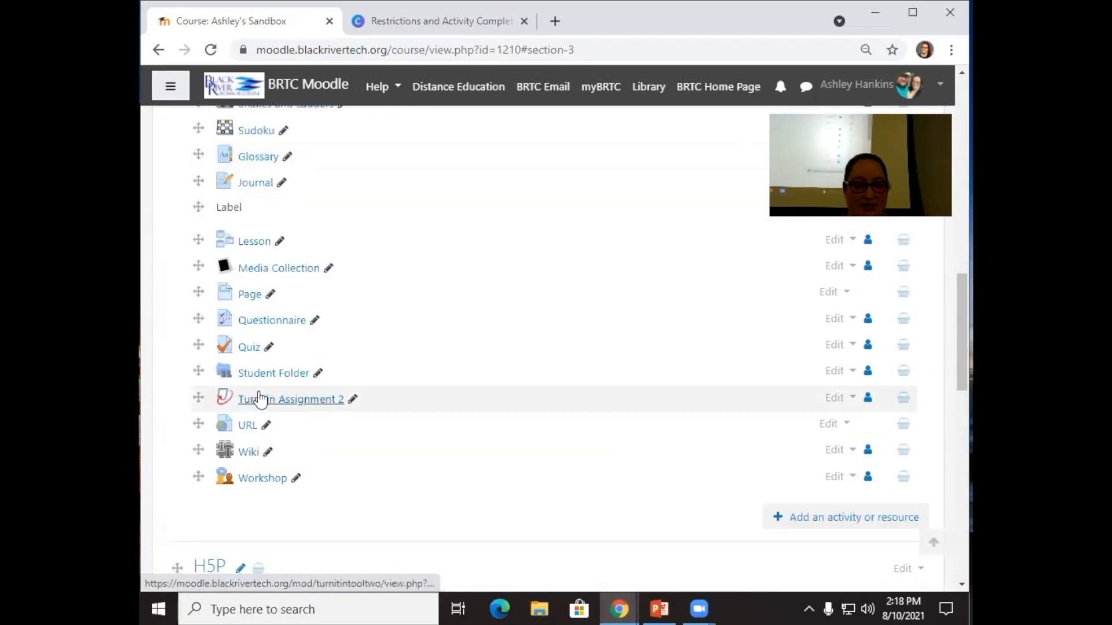
{"action": "scroll", "coordinate": [259, 400], "scroll_direction": "down", "scroll_amount": 1}
{"action": "left_click_drag", "start_coordinate": [196, 147], "coordinate": [219, 192]}
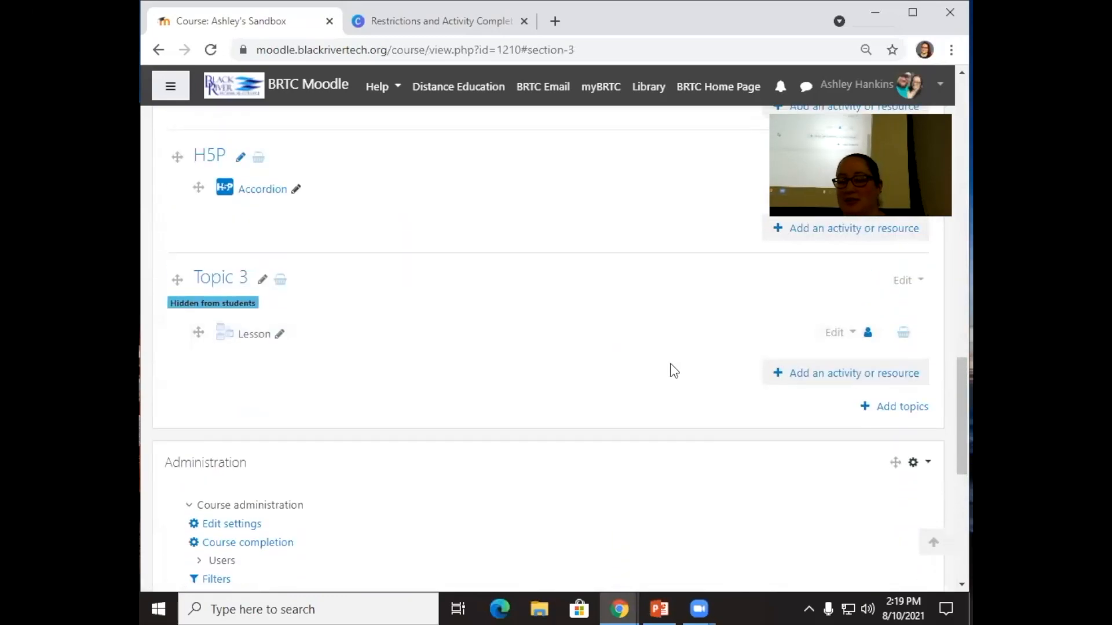
Step: Make the Lesson in Topic 3 available without showing it on the course page
{"action": "left_click", "coordinate": [839, 334]}
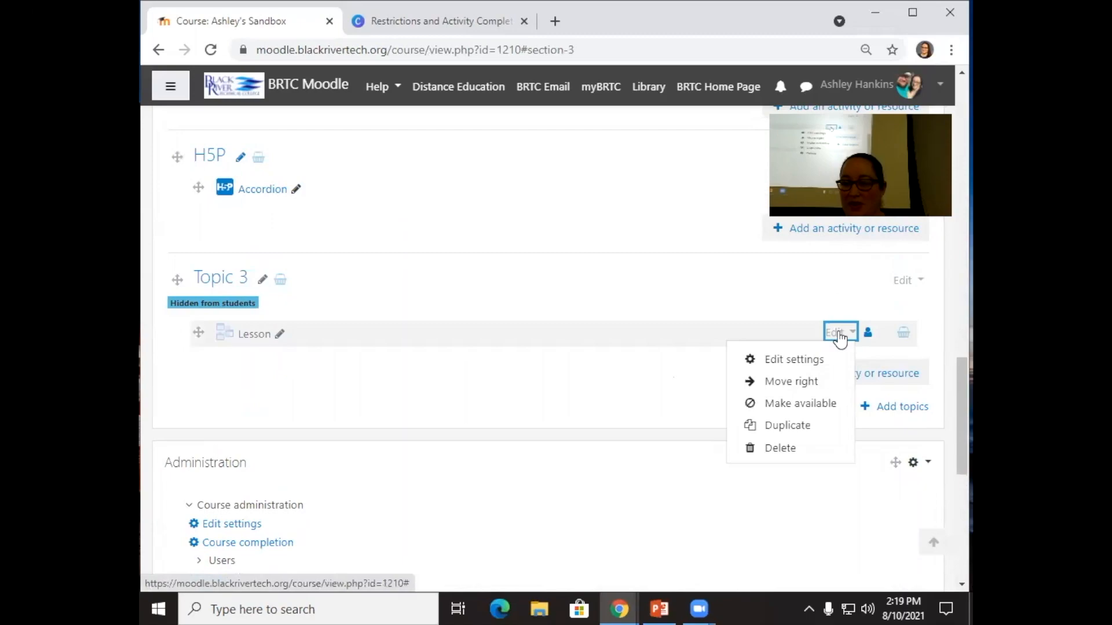
{"action": "left_click", "coordinate": [817, 406]}
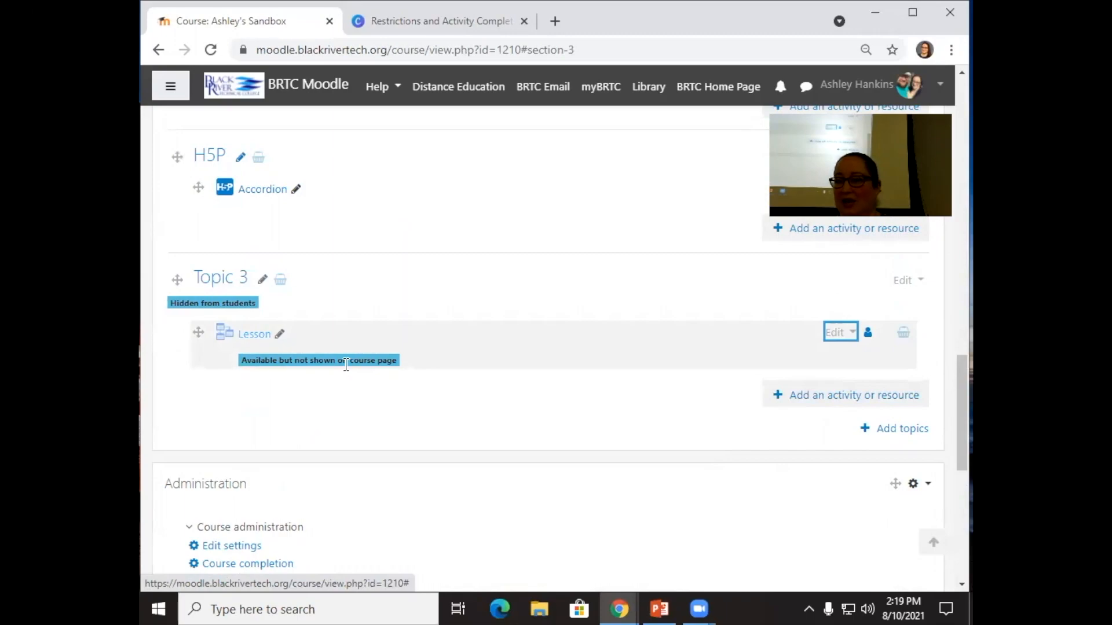
{"action": "scroll", "coordinate": [602, 359], "scroll_direction": "up", "scroll_amount": 3}
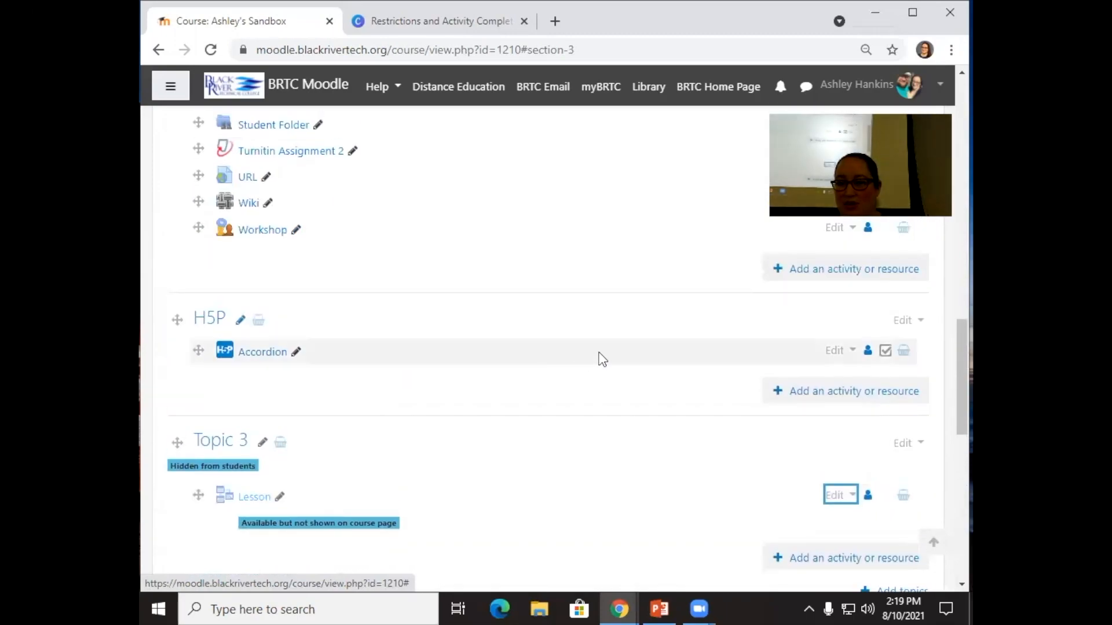
{"action": "left_click", "coordinate": [903, 443]}
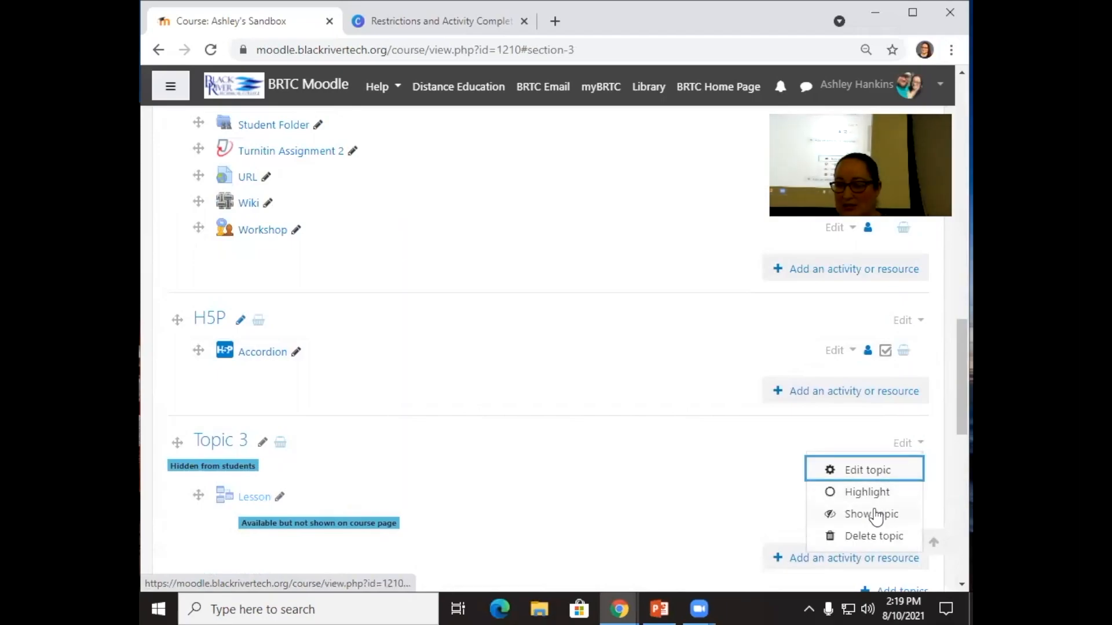
{"action": "key", "text": "Escape"}
{"action": "scroll", "coordinate": [620, 420], "scroll_direction": "down", "scroll_amount": 3}
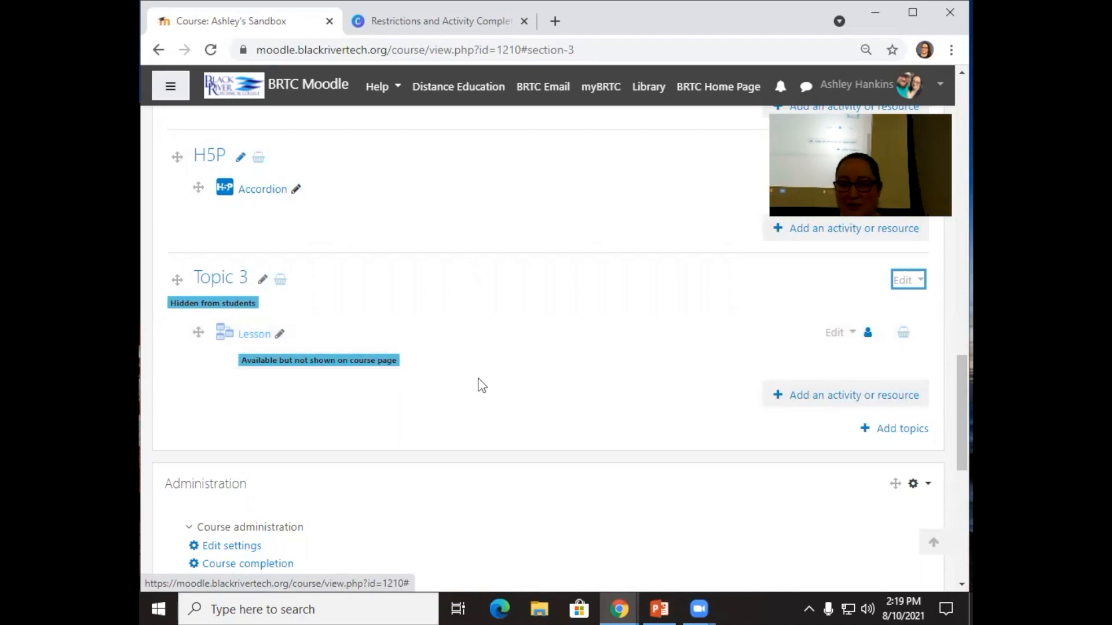
{"action": "scroll", "coordinate": [481, 385], "scroll_direction": "up", "scroll_amount": 4}
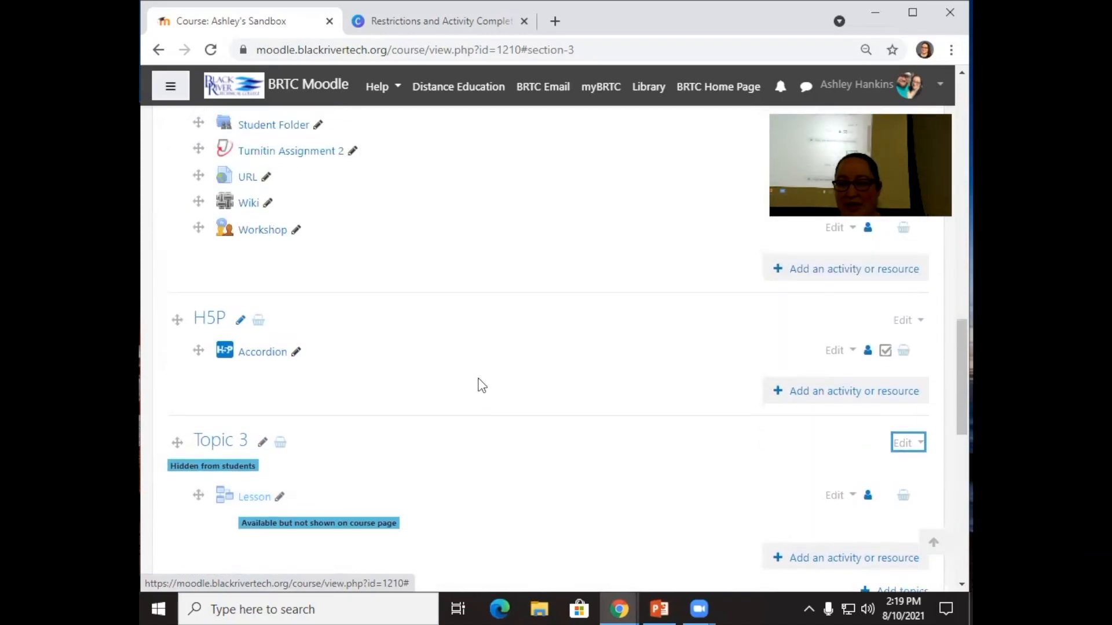
{"action": "scroll", "coordinate": [292, 402], "scroll_direction": "down", "scroll_amount": 3}
{"action": "scroll", "coordinate": [741, 445], "scroll_direction": "up", "scroll_amount": 2}
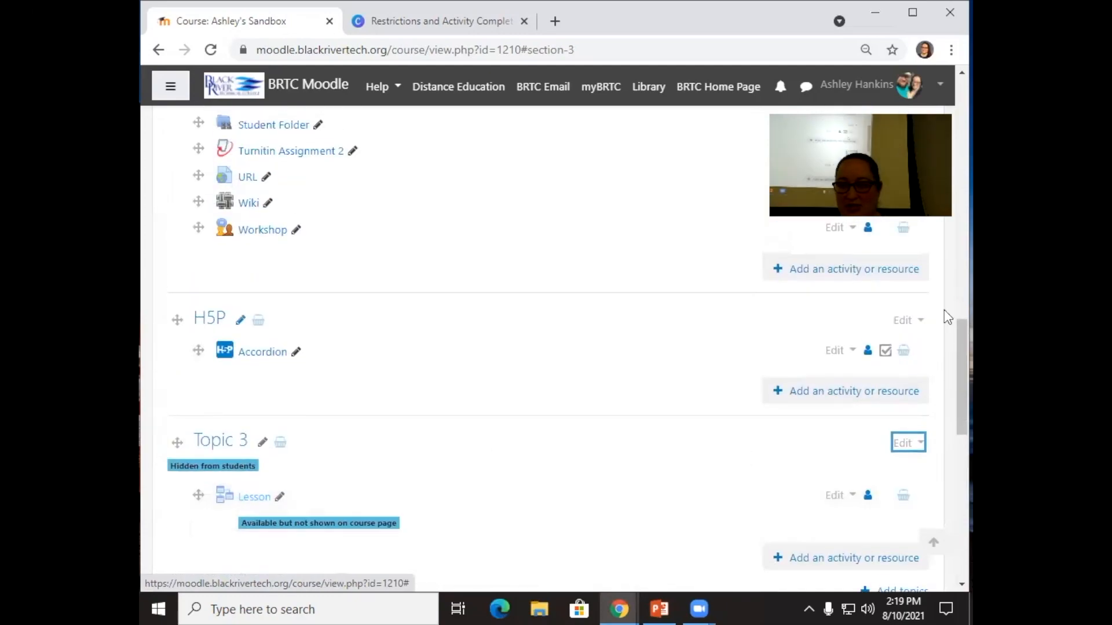
Step: Examine the access restriction types offered in the H5P topic's settings without adding one, and return to the course page
{"action": "left_click", "coordinate": [905, 324]}
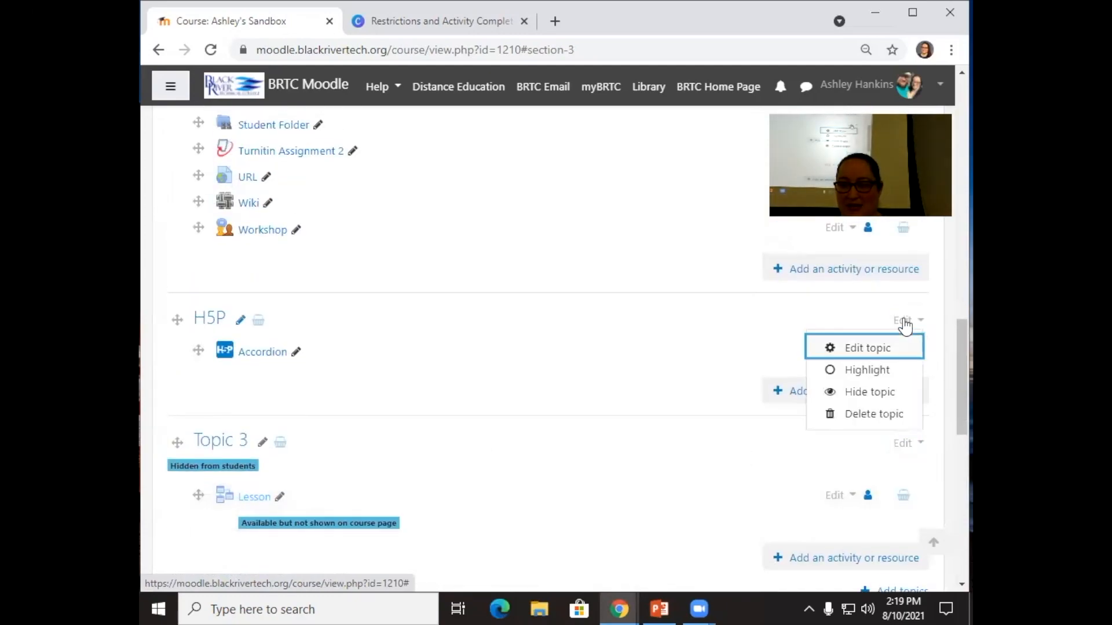
{"action": "left_click", "coordinate": [875, 349]}
{"action": "scroll", "coordinate": [360, 336], "scroll_direction": "down", "scroll_amount": 6}
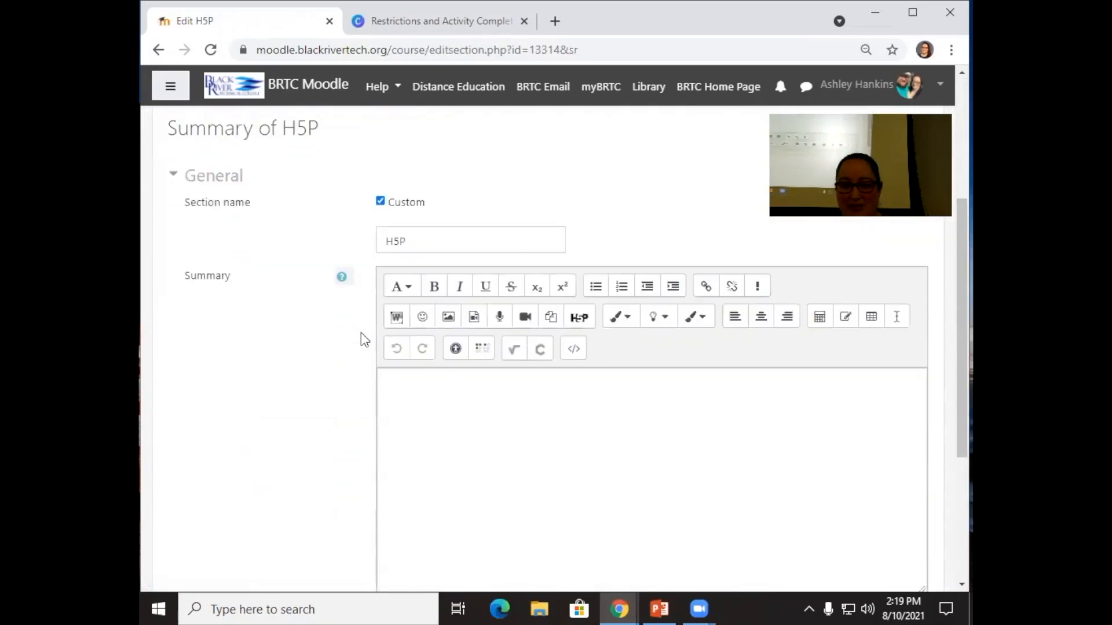
{"action": "scroll", "coordinate": [289, 396], "scroll_direction": "down", "scroll_amount": 2}
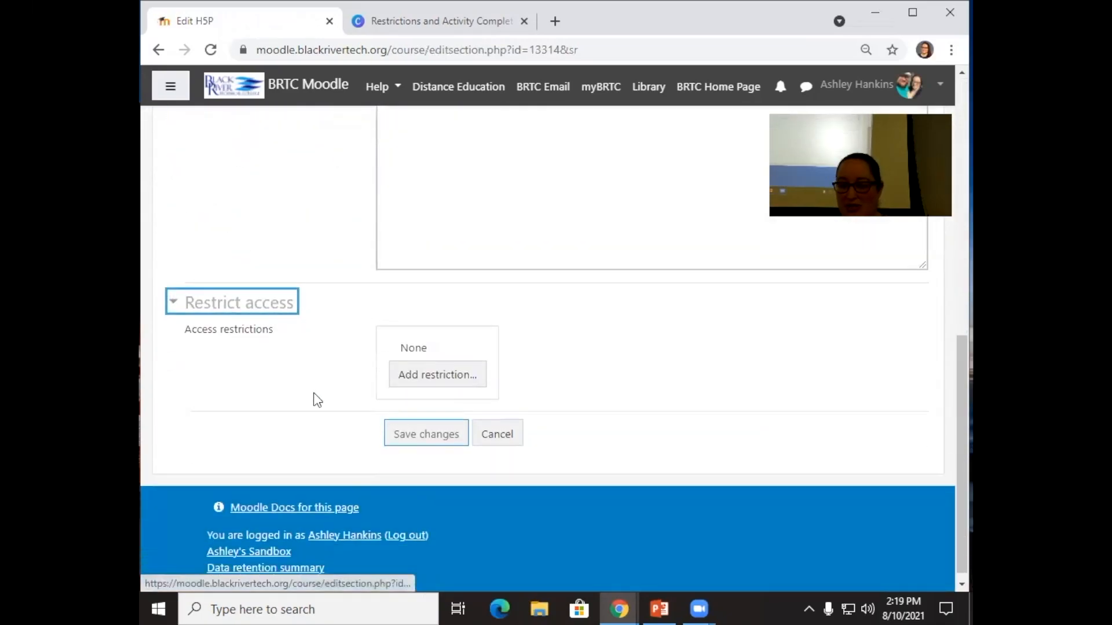
{"action": "left_click", "coordinate": [438, 379]}
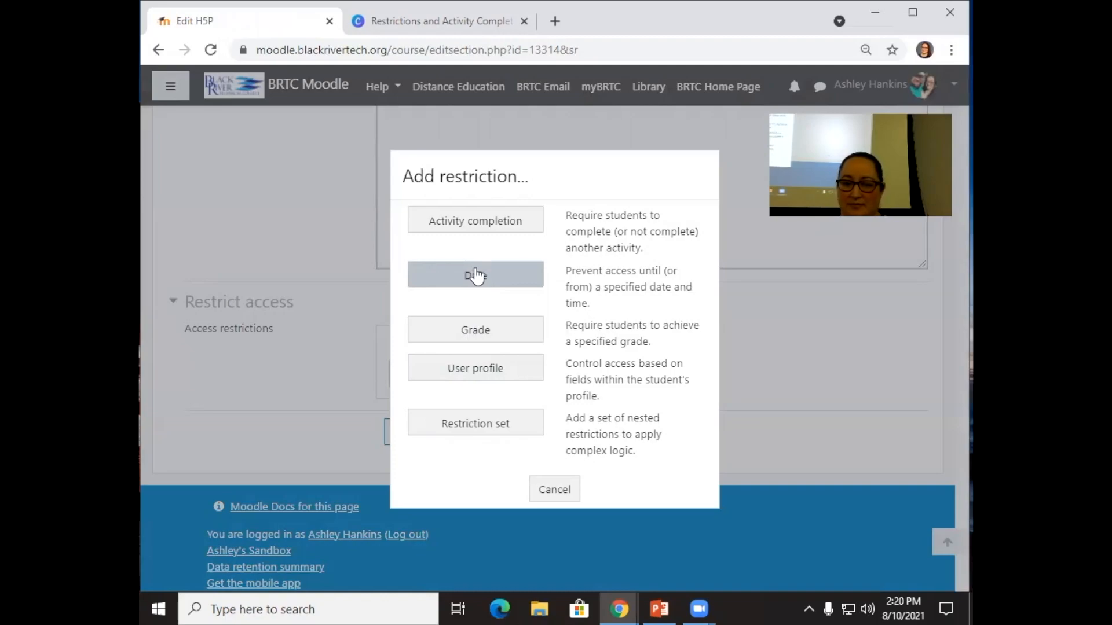
{"action": "left_click", "coordinate": [553, 488]}
{"action": "key", "text": "shift+Tab"}
{"action": "key", "text": "shift+Tab"}
{"action": "key", "text": "shift+Tab"}
{"action": "key", "text": "shift+Tab"}
{"action": "key", "text": "shift+Tab"}
{"action": "key", "text": "shift+Tab"}
{"action": "key", "text": "shift+Tab"}
{"action": "key", "text": "shift+Tab"}
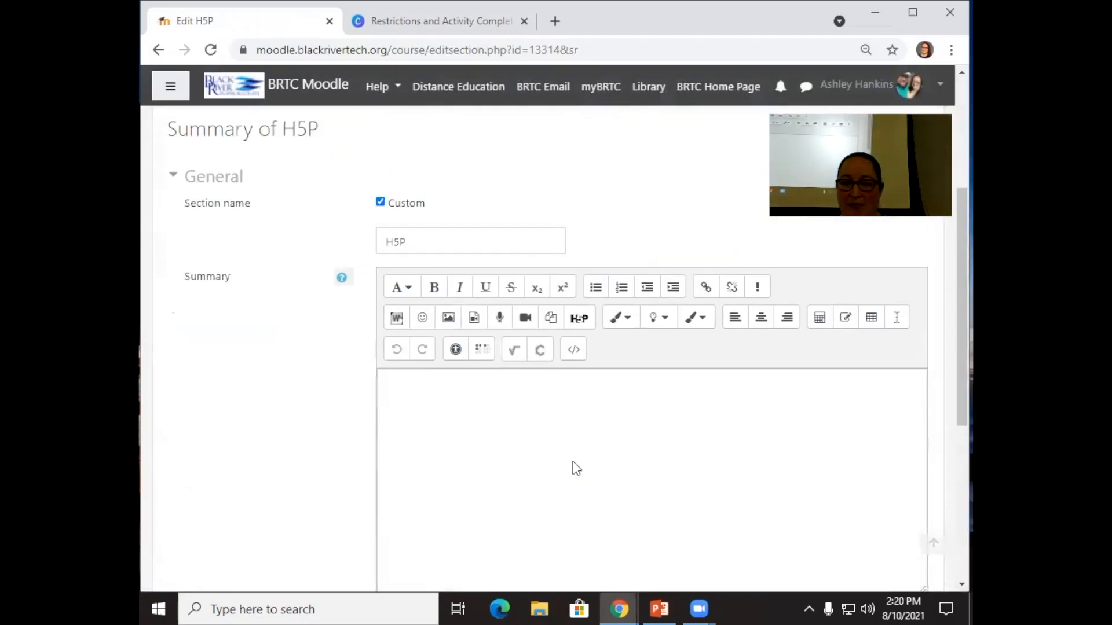
{"action": "key", "text": "Return"}
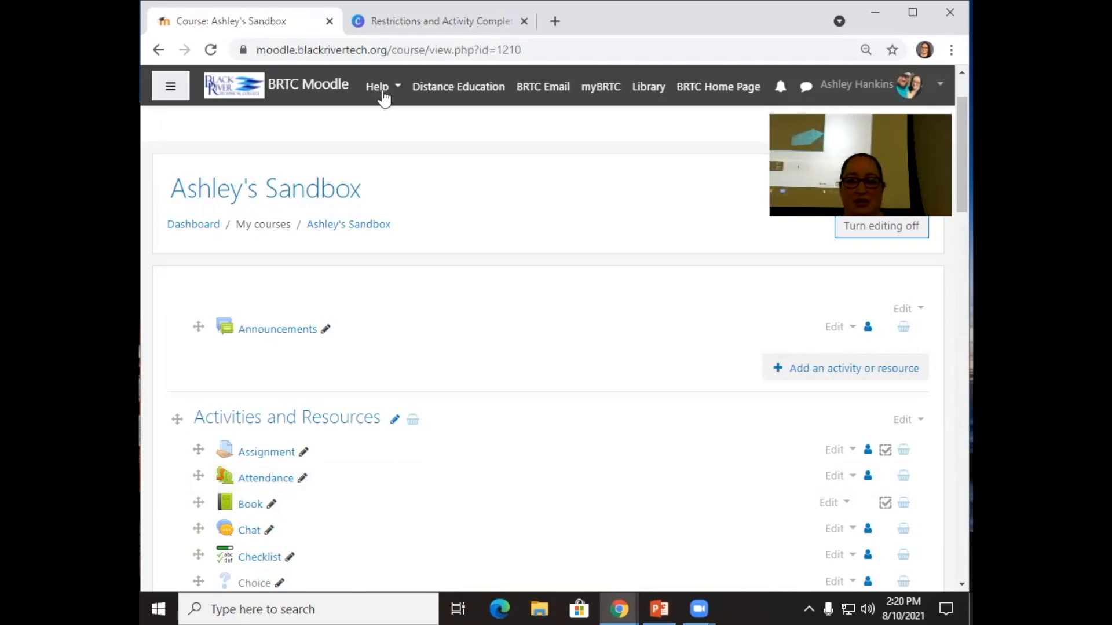
Step: Switch to the Canva presentation on restrictions and activity completion and show the Ideas slide
{"action": "key", "text": "ctrl+Tab"}
{"action": "left_click", "coordinate": [399, 503]}
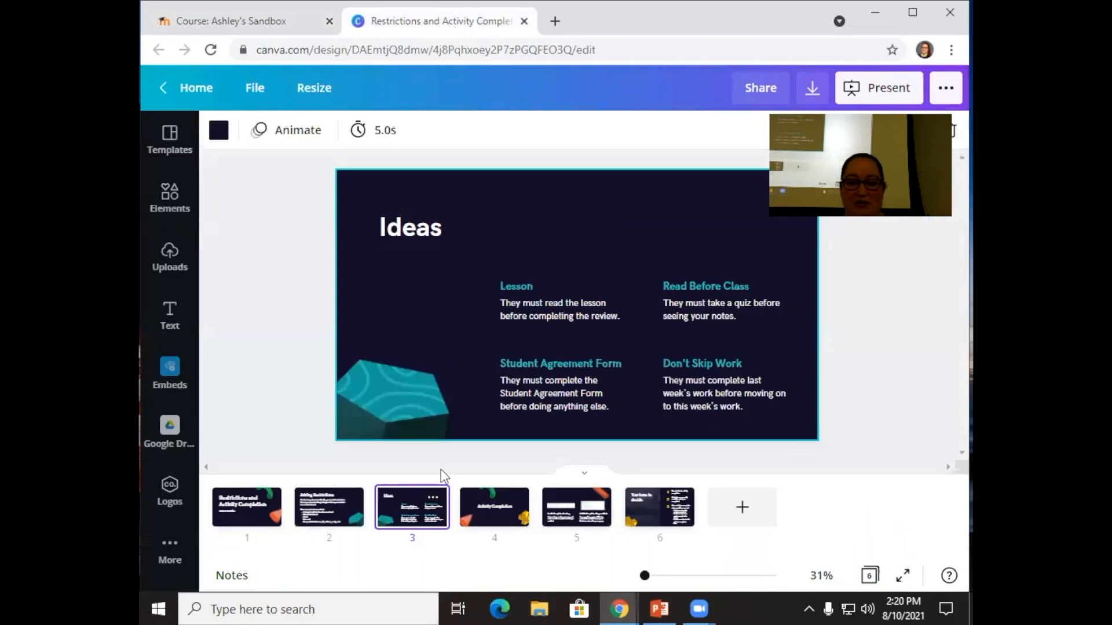
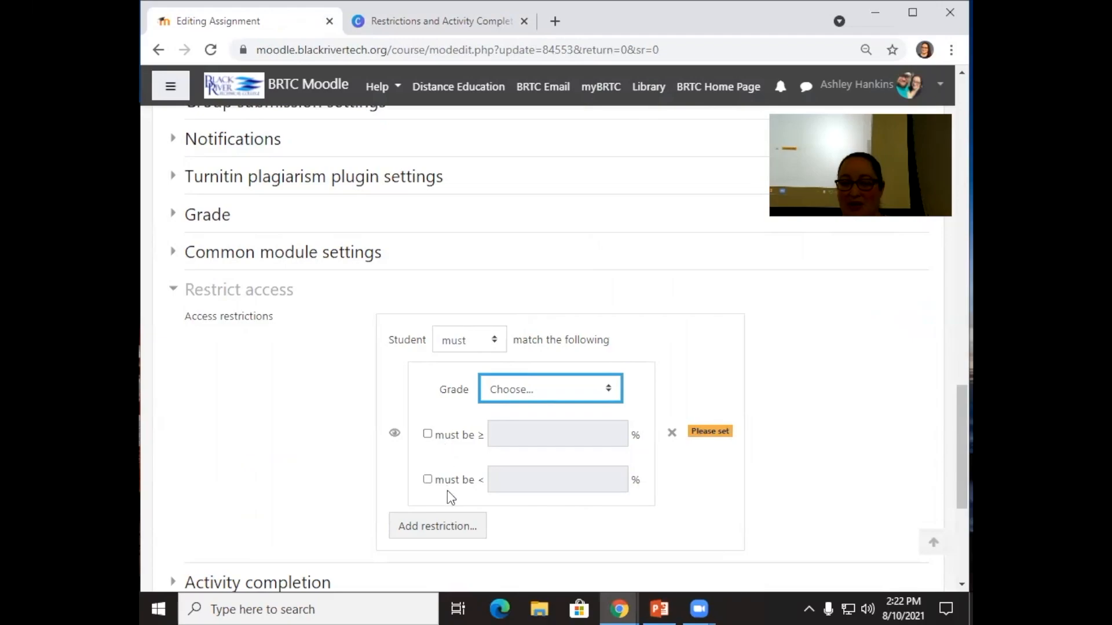
Step: Try a maximum grade limit of 50% in the Assignment's grade restriction and disable that limit again
{"action": "left_click", "coordinate": [449, 484]}
{"action": "type", "text": "50"}
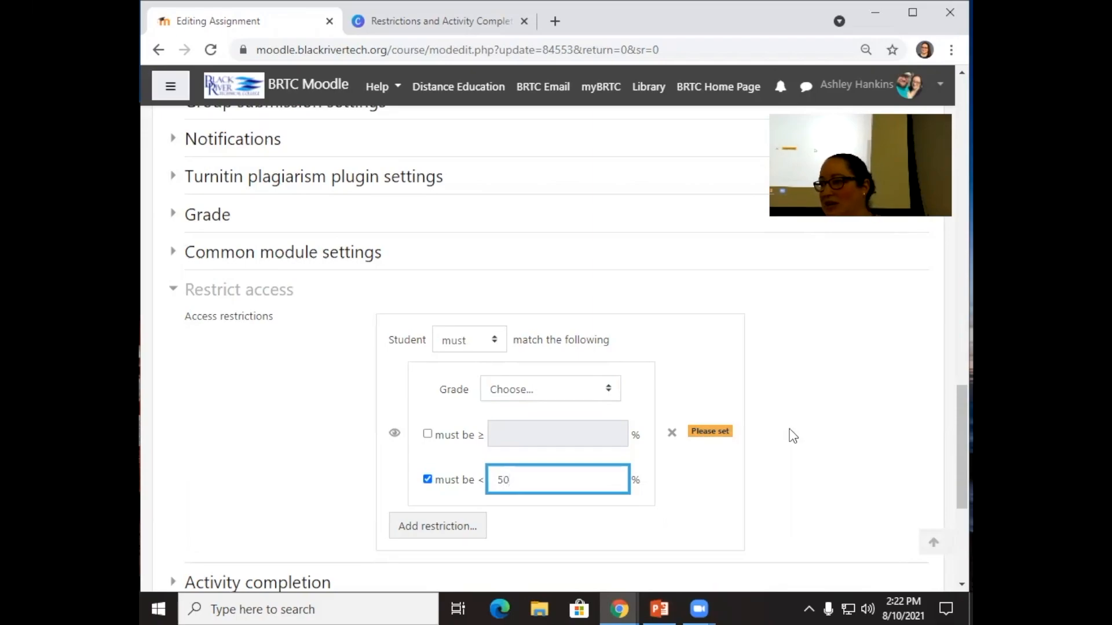
{"action": "left_click", "coordinate": [428, 479]}
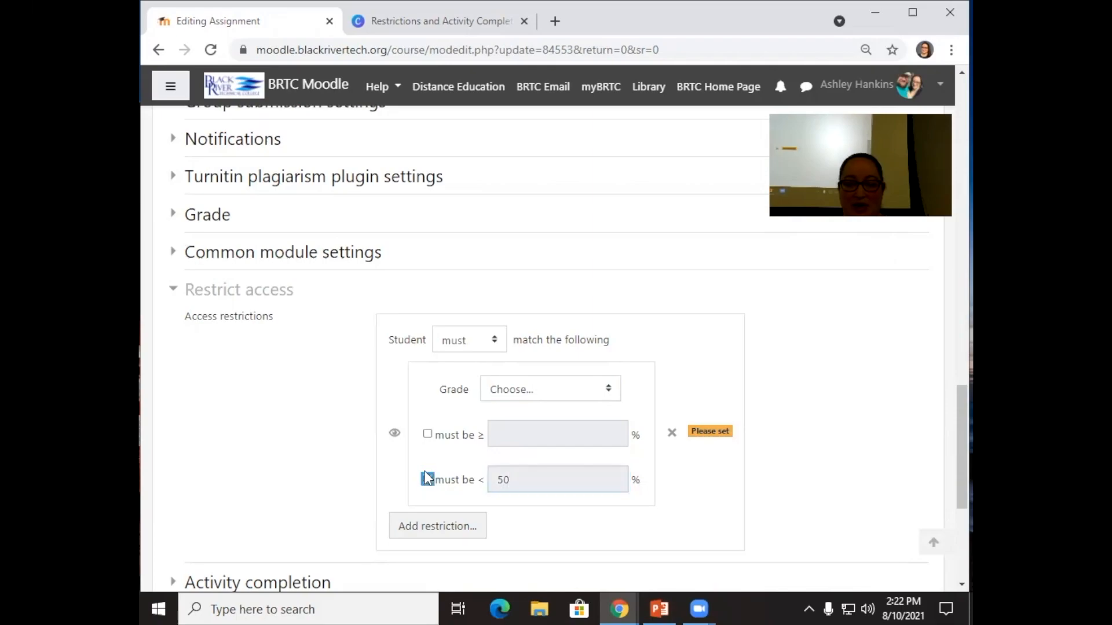
Step: Try a minimum grade of 100% in the Assignment's grade restriction, view the grade item choice, and delete the restriction
{"action": "left_click", "coordinate": [427, 435]}
{"action": "left_click", "coordinate": [501, 435]}
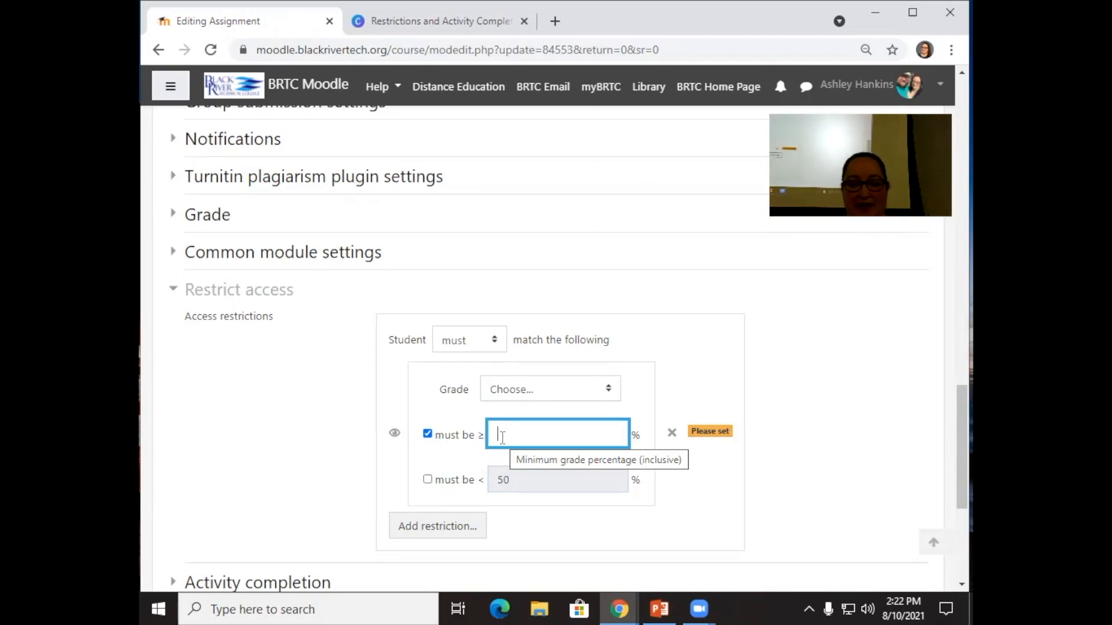
{"action": "type", "text": "100"}
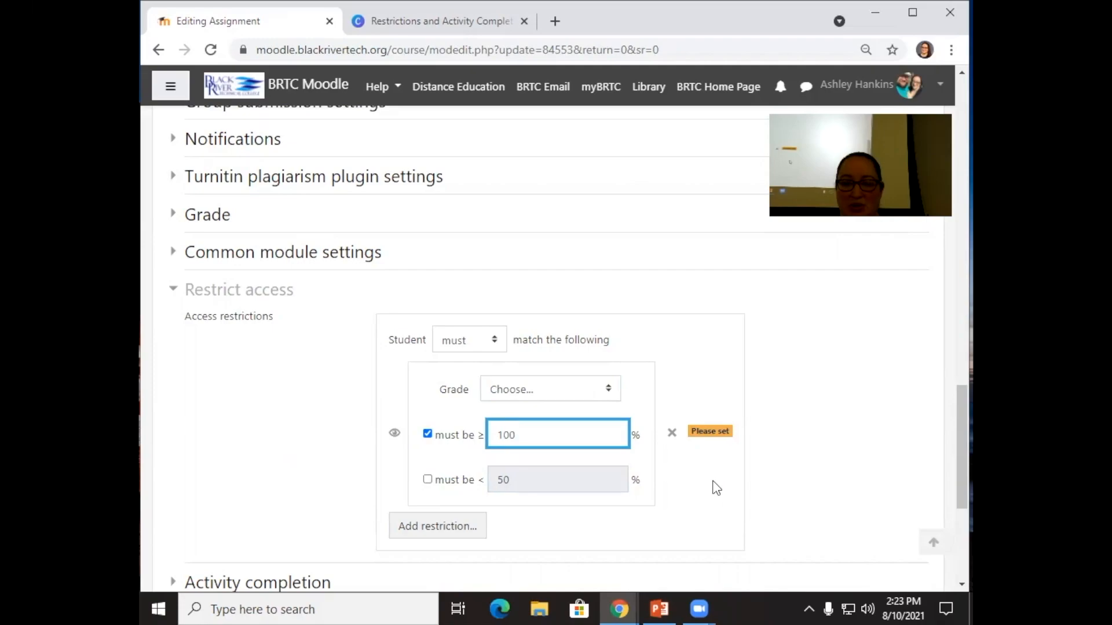
{"action": "left_click", "coordinate": [566, 390]}
{"action": "left_click", "coordinate": [767, 329]}
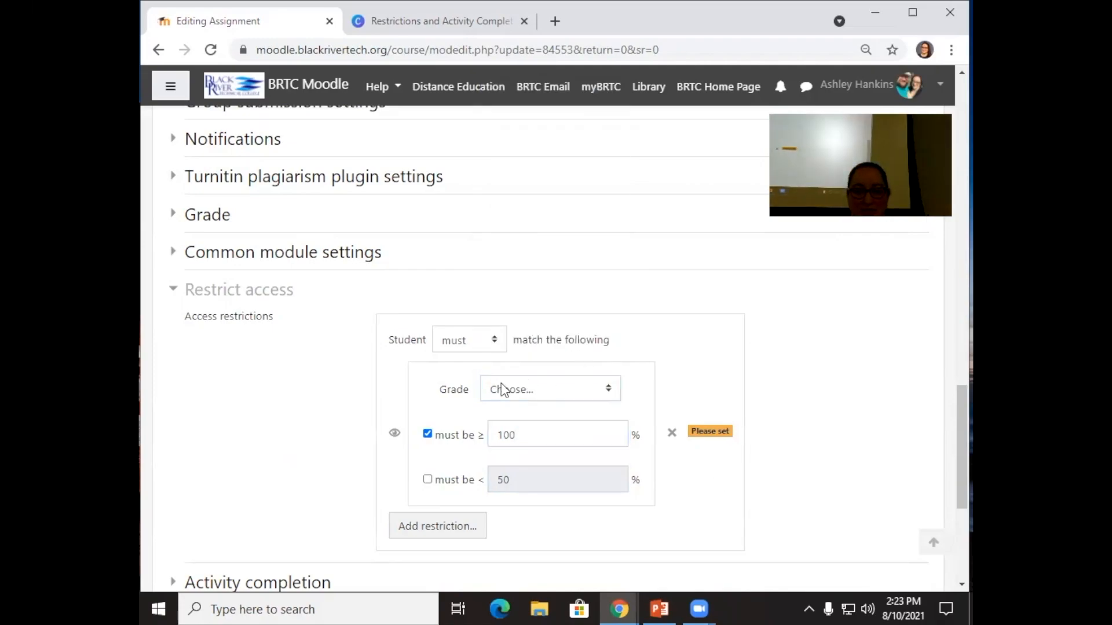
{"action": "left_click", "coordinate": [672, 433]}
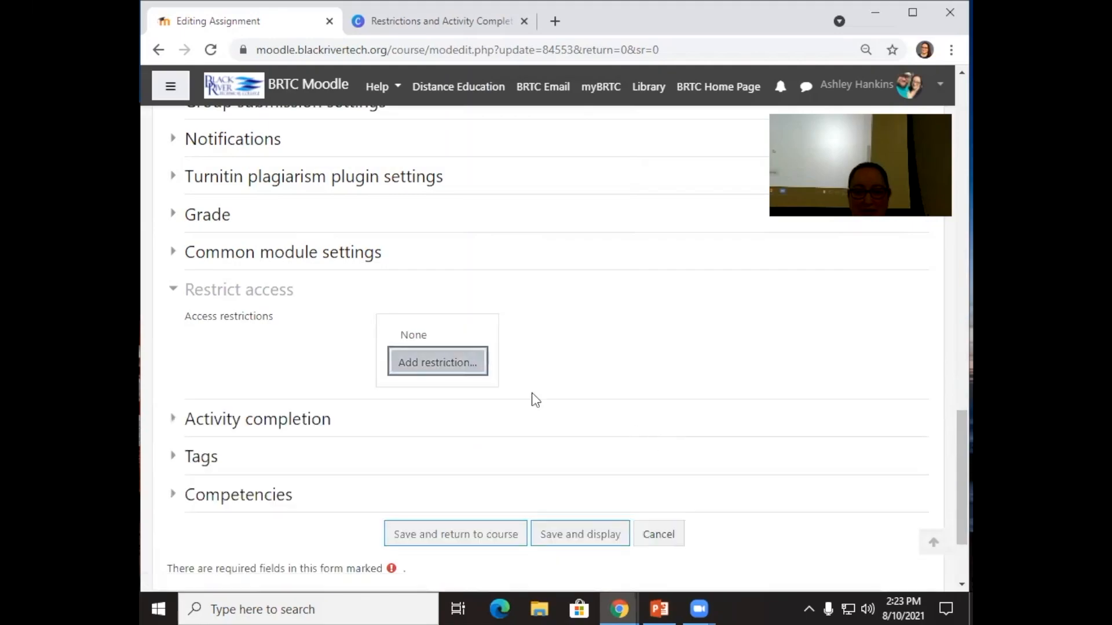
Step: Try an Activity completion restriction on the Assignment, view its completion conditions, and return to the course page without saving
{"action": "left_click", "coordinate": [449, 366]}
{"action": "left_click", "coordinate": [489, 197]}
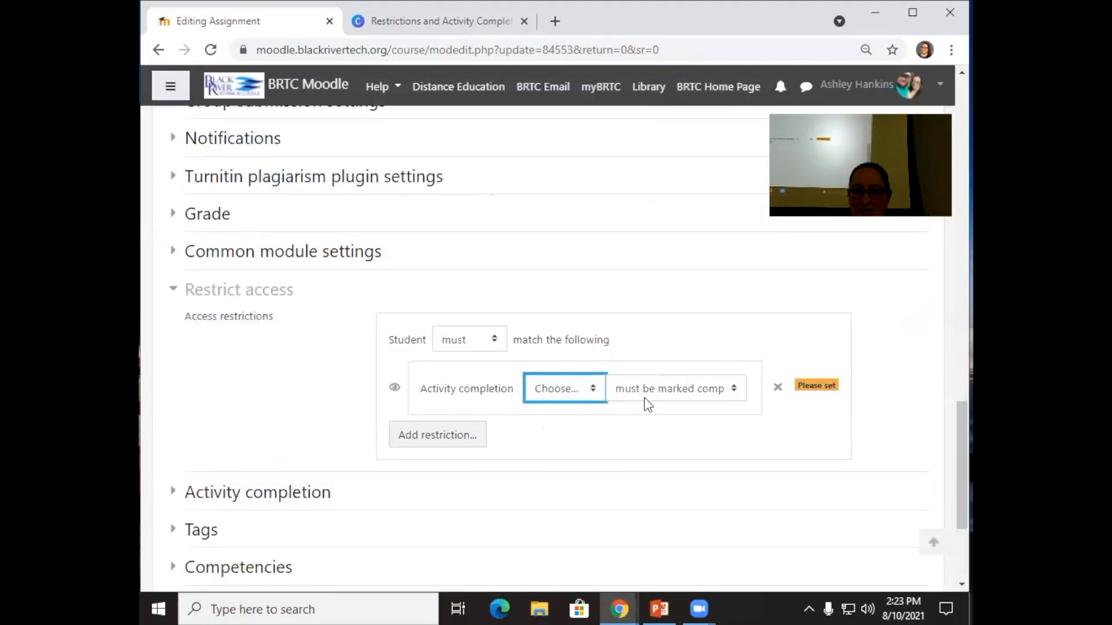
{"action": "left_click", "coordinate": [649, 393]}
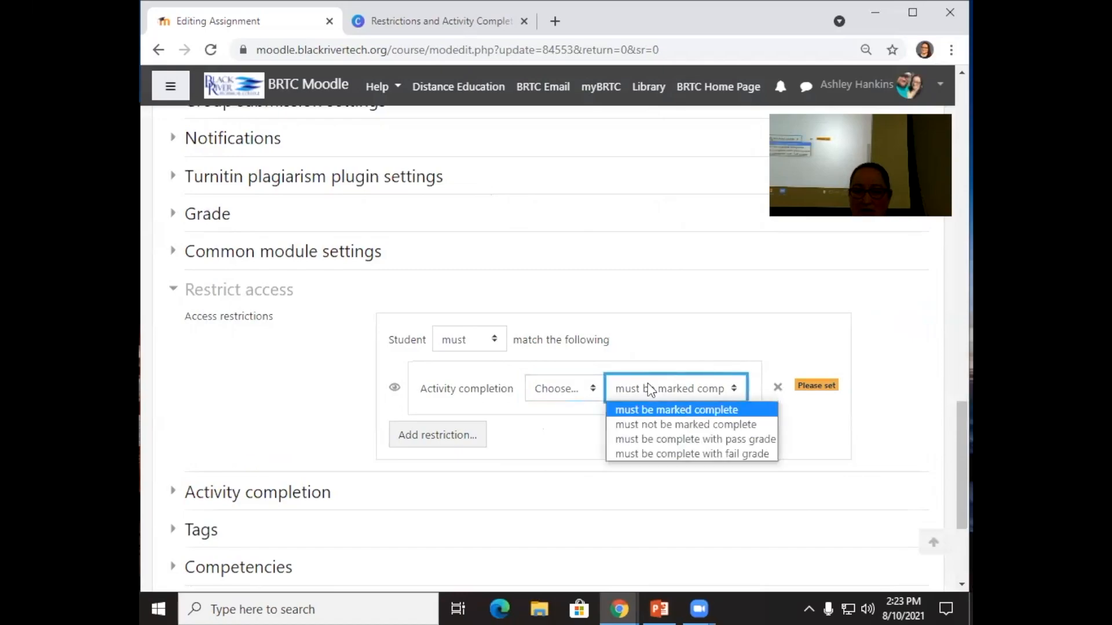
{"action": "left_click", "coordinate": [664, 319]}
{"action": "left_click", "coordinate": [658, 391]}
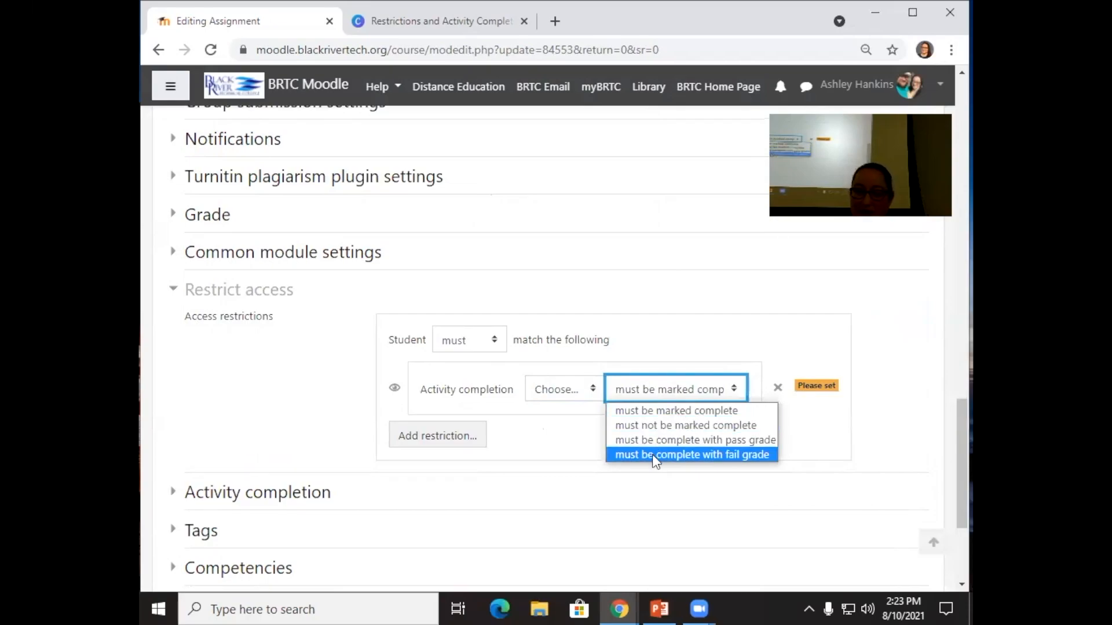
{"action": "left_click", "coordinate": [674, 319]}
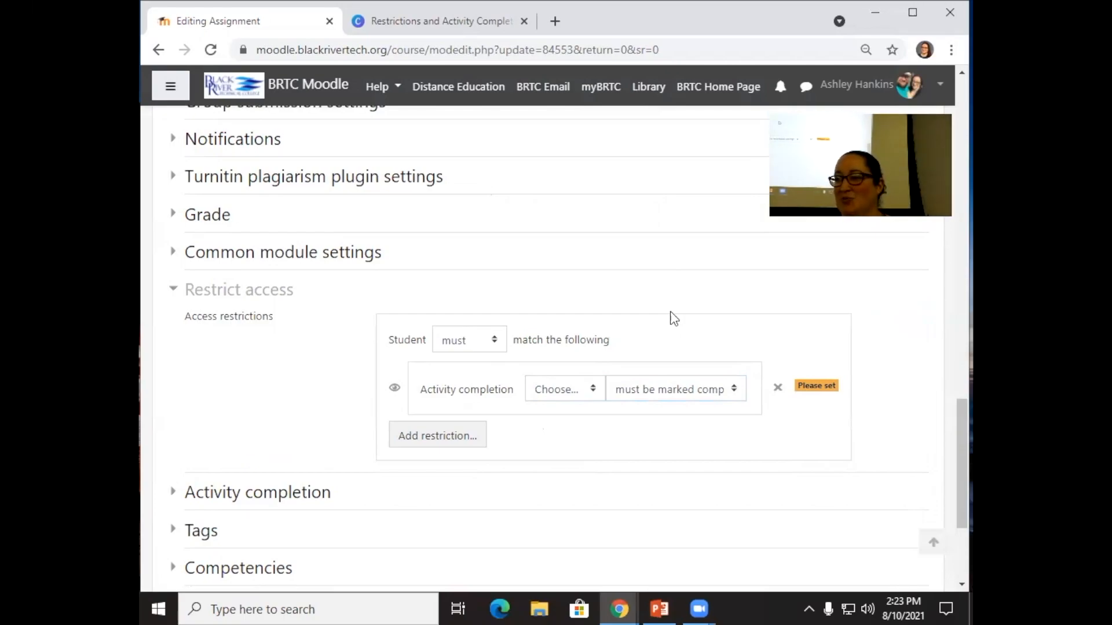
{"action": "scroll", "coordinate": [673, 318], "scroll_direction": "up", "scroll_amount": 20}
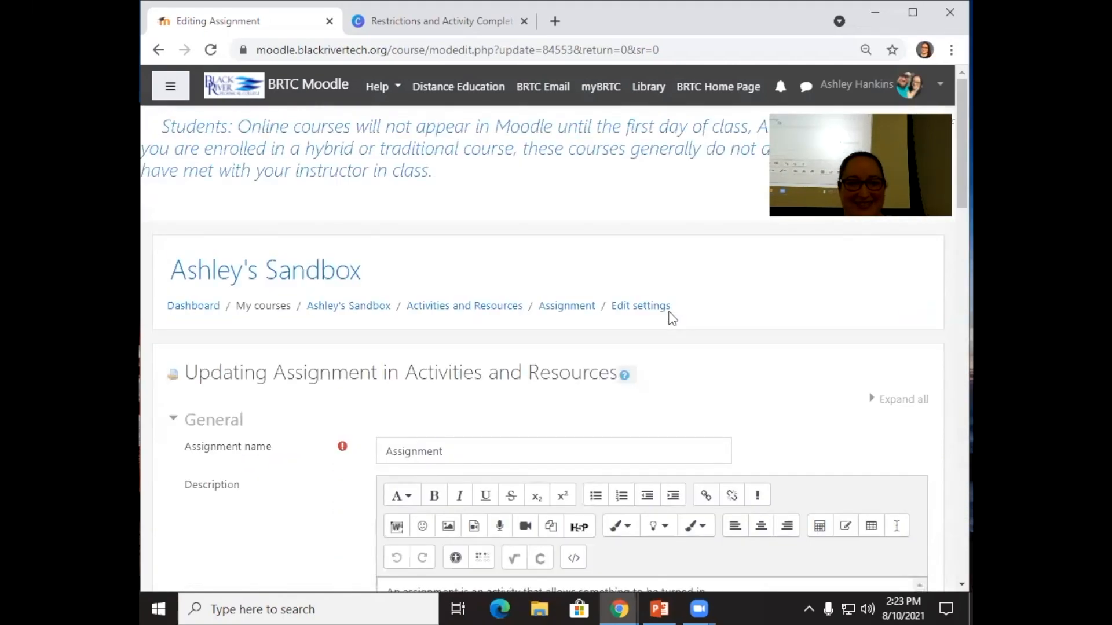
{"action": "left_click", "coordinate": [349, 307]}
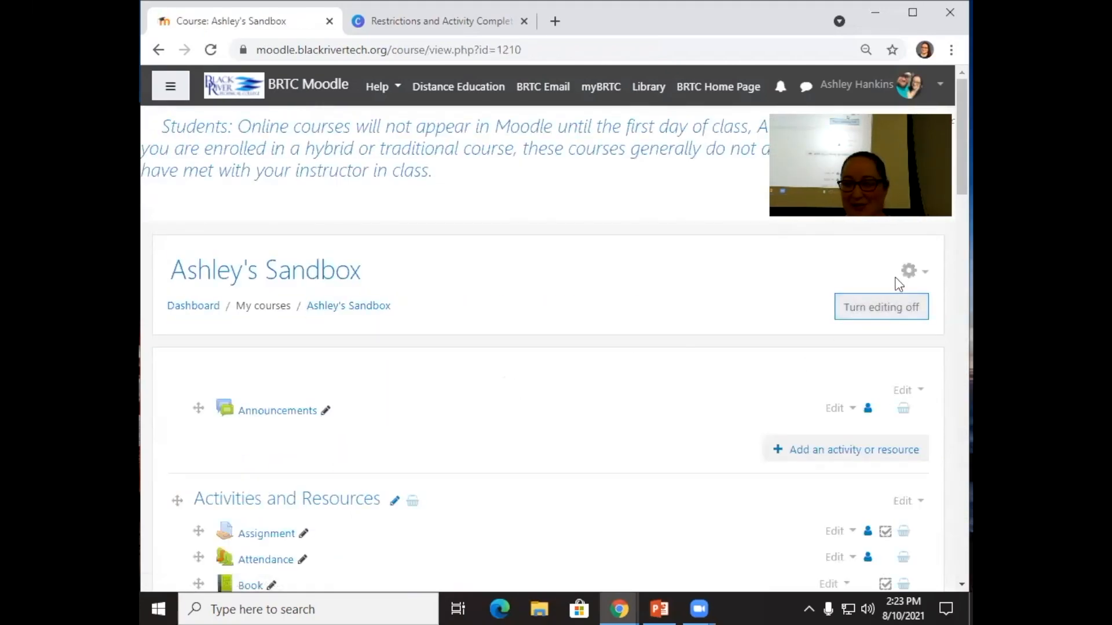
{"action": "left_click", "coordinate": [910, 271]}
{"action": "left_click", "coordinate": [906, 301]}
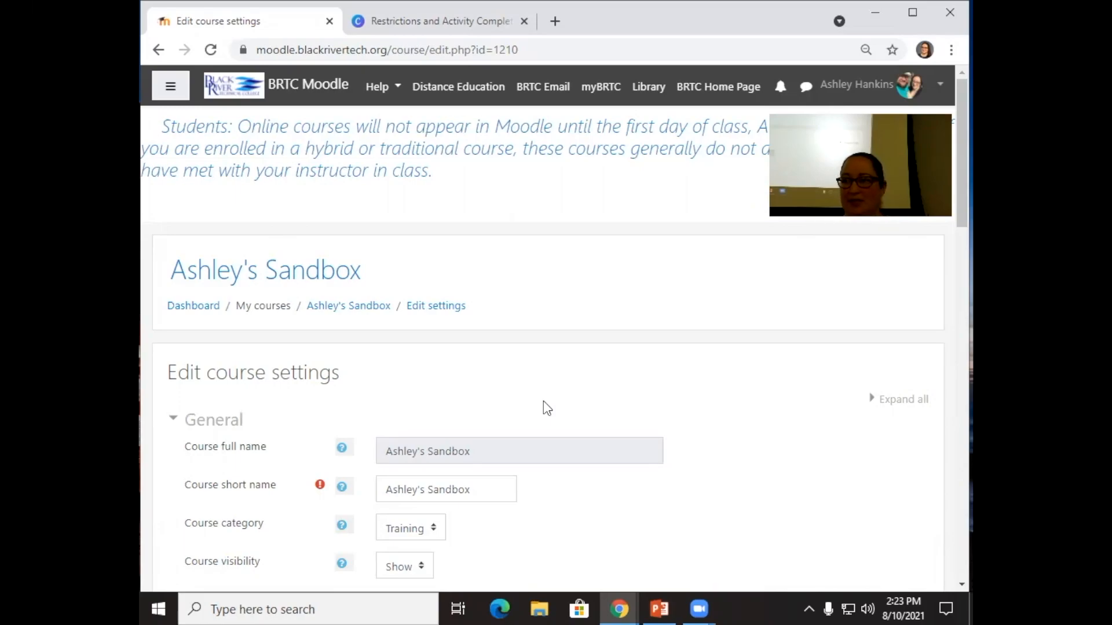
{"action": "left_click", "coordinate": [359, 305]}
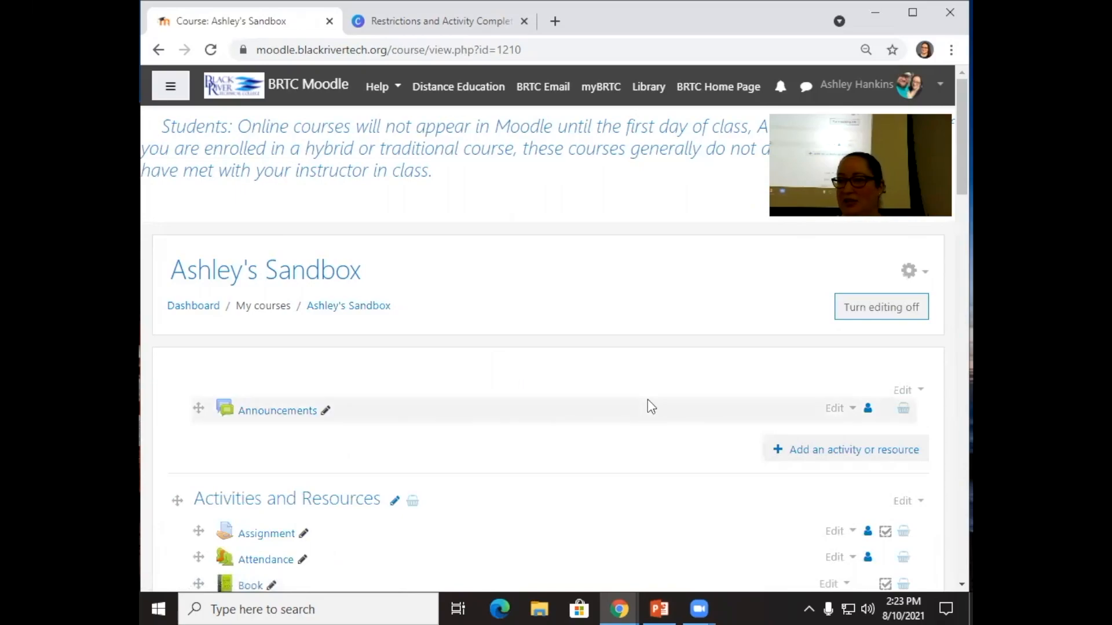
Step: Open the sandbox course's settings and examine the course visibility, start and end dates, description and course image
{"action": "left_click", "coordinate": [909, 271]}
{"action": "left_click", "coordinate": [871, 294]}
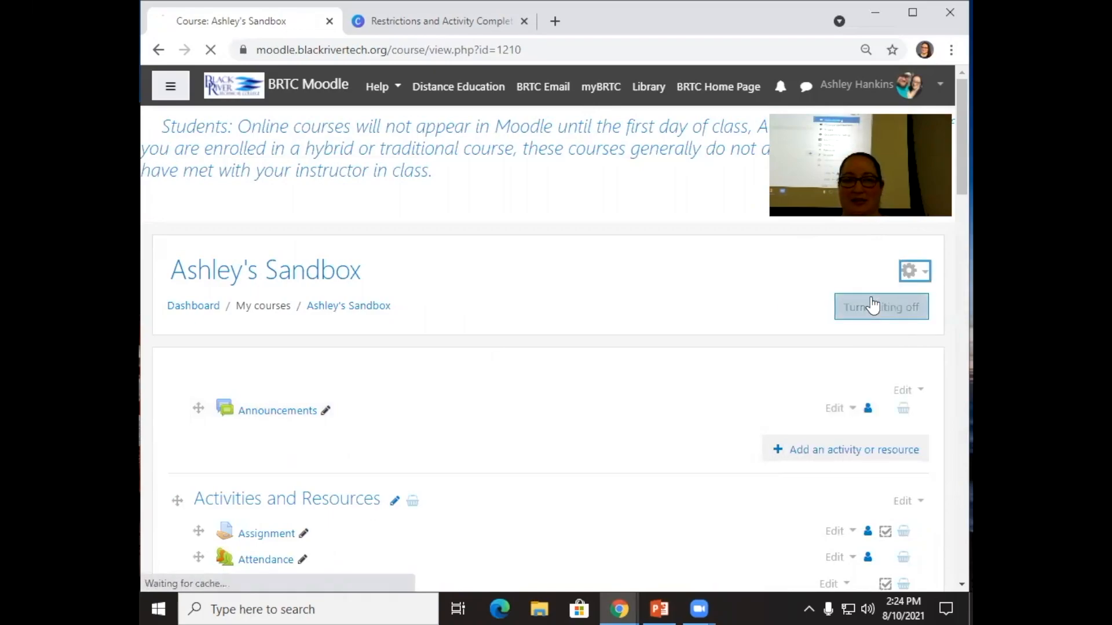
{"action": "scroll", "coordinate": [574, 357], "scroll_direction": "down", "scroll_amount": 3}
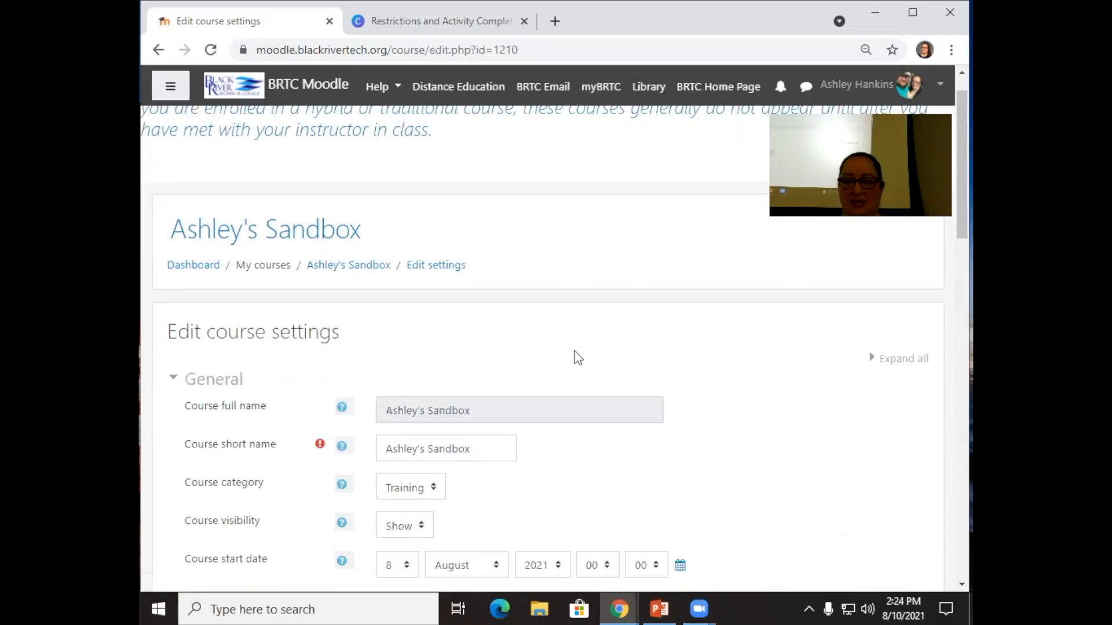
{"action": "scroll", "coordinate": [577, 354], "scroll_direction": "down", "scroll_amount": 2}
{"action": "mouse_move", "coordinate": [322, 242]}
{"action": "scroll", "coordinate": [330, 237], "scroll_direction": "up", "scroll_amount": 3}
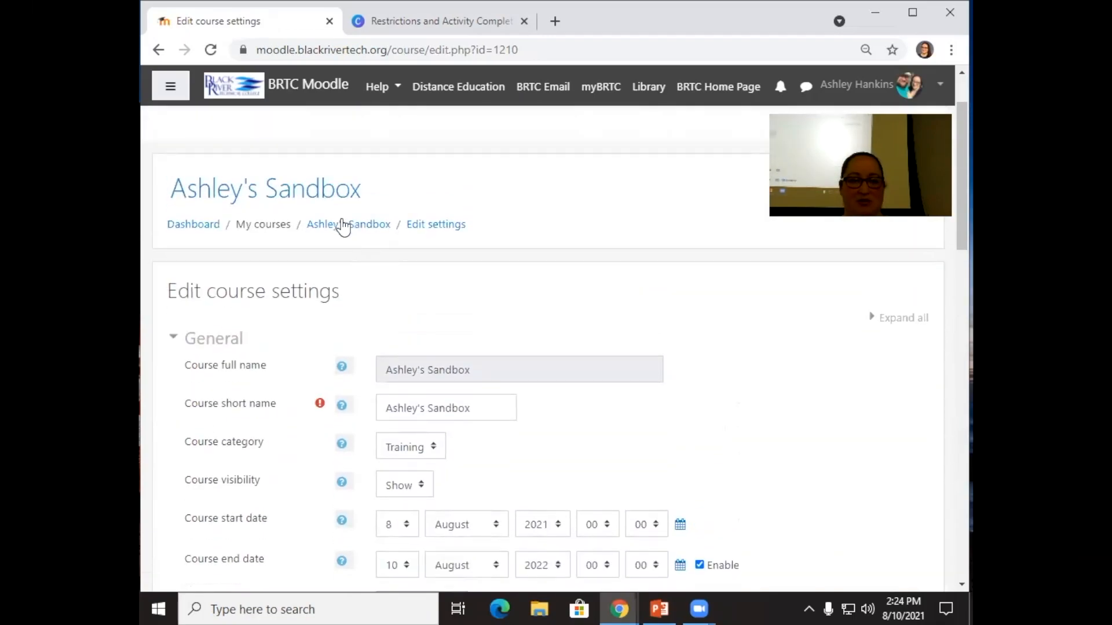
{"action": "scroll", "coordinate": [544, 295], "scroll_direction": "down", "scroll_amount": 4}
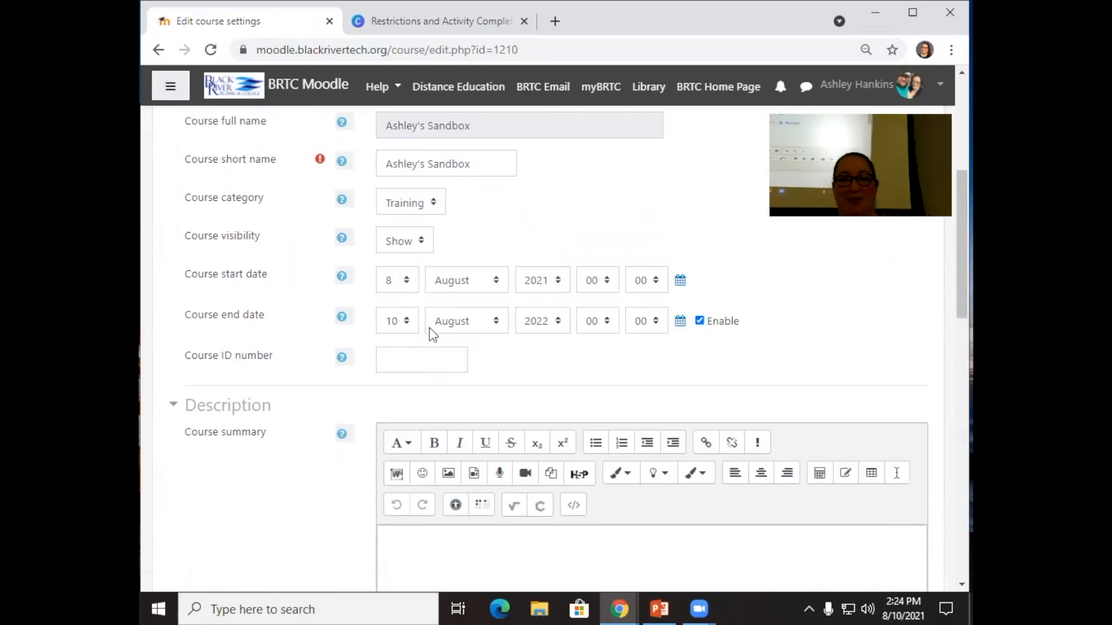
{"action": "scroll", "coordinate": [517, 321], "scroll_direction": "down", "scroll_amount": 3}
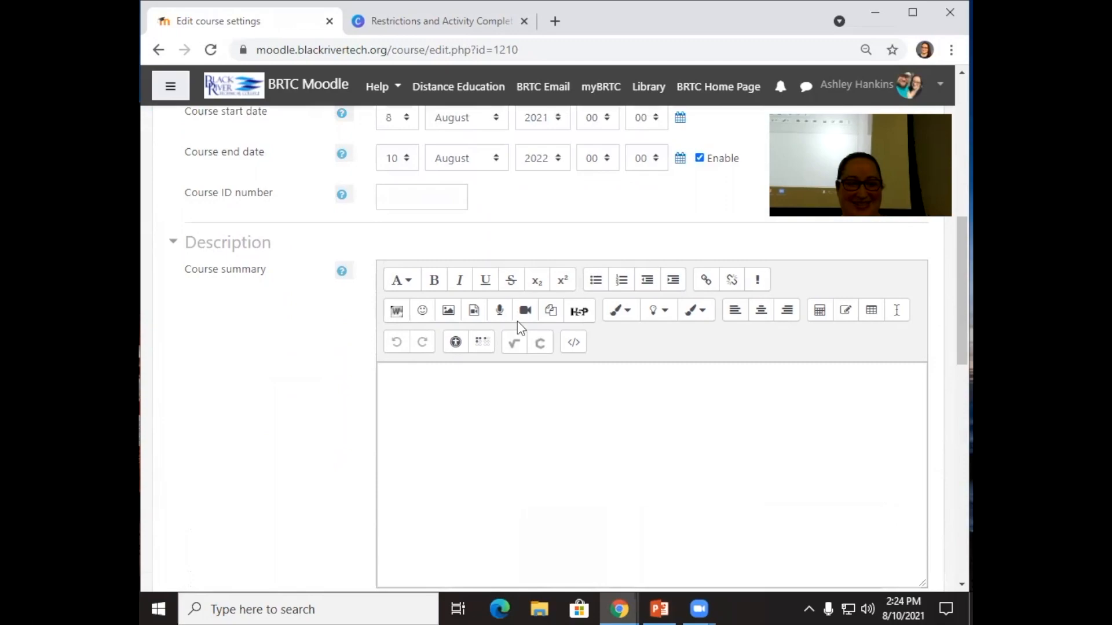
{"action": "scroll", "coordinate": [517, 320], "scroll_direction": "down", "scroll_amount": 3}
{"action": "scroll", "coordinate": [516, 321], "scroll_direction": "down", "scroll_amount": 4}
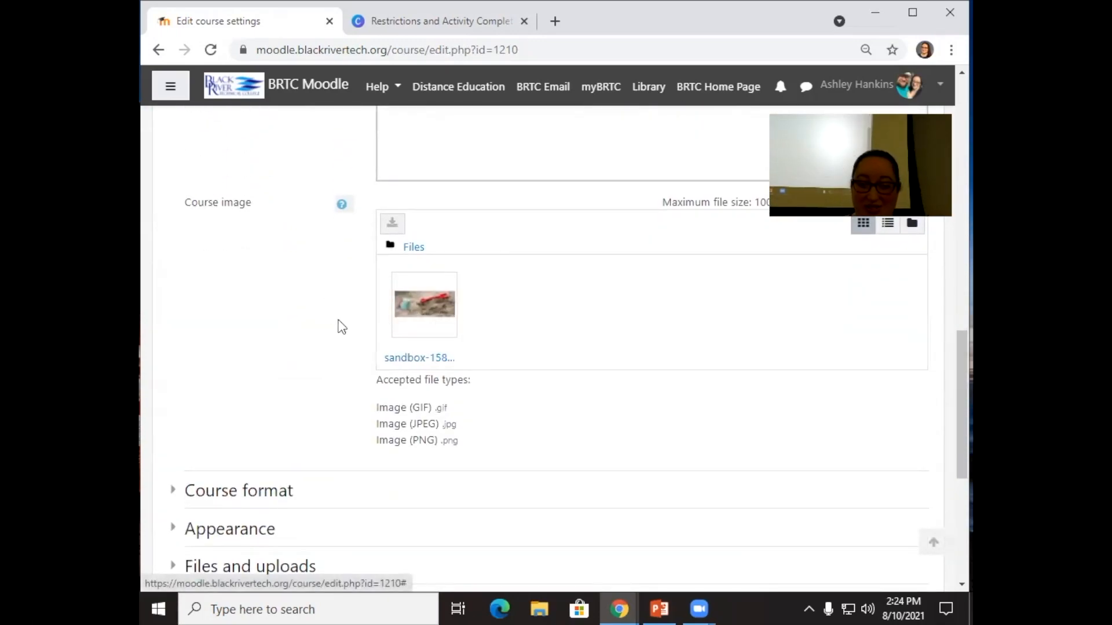
{"action": "scroll", "coordinate": [511, 363], "scroll_direction": "up", "scroll_amount": 15}
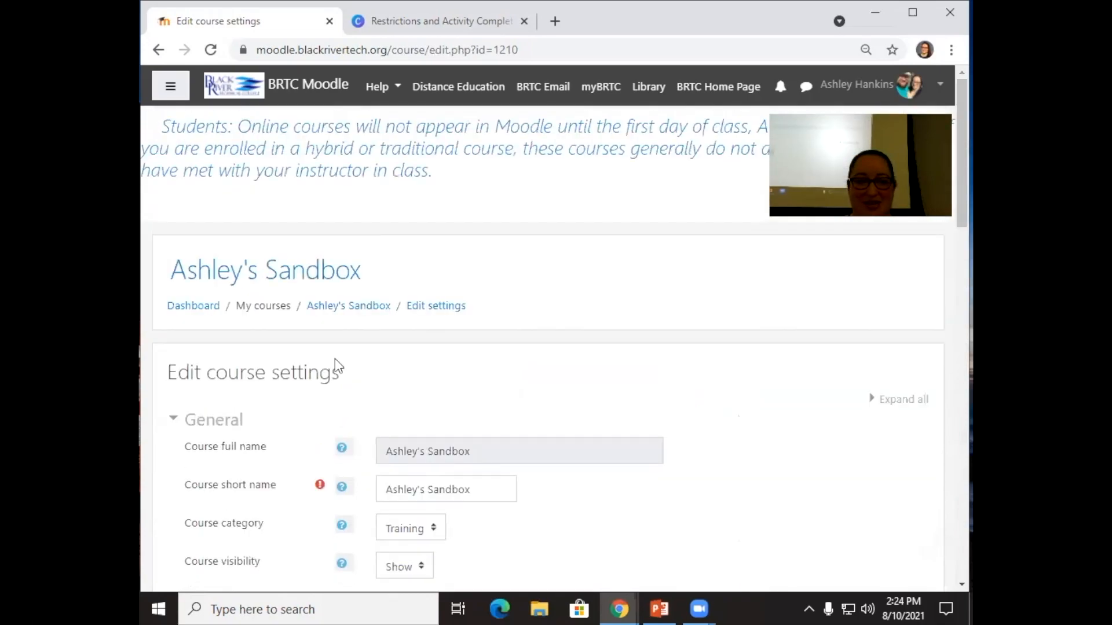
Step: Open the Moodle Dashboard in a separate browser tab and view the recently accessed courses and course overview
{"action": "right_click", "coordinate": [194, 307]}
{"action": "left_click", "coordinate": [213, 318]}
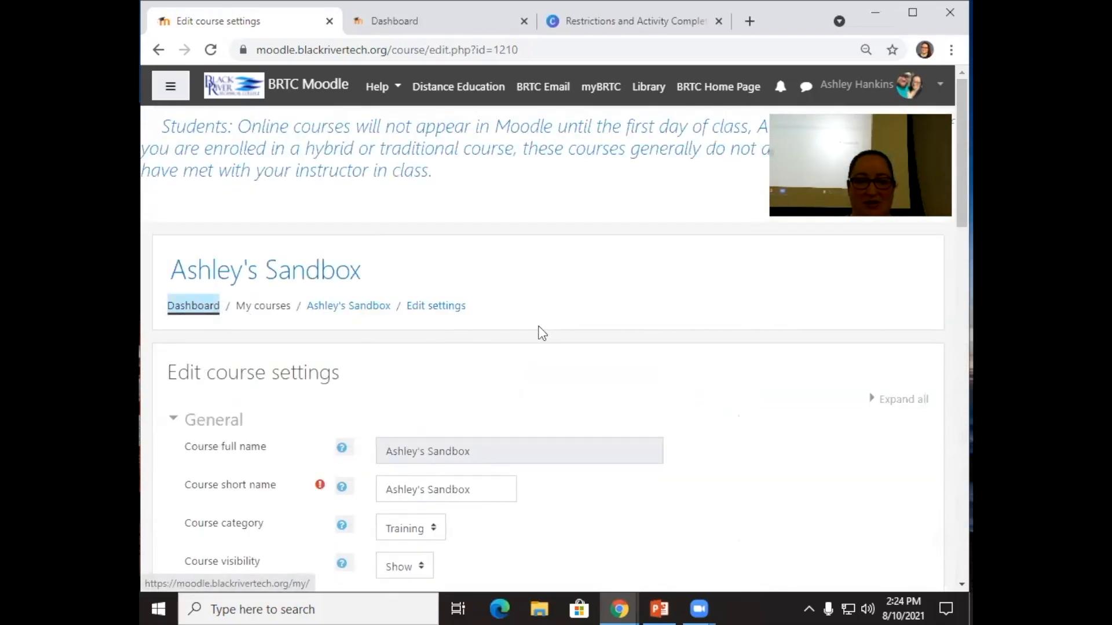
{"action": "left_click", "coordinate": [423, 28]}
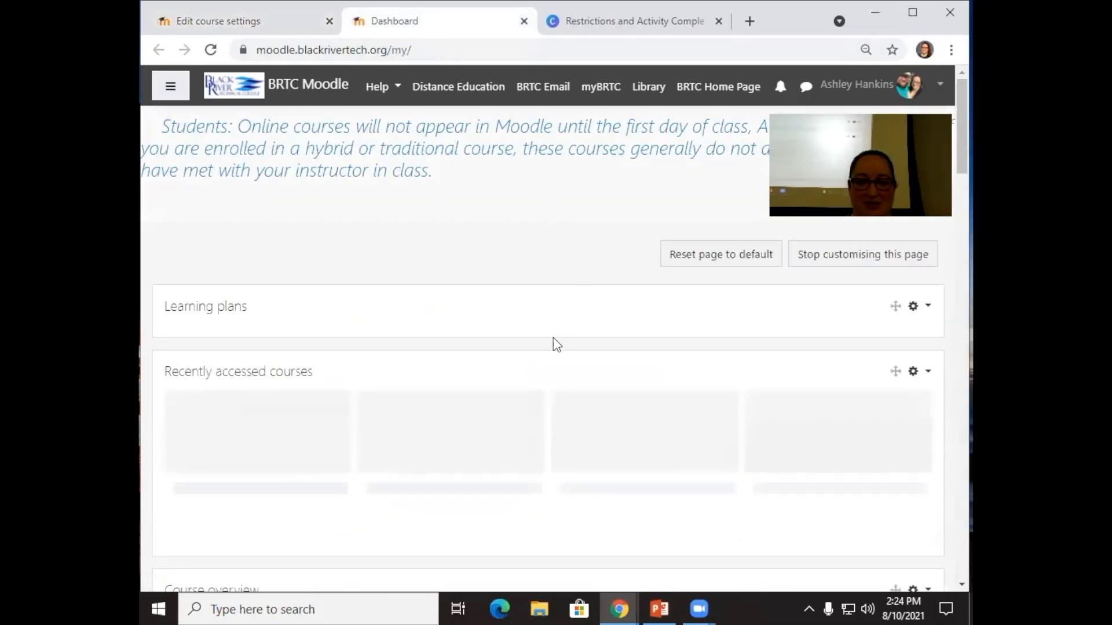
{"action": "scroll", "coordinate": [552, 350], "scroll_direction": "down", "scroll_amount": 2}
{"action": "scroll", "coordinate": [551, 355], "scroll_direction": "up", "scroll_amount": 1}
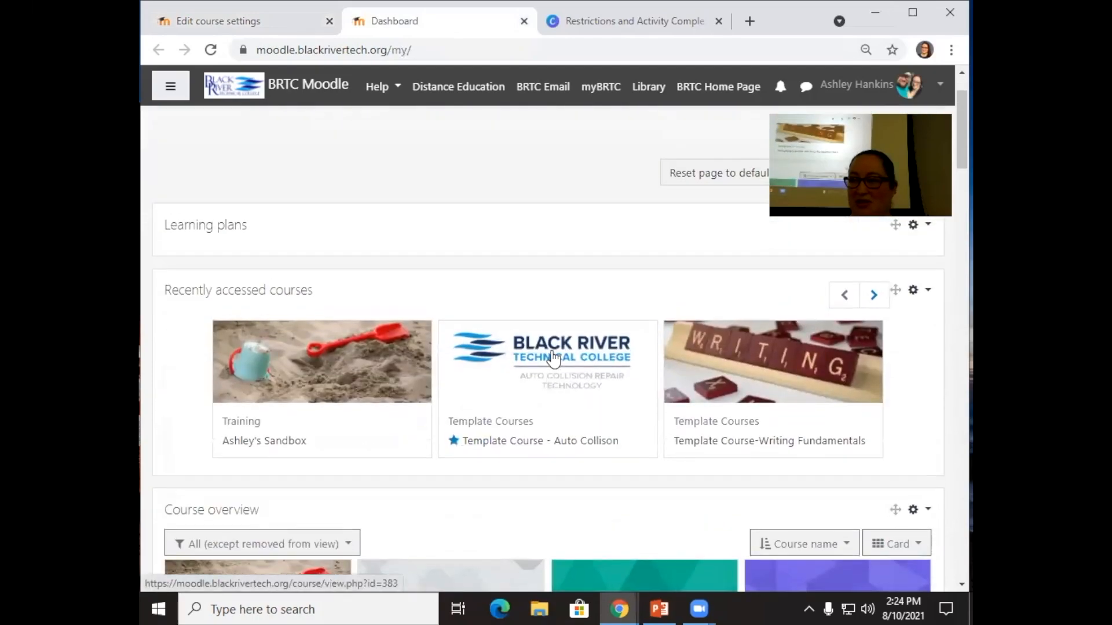
{"action": "scroll", "coordinate": [553, 358], "scroll_direction": "down", "scroll_amount": 5}
{"action": "scroll", "coordinate": [728, 335], "scroll_direction": "up", "scroll_amount": 5}
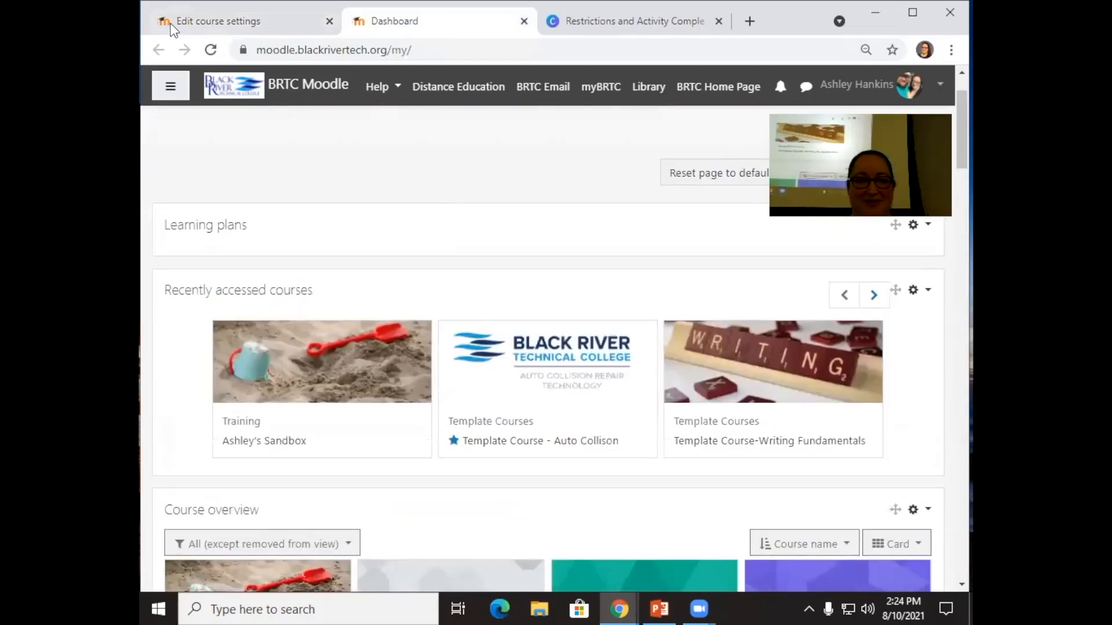
Step: Return to the sandbox course's settings and show the completion tracking option
{"action": "left_click", "coordinate": [171, 23]}
{"action": "scroll", "coordinate": [536, 337], "scroll_direction": "down", "scroll_amount": 10}
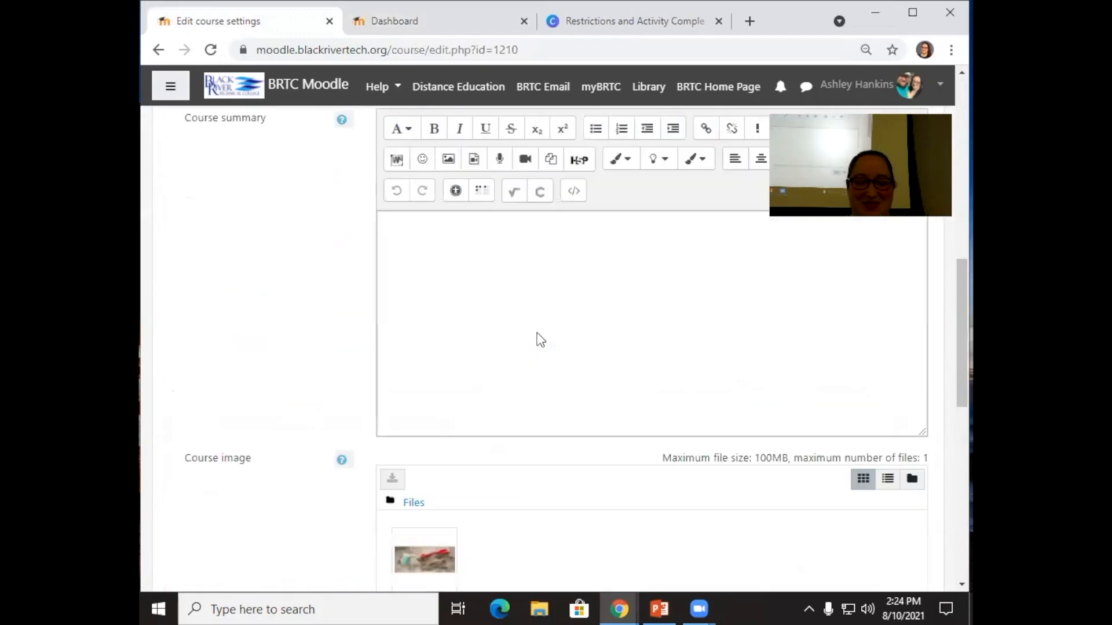
{"action": "scroll", "coordinate": [539, 339], "scroll_direction": "down", "scroll_amount": 10}
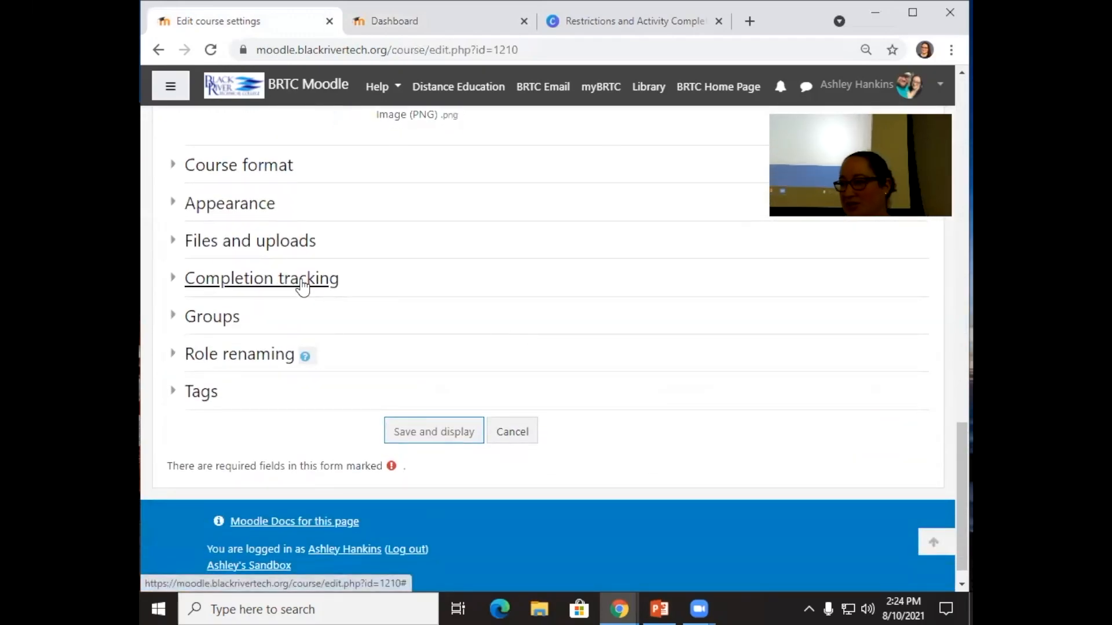
{"action": "left_click", "coordinate": [302, 284]}
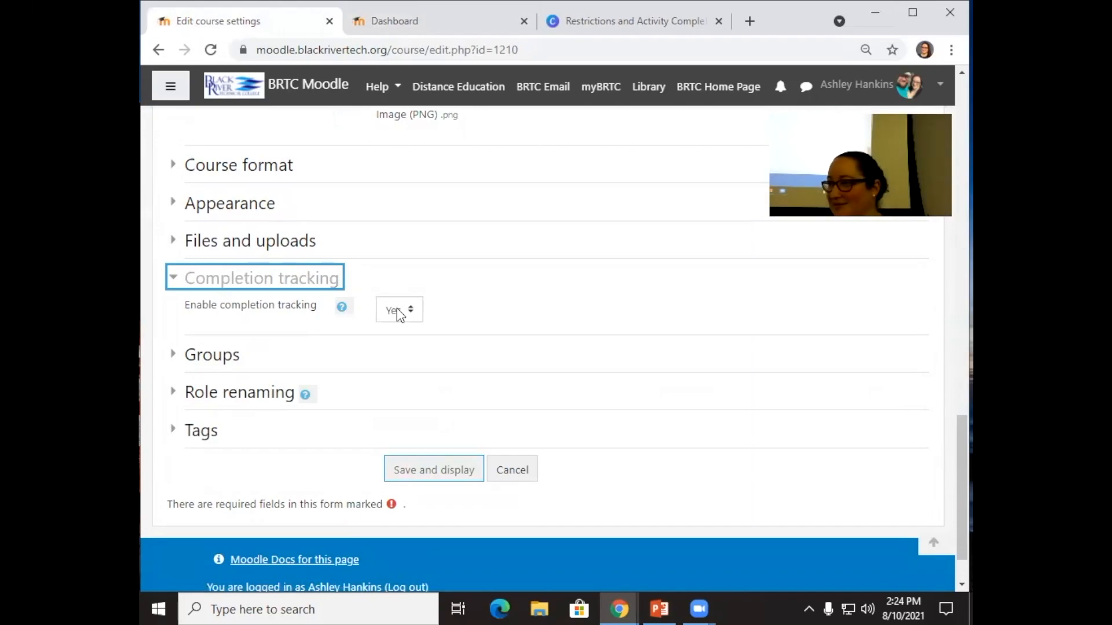
Step: Open Template Course-Writing Fundamentals from the Dashboard and expand its Week 16 and Week 15 sections to view their activities
{"action": "left_click", "coordinate": [446, 27]}
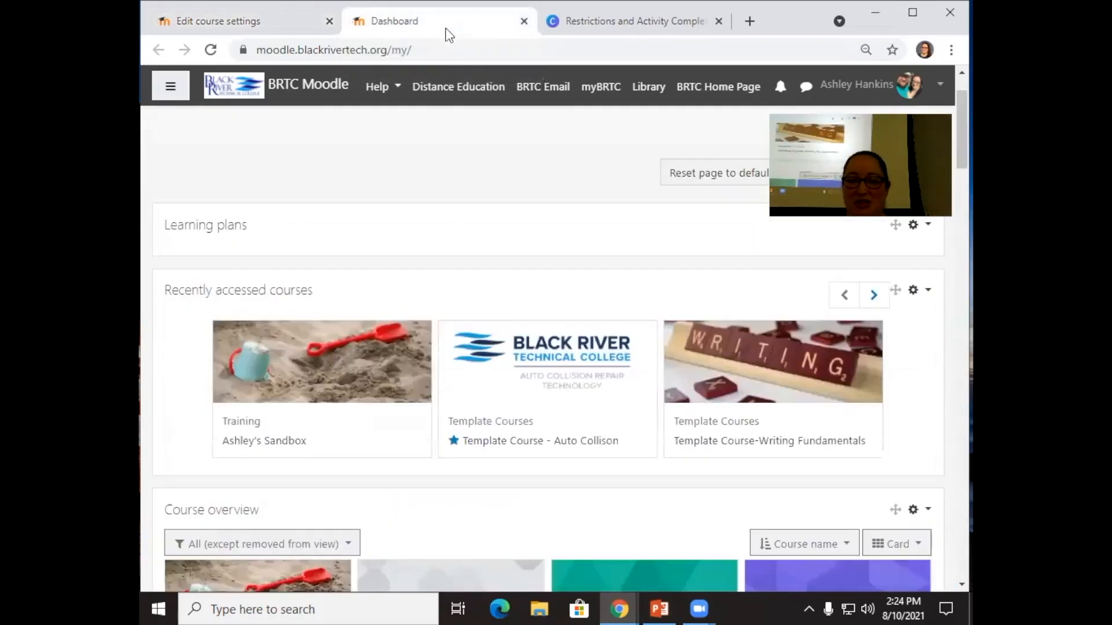
{"action": "left_click", "coordinate": [723, 451]}
{"action": "scroll", "coordinate": [611, 401], "scroll_direction": "down", "scroll_amount": 5}
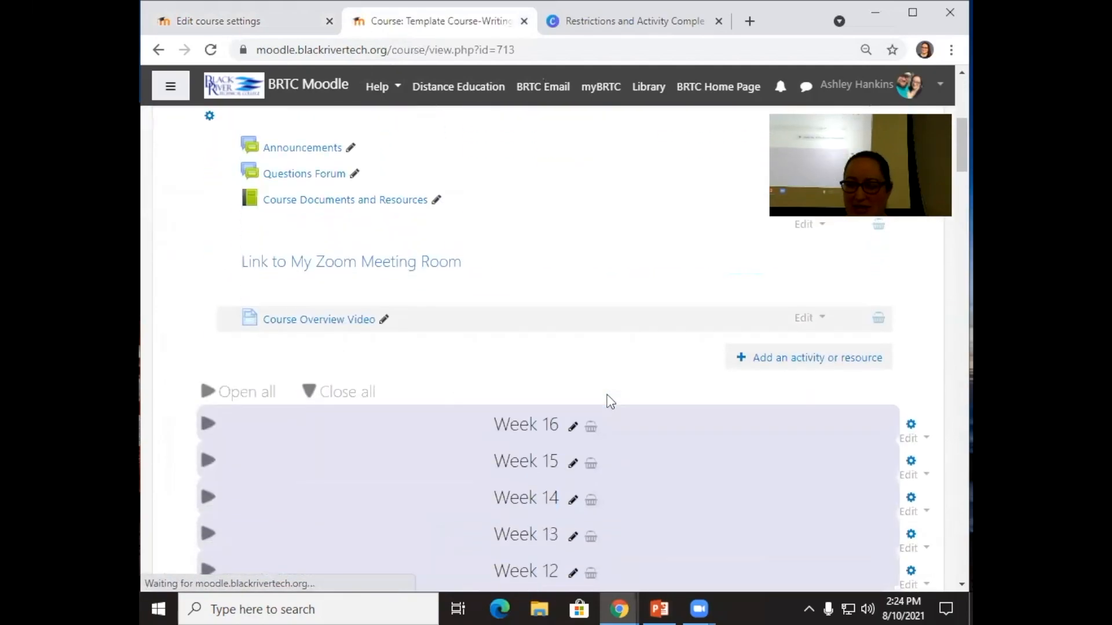
{"action": "left_click", "coordinate": [676, 486]}
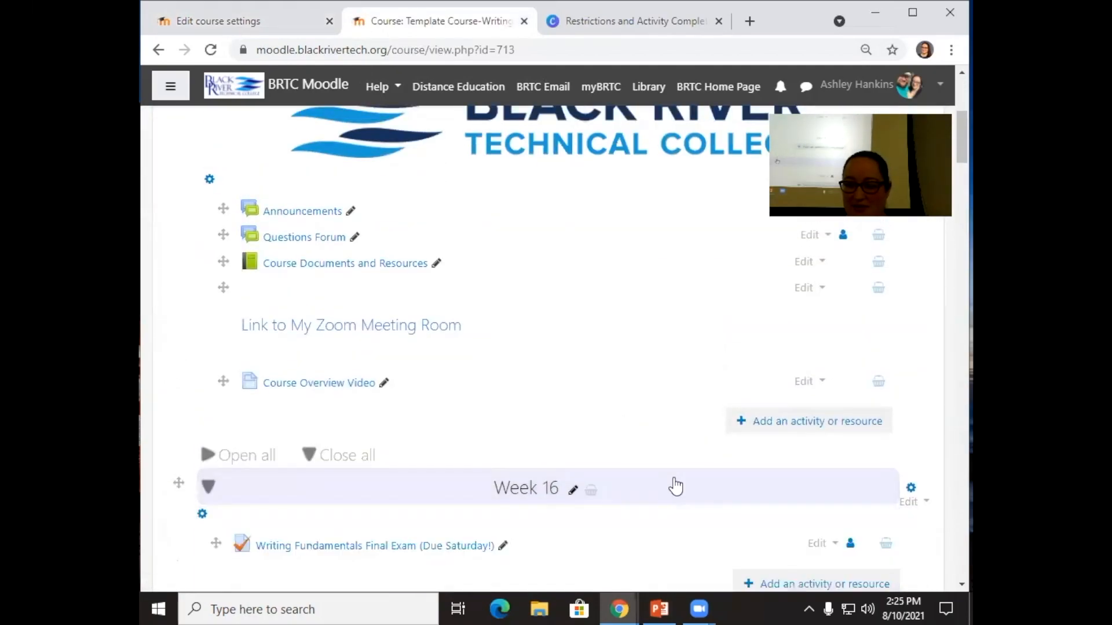
{"action": "scroll", "coordinate": [675, 486], "scroll_direction": "down", "scroll_amount": 4}
{"action": "left_click", "coordinate": [675, 366]}
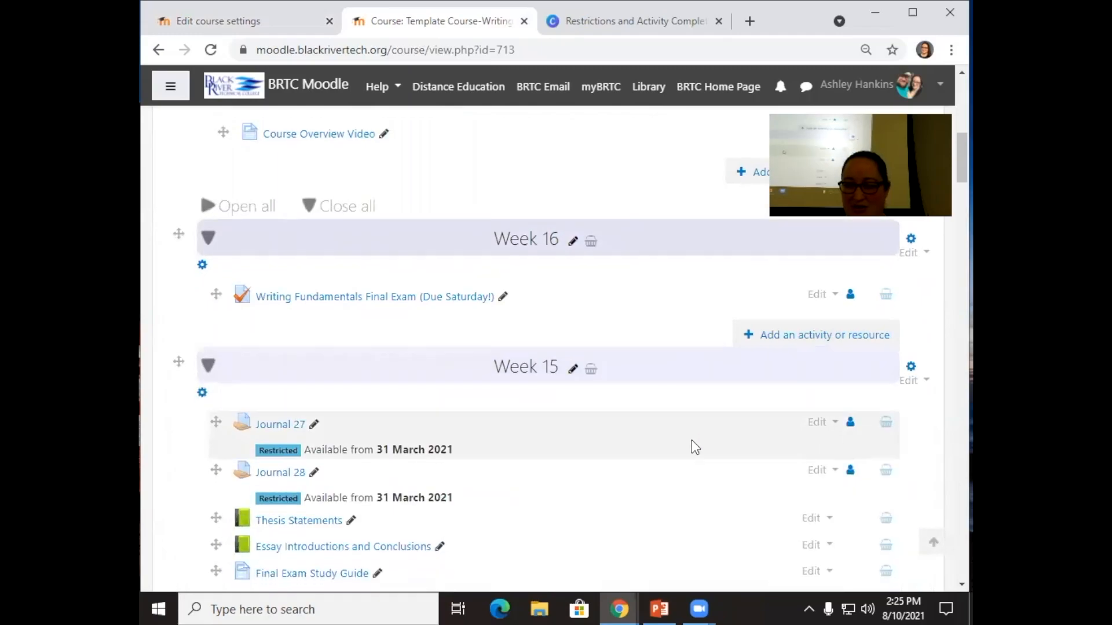
{"action": "scroll", "coordinate": [691, 441], "scroll_direction": "down", "scroll_amount": 4}
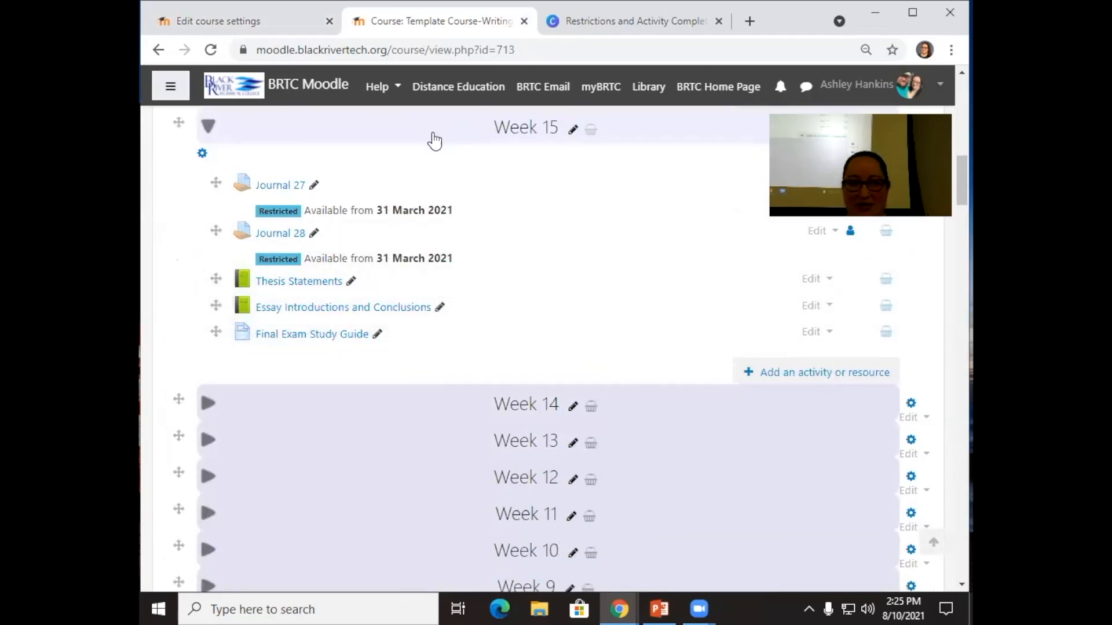
Step: Return to the sandbox course's settings and save them with completion tracking enabled
{"action": "left_click", "coordinate": [262, 28]}
{"action": "scroll", "coordinate": [544, 405], "scroll_direction": "up", "scroll_amount": 3}
{"action": "scroll", "coordinate": [504, 493], "scroll_direction": "down", "scroll_amount": 4}
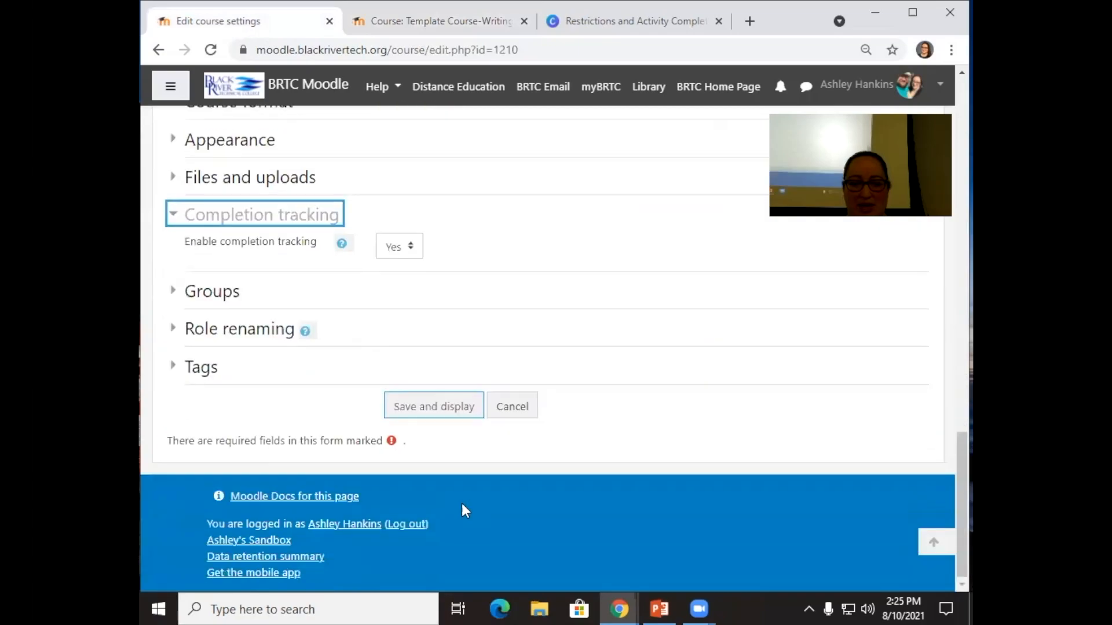
{"action": "left_click", "coordinate": [457, 407]}
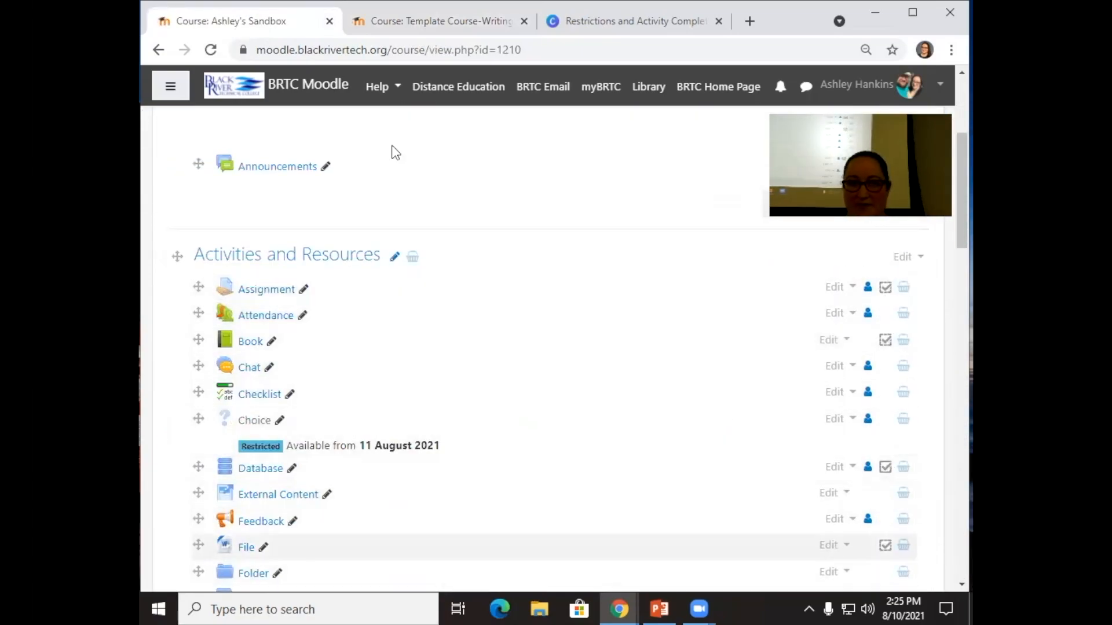
Step: Review the Week 16 and Week 15 activities in Template Course-Writing Fundamentals, and go back to the sandbox course
{"action": "left_click", "coordinate": [432, 24]}
{"action": "scroll", "coordinate": [813, 437], "scroll_direction": "up", "scroll_amount": 3}
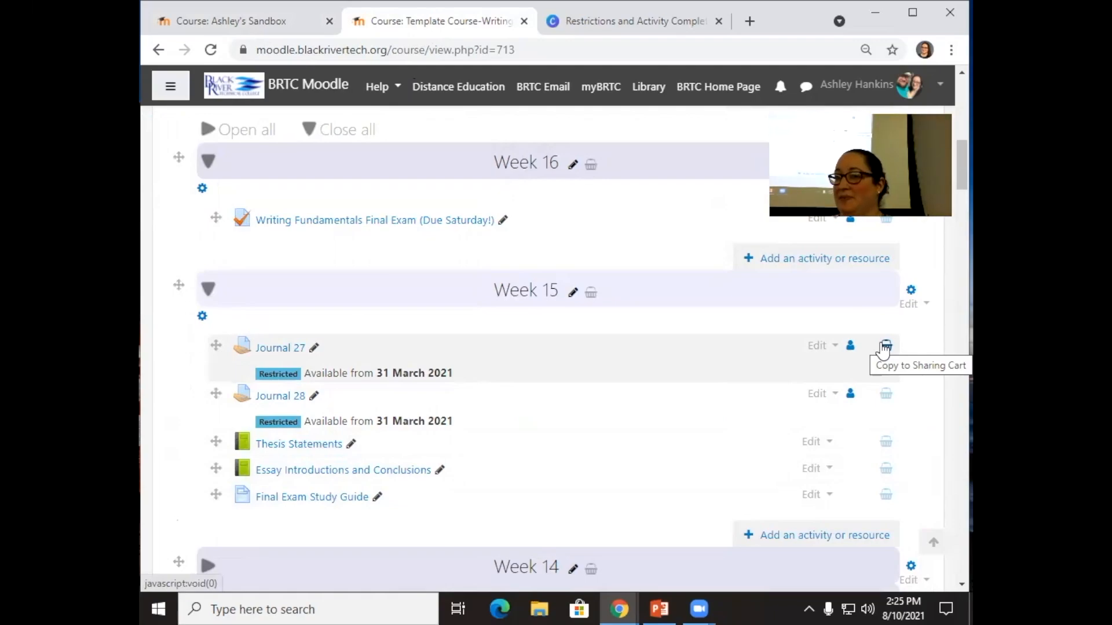
{"action": "left_click", "coordinate": [293, 23]}
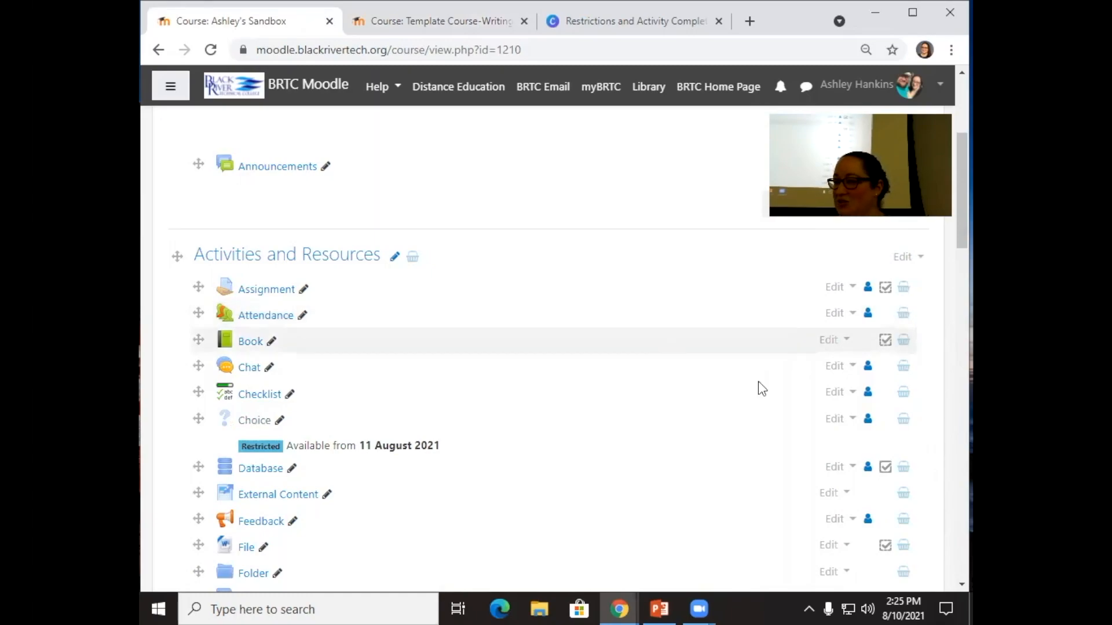
Step: Open the Chat activity's settings and set its completion tracking to "Show activity as complete when conditions are met"
{"action": "left_click", "coordinate": [838, 368]}
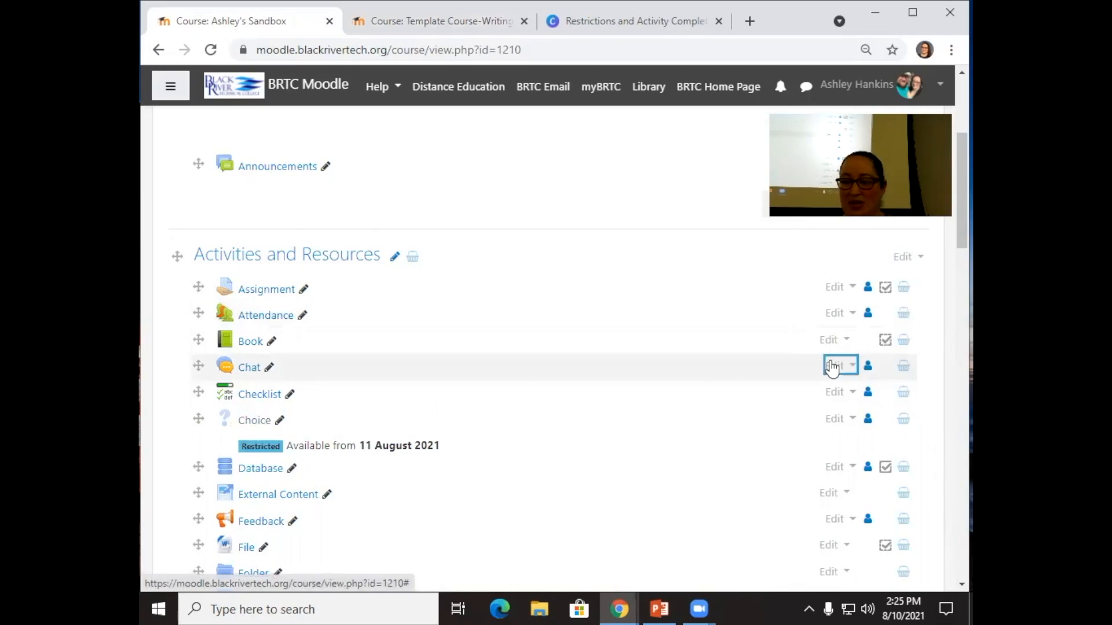
{"action": "left_click", "coordinate": [815, 390]}
{"action": "scroll", "coordinate": [297, 307], "scroll_direction": "down", "scroll_amount": 10}
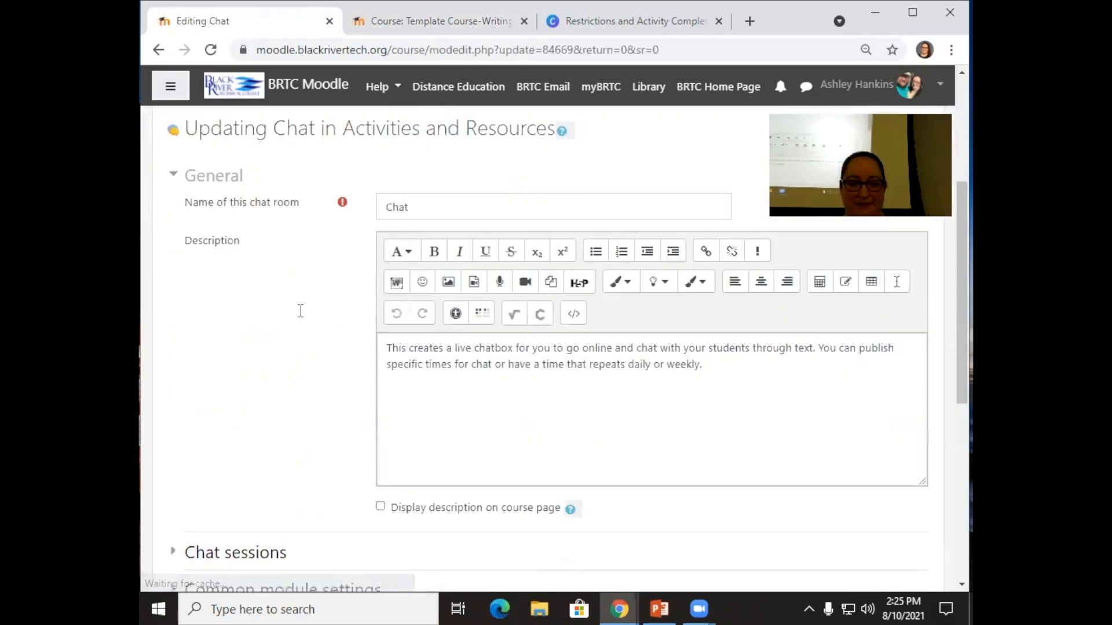
{"action": "left_click", "coordinate": [292, 263]}
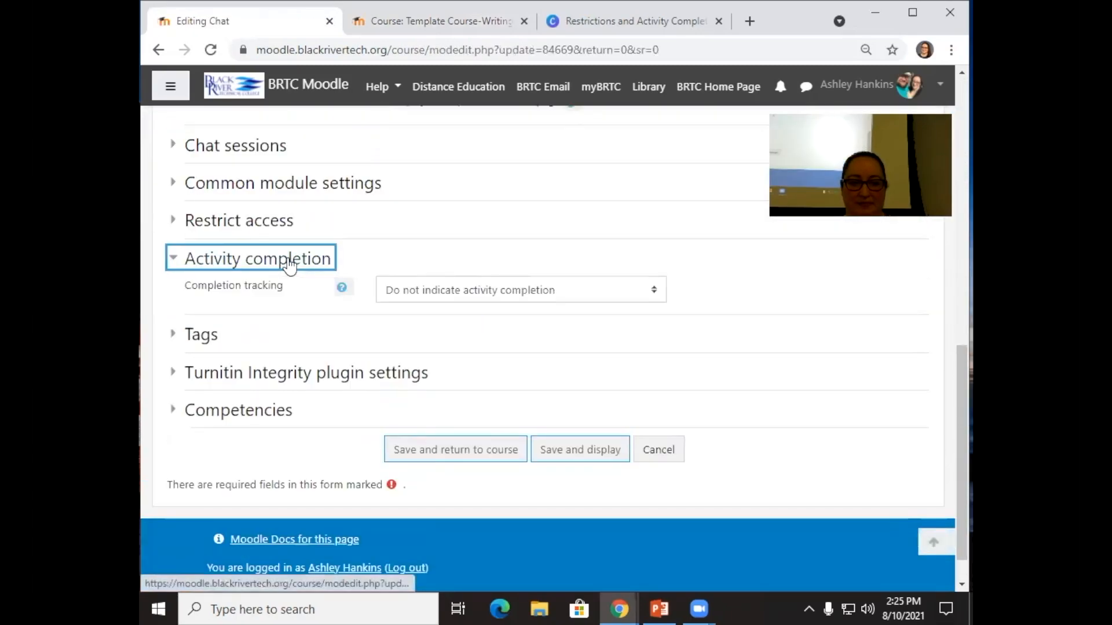
{"action": "left_click", "coordinate": [452, 295]}
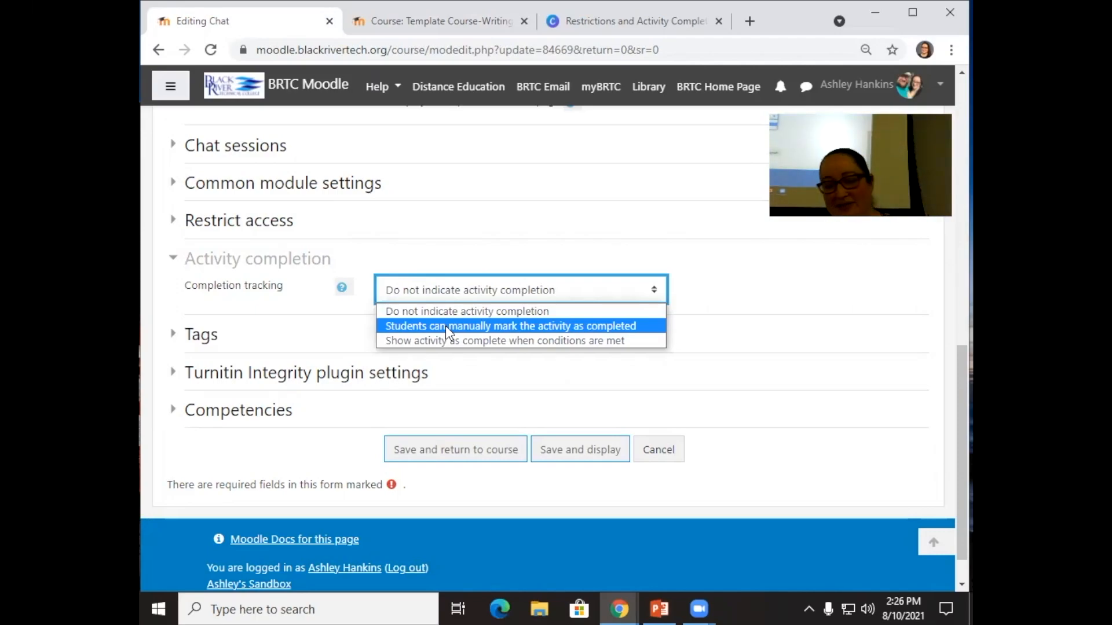
{"action": "left_click", "coordinate": [456, 339]}
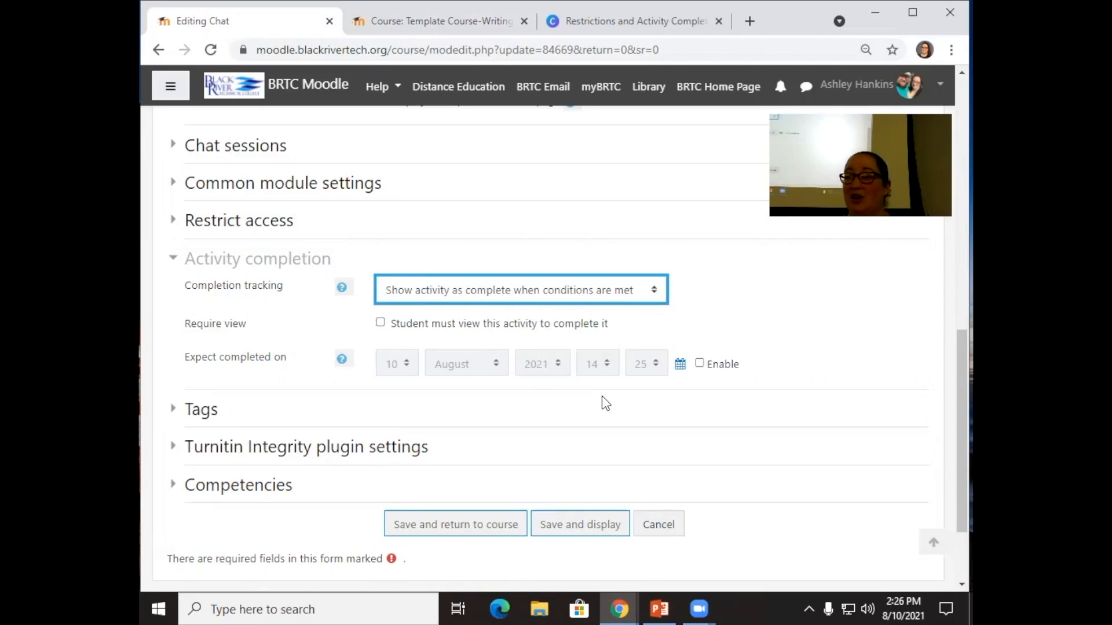
Step: Require students to view the Chat activity to complete it, and save the settings, returning to the course
{"action": "left_click", "coordinate": [447, 328]}
{"action": "scroll", "coordinate": [524, 420], "scroll_direction": "up", "scroll_amount": 1}
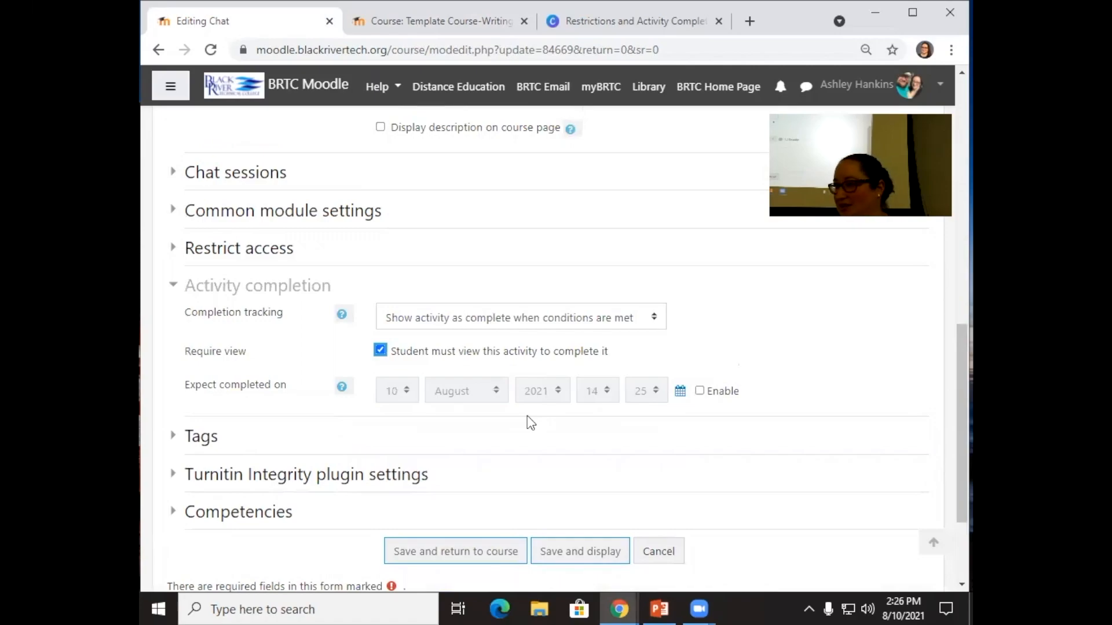
{"action": "scroll", "coordinate": [543, 428], "scroll_direction": "down", "scroll_amount": 5}
{"action": "left_click", "coordinate": [496, 398]}
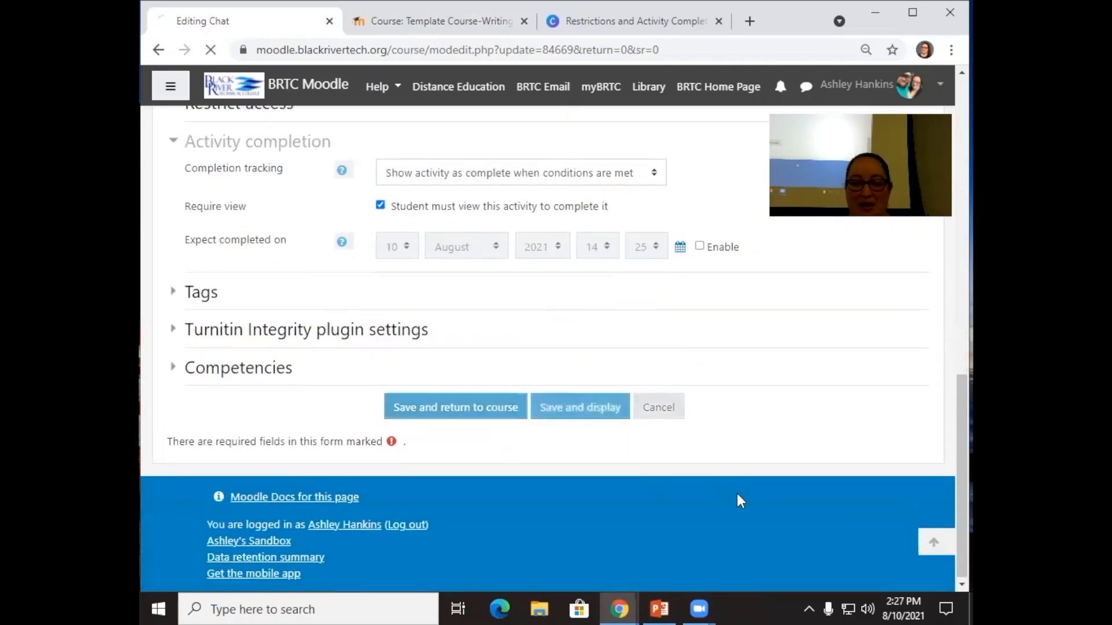
Step: Open the Quiz activity's settings and set its completion tracking to "Show activity as complete when conditions are met"
{"action": "scroll", "coordinate": [741, 498], "scroll_direction": "down", "scroll_amount": 7}
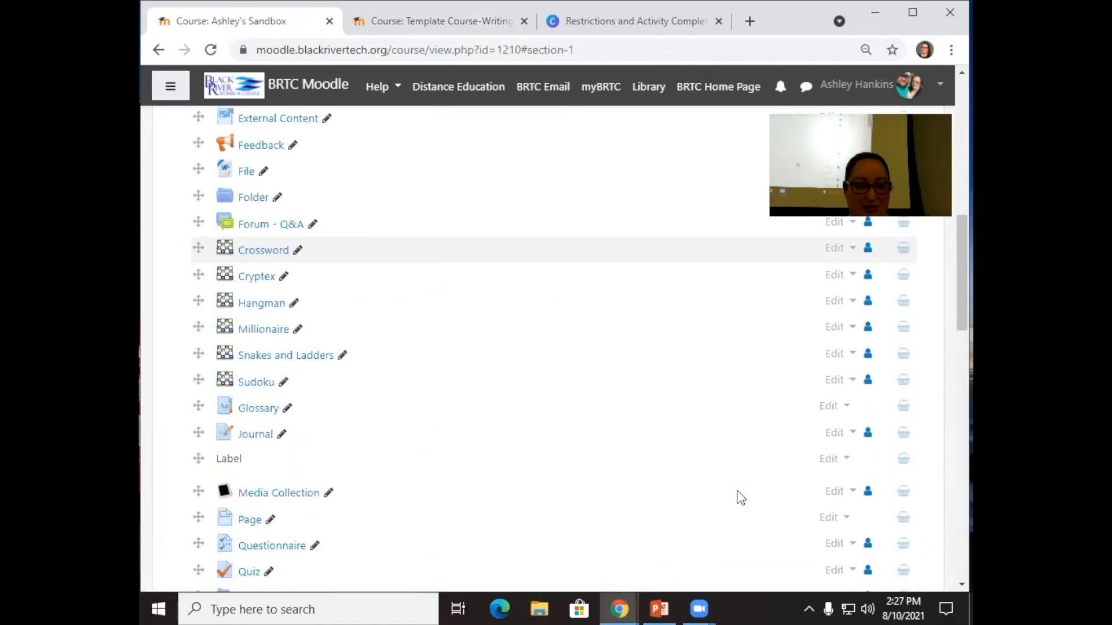
{"action": "scroll", "coordinate": [741, 498], "scroll_direction": "down", "scroll_amount": 1}
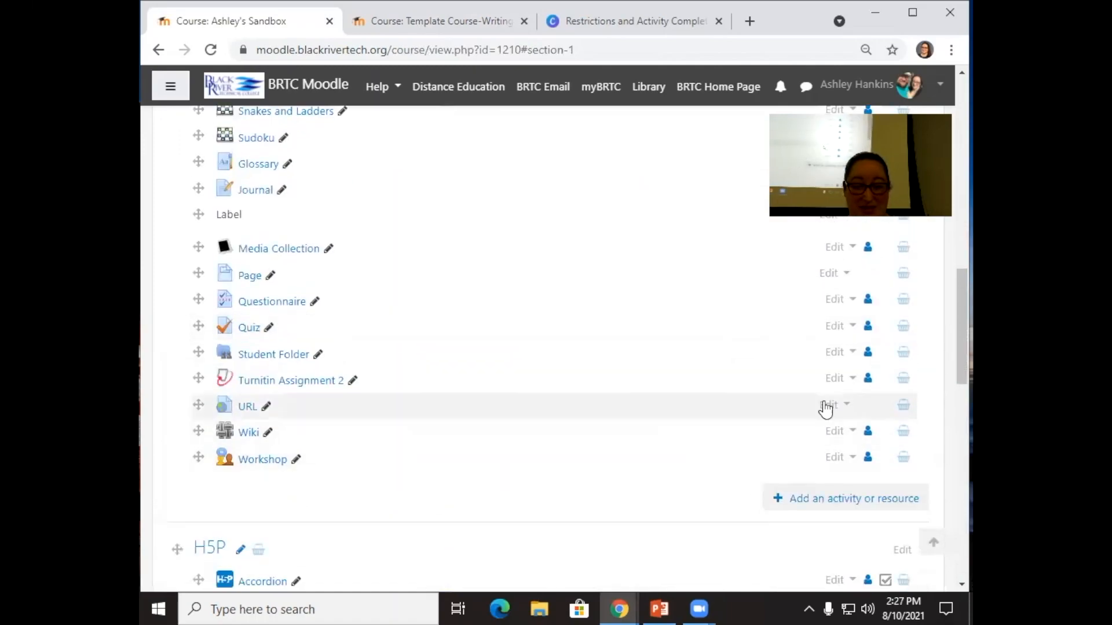
{"action": "left_click", "coordinate": [835, 326]}
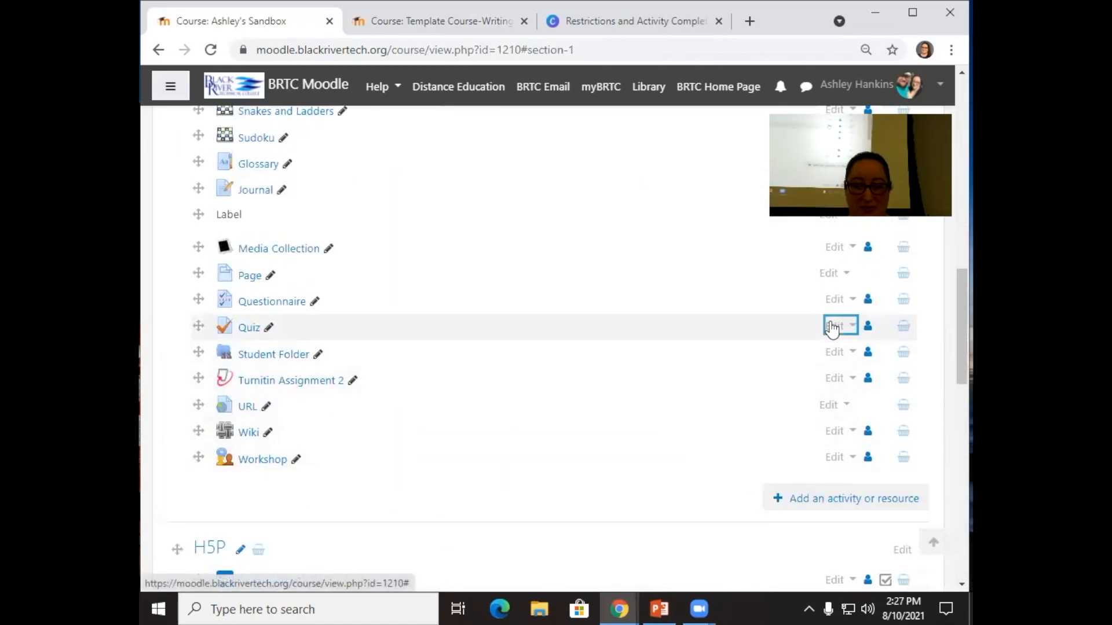
{"action": "left_click", "coordinate": [799, 353]}
{"action": "scroll", "coordinate": [335, 397], "scroll_direction": "down", "scroll_amount": 10}
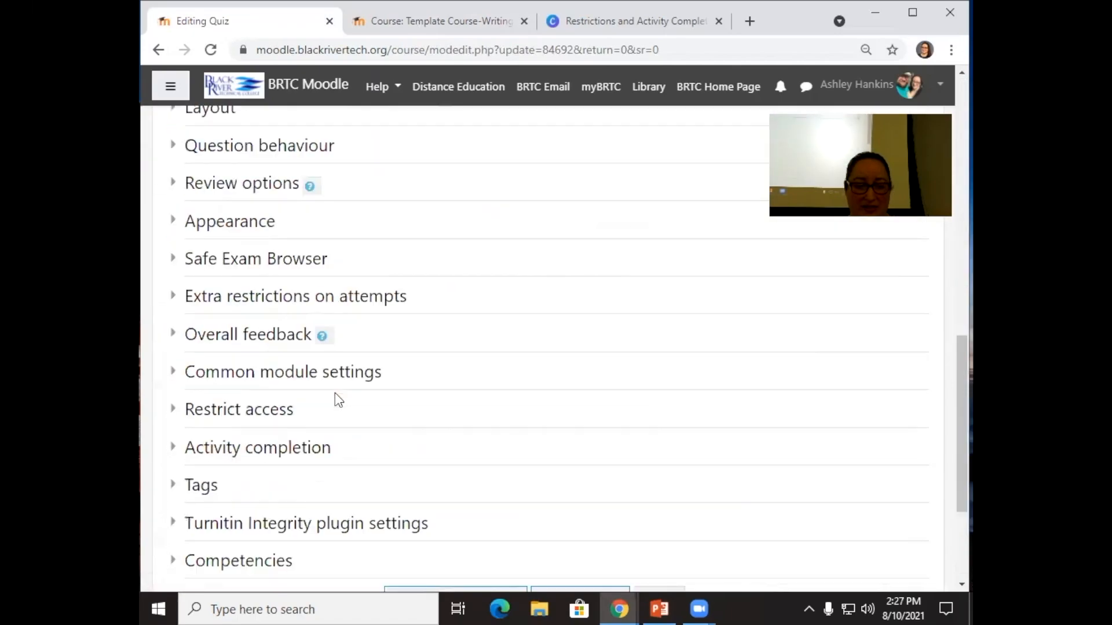
{"action": "left_click", "coordinate": [255, 397]}
{"action": "scroll", "coordinate": [454, 402], "scroll_direction": "down", "scroll_amount": 3}
{"action": "left_click", "coordinate": [491, 270]}
{"action": "left_click", "coordinate": [495, 315]}
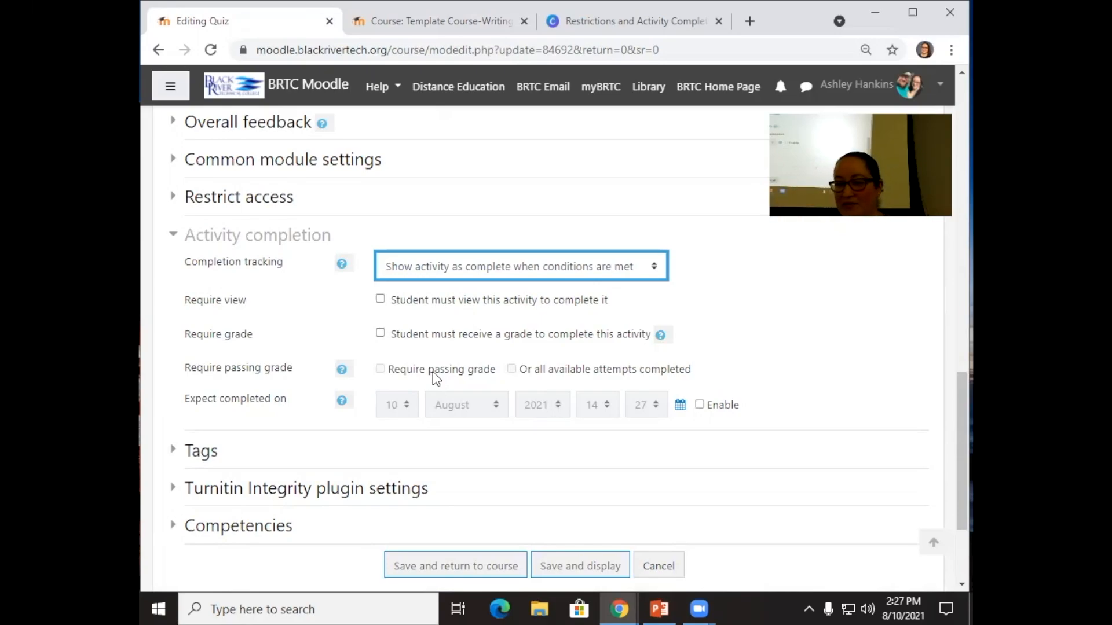
Step: Require only a grade to complete the Quiz, enable the expected completion date of 10 August 2021, 14:27, and save back to the course
{"action": "left_click", "coordinate": [427, 301]}
{"action": "left_click", "coordinate": [428, 335]}
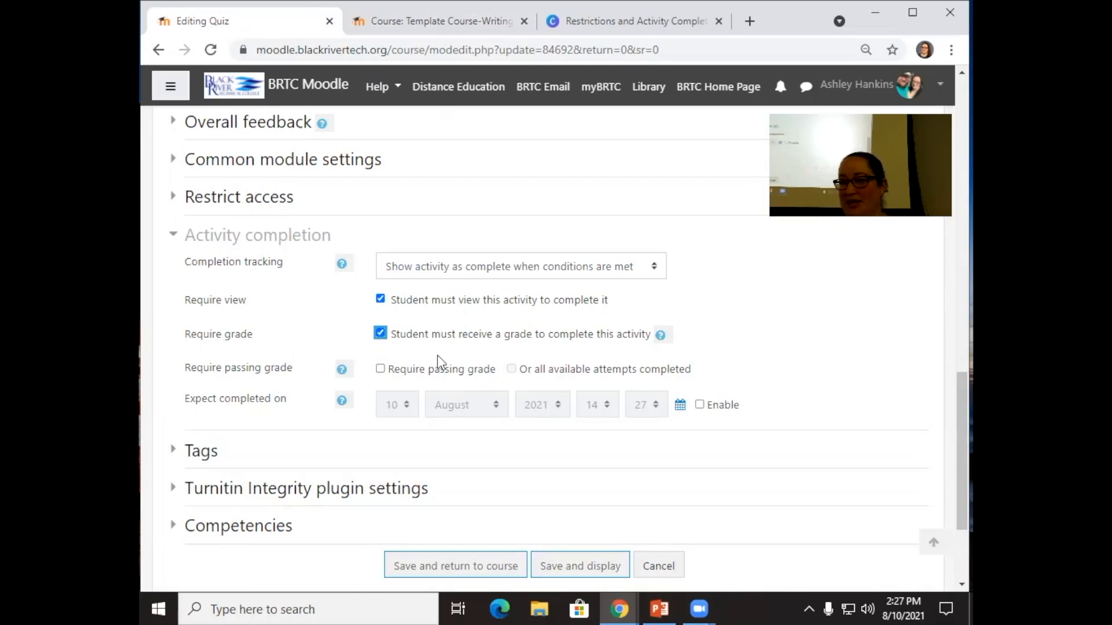
{"action": "left_click", "coordinate": [437, 300]}
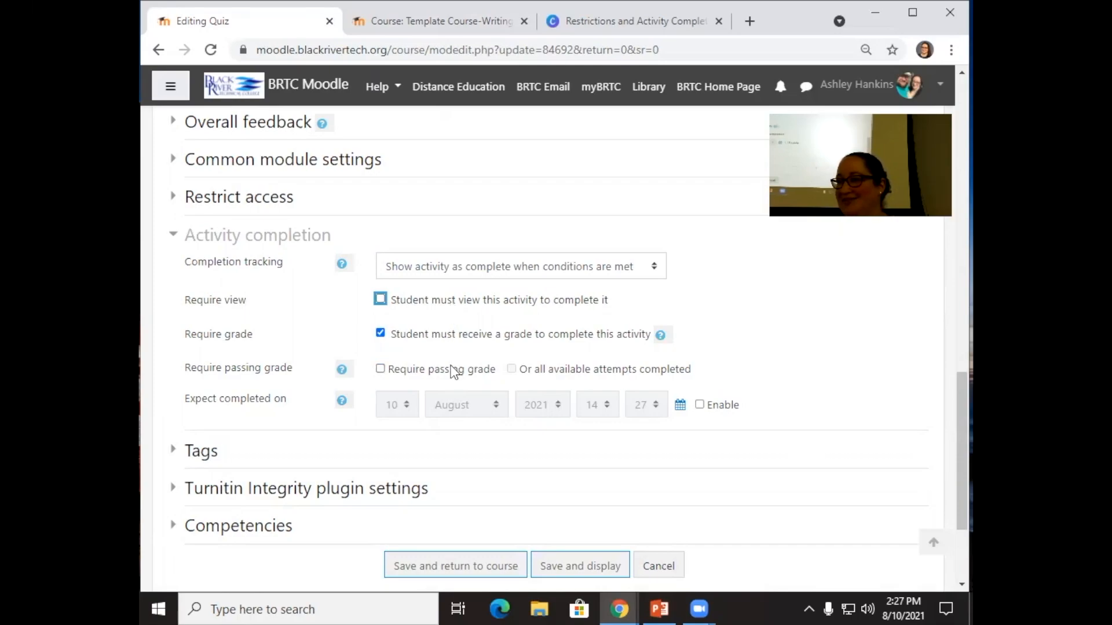
{"action": "left_click", "coordinate": [700, 405]}
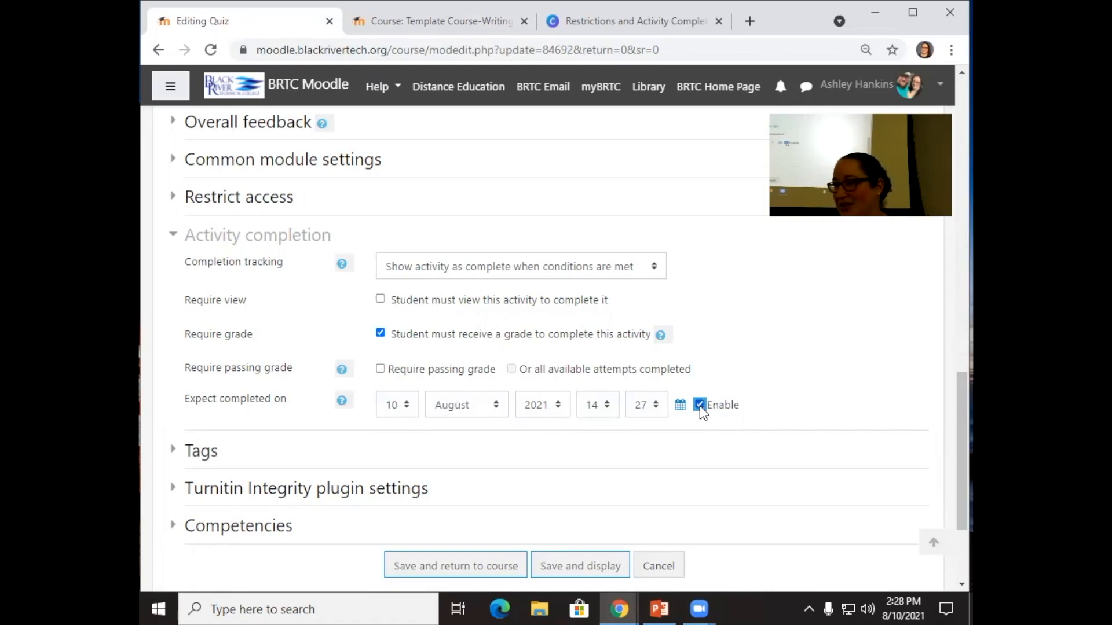
{"action": "scroll", "coordinate": [541, 431], "scroll_direction": "down", "scroll_amount": 3}
{"action": "left_click", "coordinate": [509, 412]}
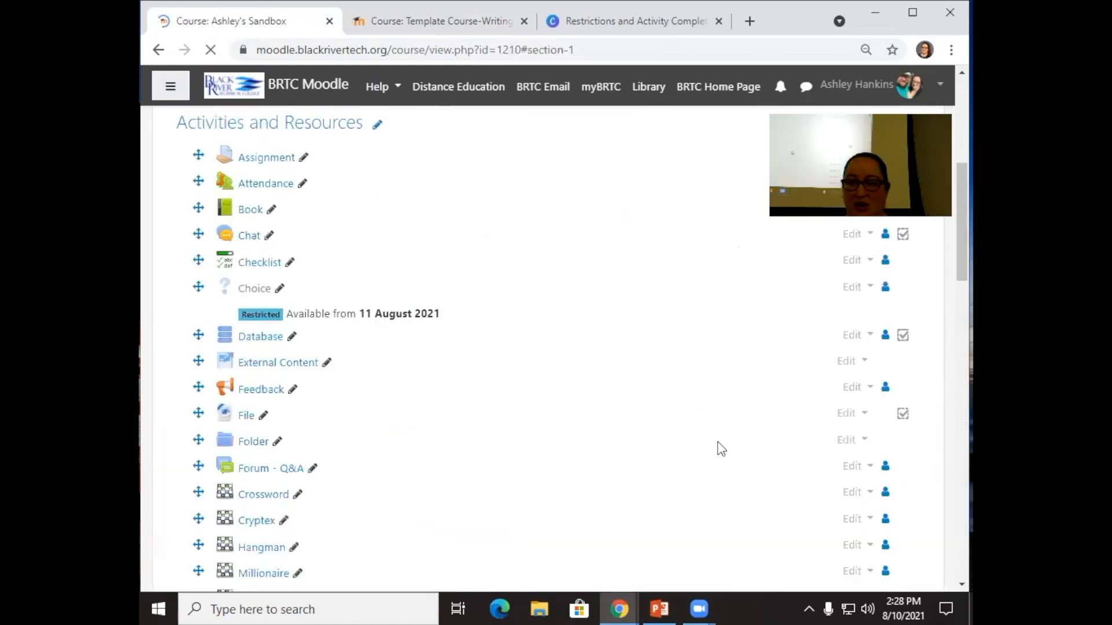
Step: Add a Completion Progress block to the sandbox course
{"action": "scroll", "coordinate": [728, 442], "scroll_direction": "up", "scroll_amount": 5}
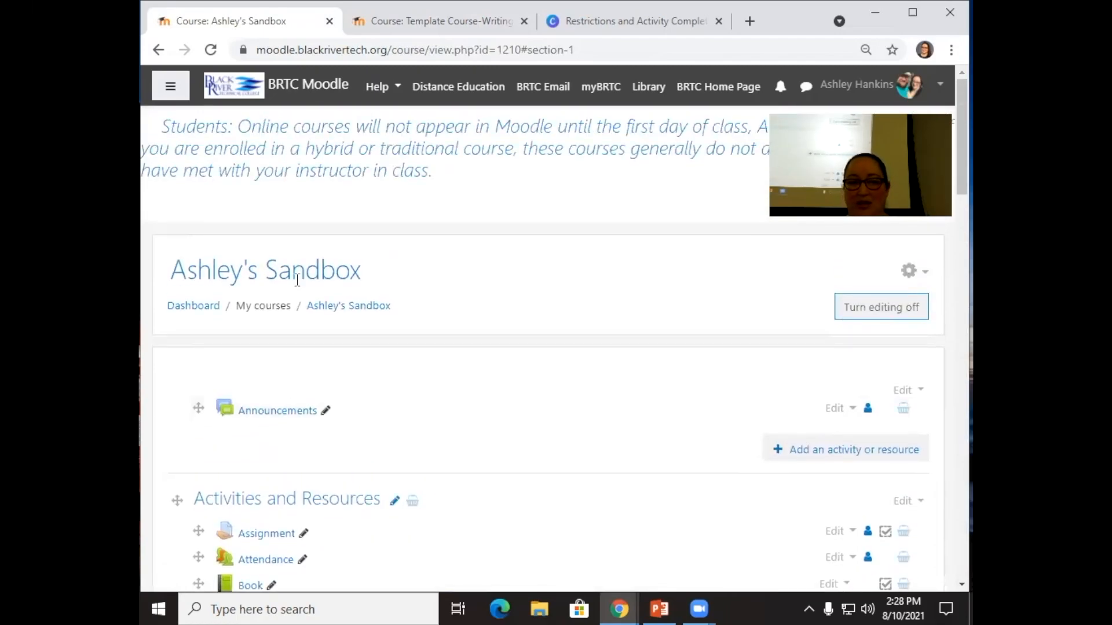
{"action": "left_click", "coordinate": [169, 87]}
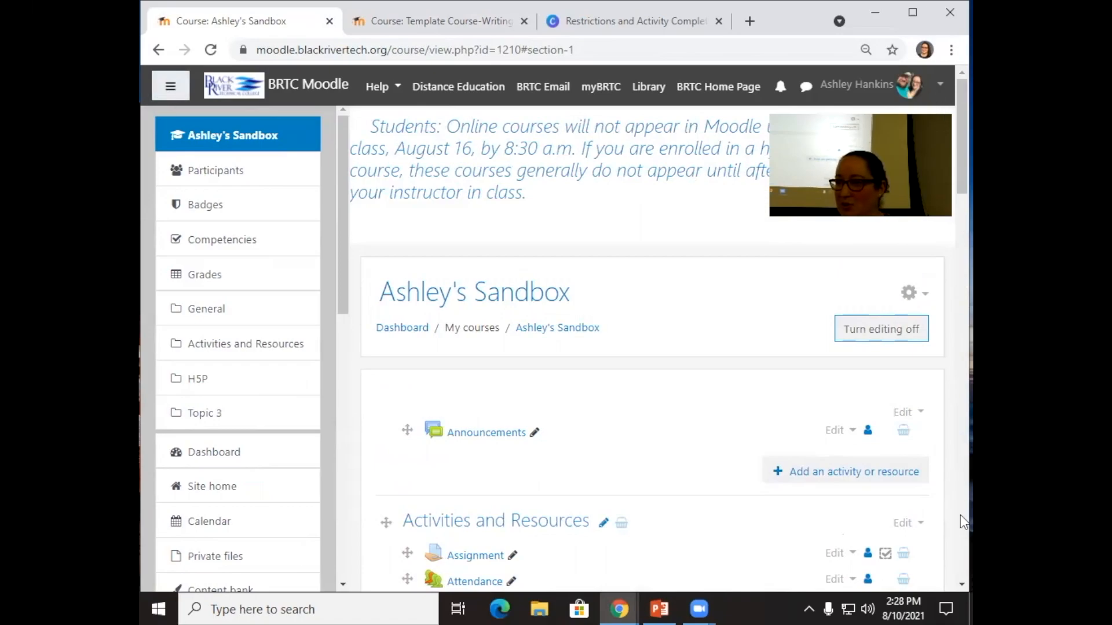
{"action": "scroll", "coordinate": [234, 383], "scroll_direction": "down", "scroll_amount": 4}
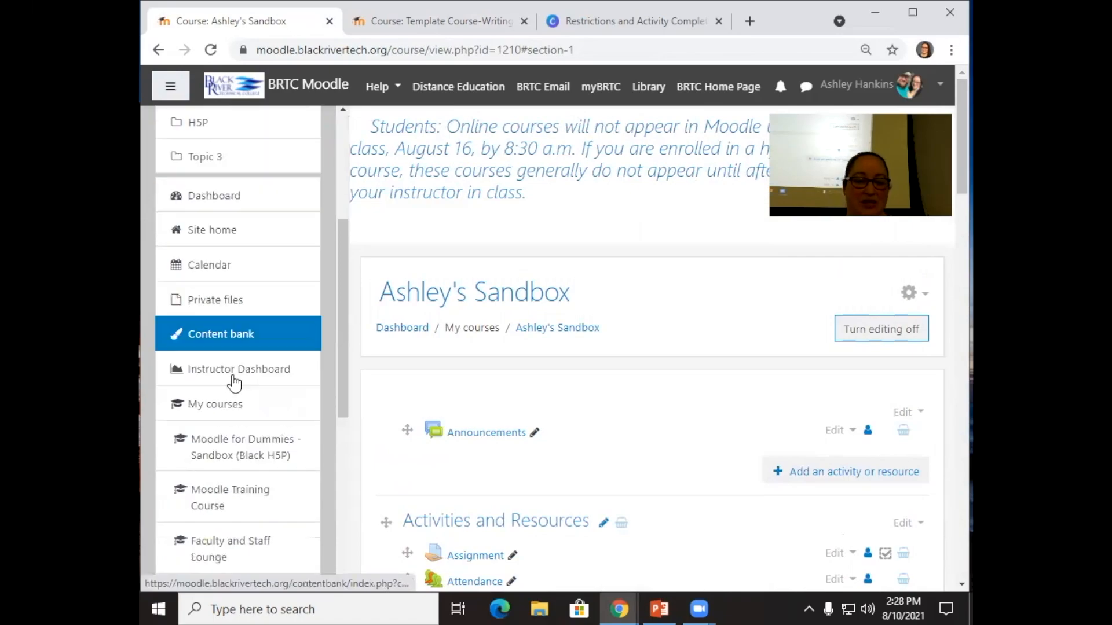
{"action": "scroll", "coordinate": [234, 383], "scroll_direction": "down", "scroll_amount": 6}
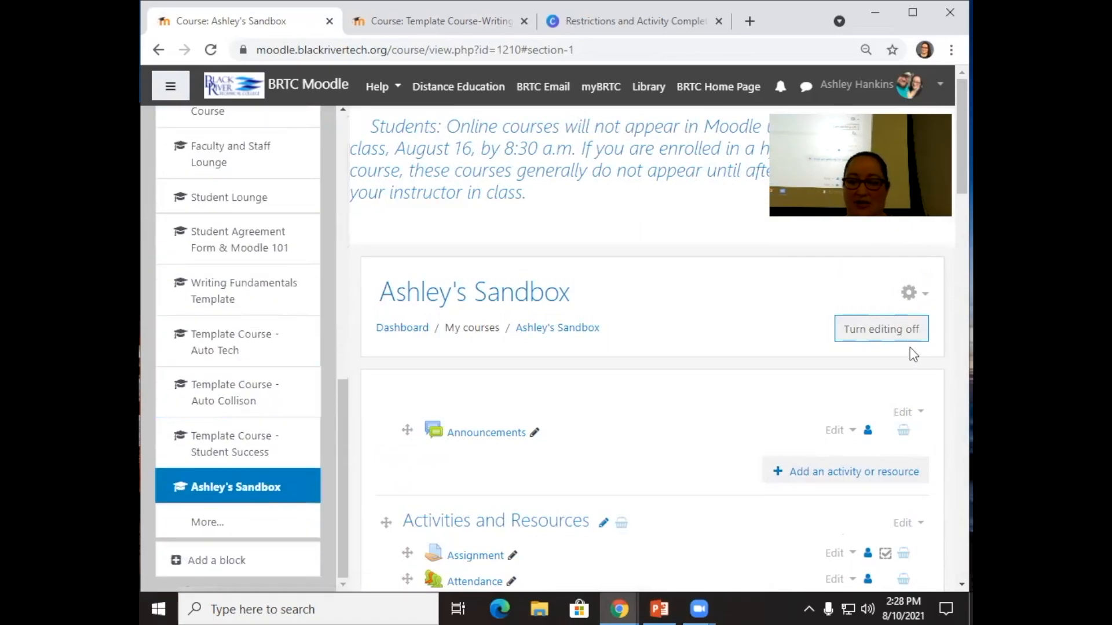
{"action": "left_click", "coordinate": [168, 85]}
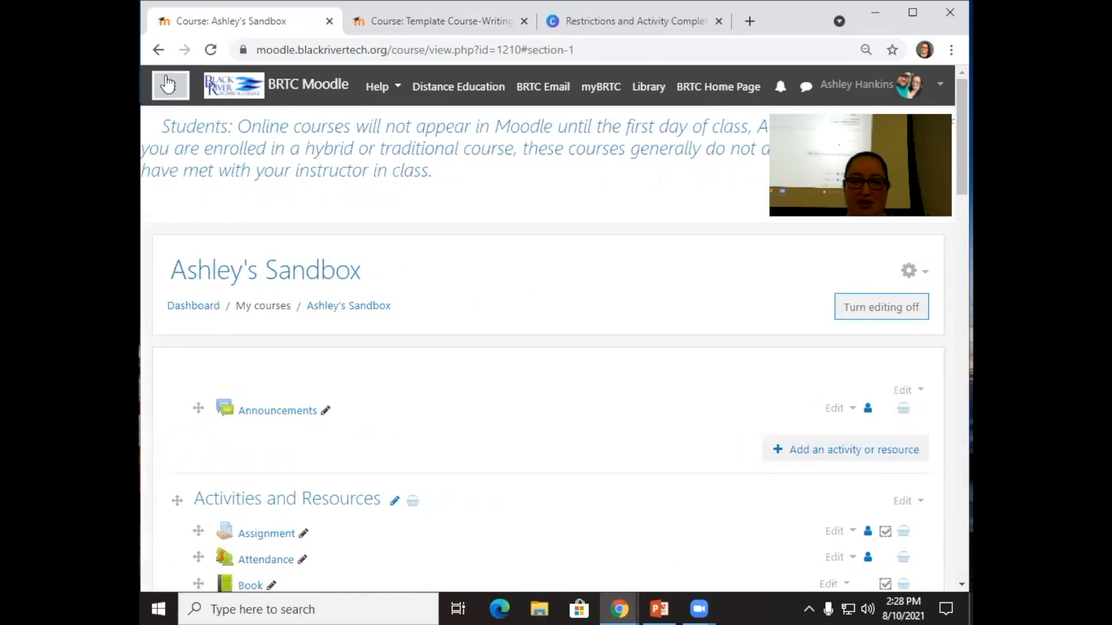
{"action": "left_click", "coordinate": [168, 85]}
{"action": "scroll", "coordinate": [186, 417], "scroll_direction": "down", "scroll_amount": 10}
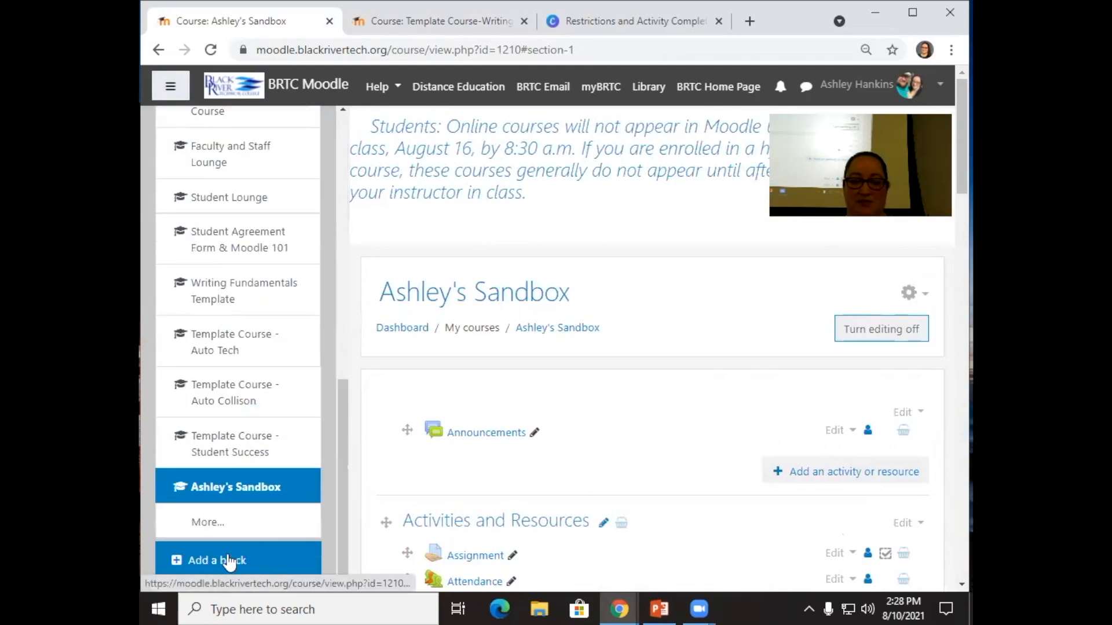
{"action": "left_click", "coordinate": [228, 571]}
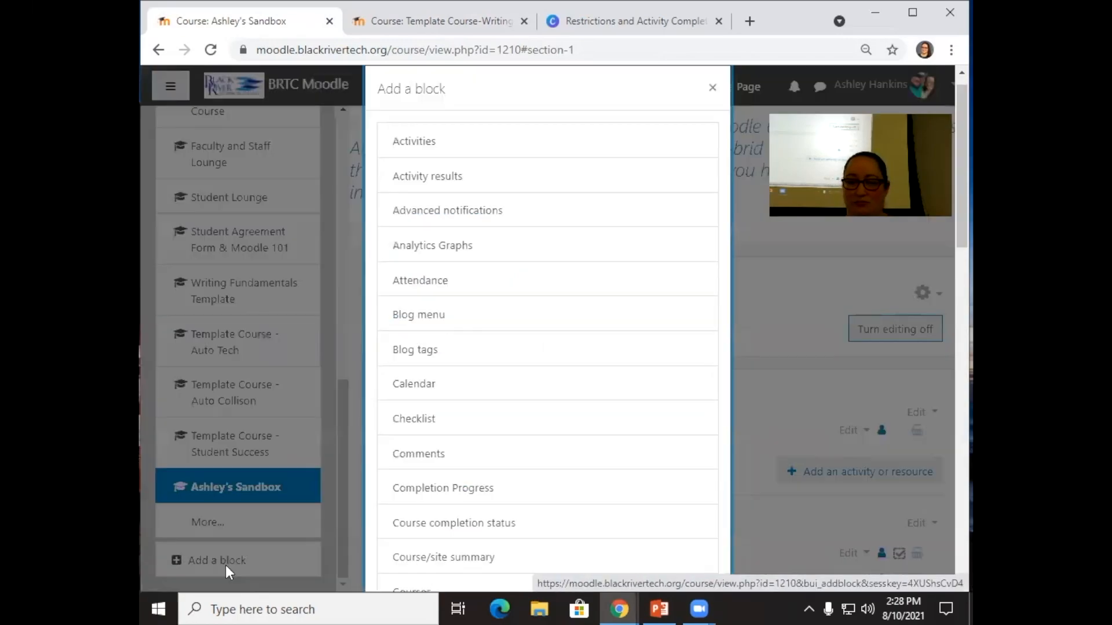
{"action": "left_click", "coordinate": [496, 489]}
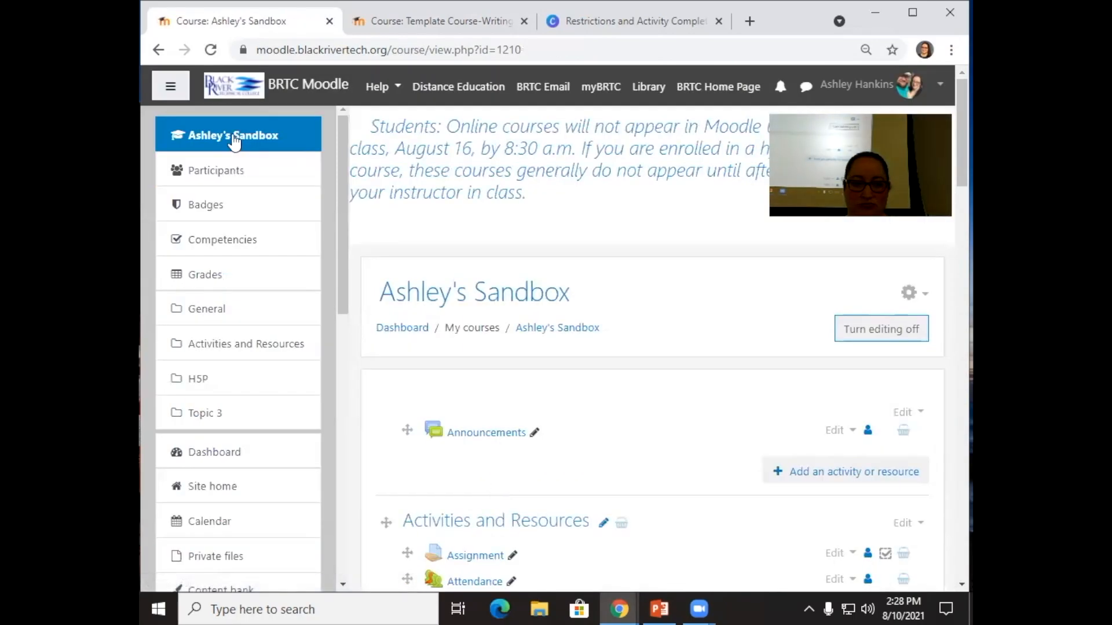
Step: Hide the navigation drawer, reduce the page zoom to 80%, and examine the Completion Progress block's progress bar
{"action": "left_click", "coordinate": [167, 87]}
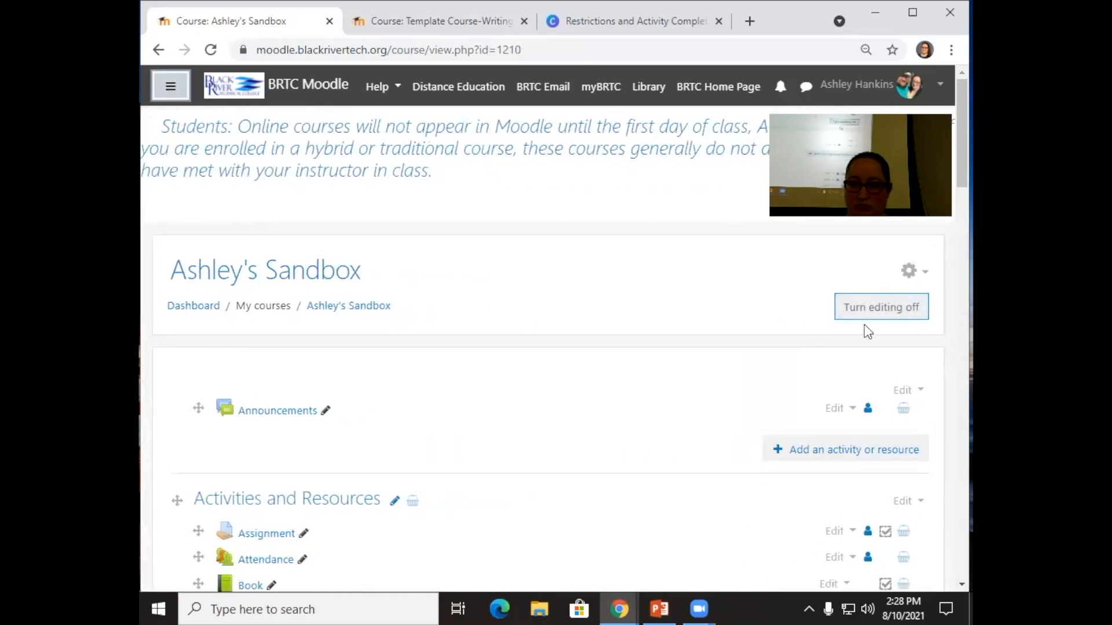
{"action": "scroll", "coordinate": [780, 315], "scroll_direction": "down", "scroll_amount": 15}
{"action": "scroll", "coordinate": [783, 316], "scroll_direction": "down", "scroll_amount": 10}
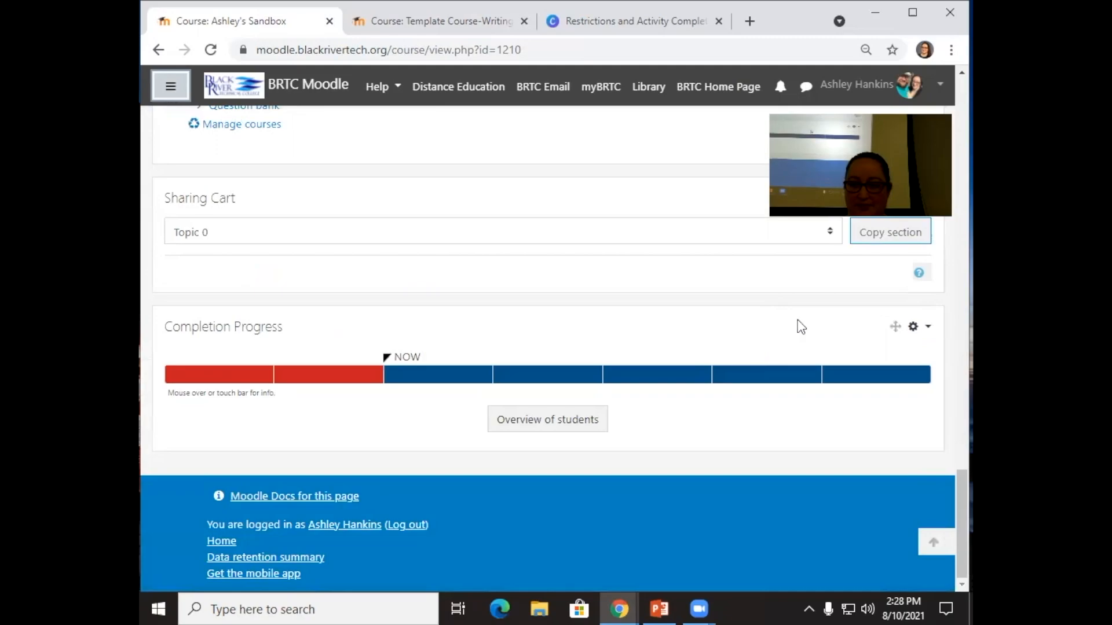
{"action": "key", "text": "ctrl+minus"}
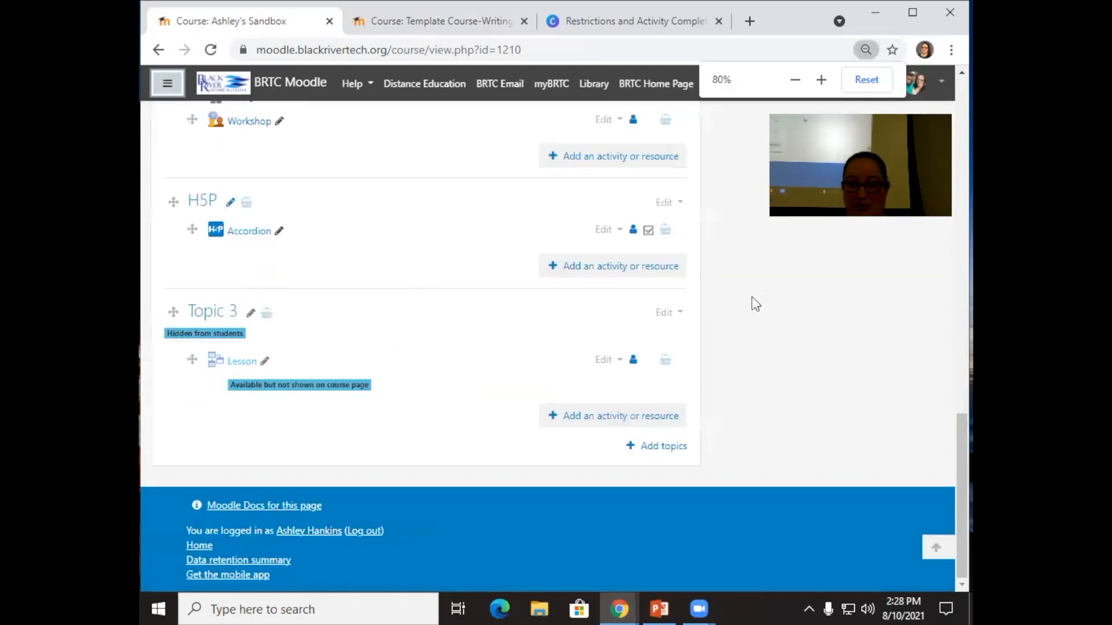
{"action": "scroll", "coordinate": [752, 297], "scroll_direction": "up", "scroll_amount": 10}
{"action": "scroll", "coordinate": [752, 307], "scroll_direction": "down", "scroll_amount": 5}
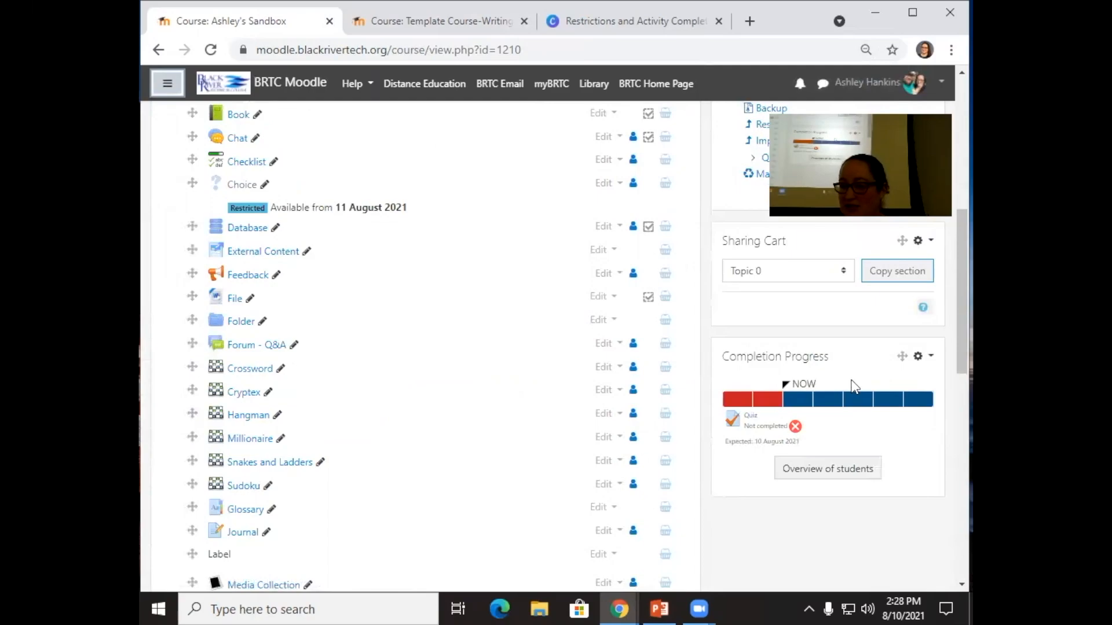
Step: Open the Completion Progress block's overview of students and examine each student's progress on the tracked activities
{"action": "left_click", "coordinate": [834, 458]}
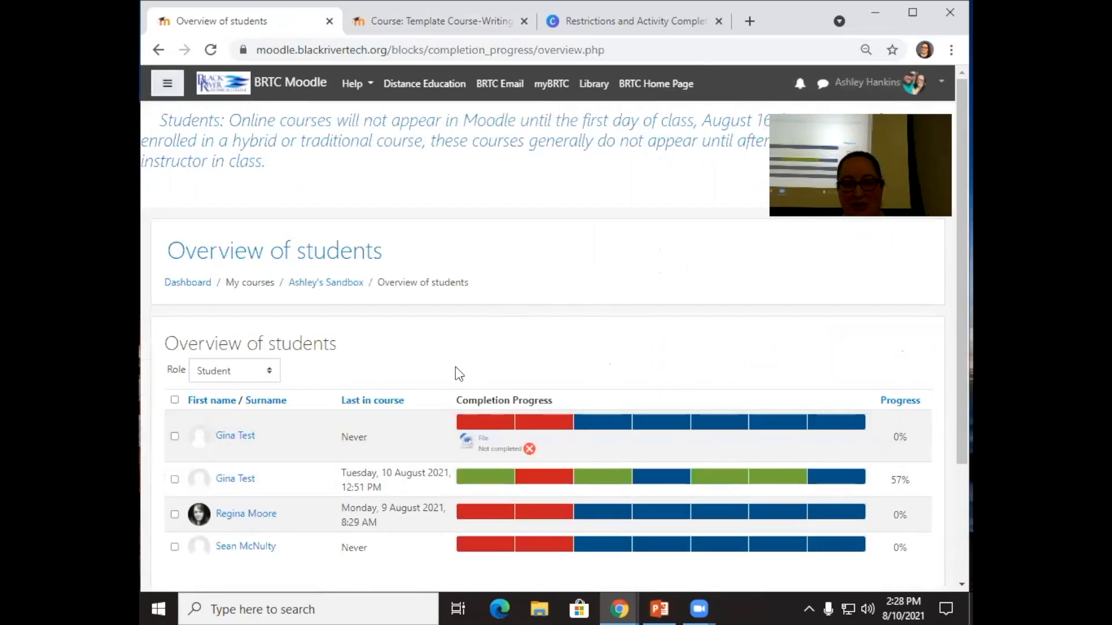
{"action": "scroll", "coordinate": [441, 365], "scroll_direction": "down", "scroll_amount": 3}
{"action": "mouse_move", "coordinate": [489, 354]}
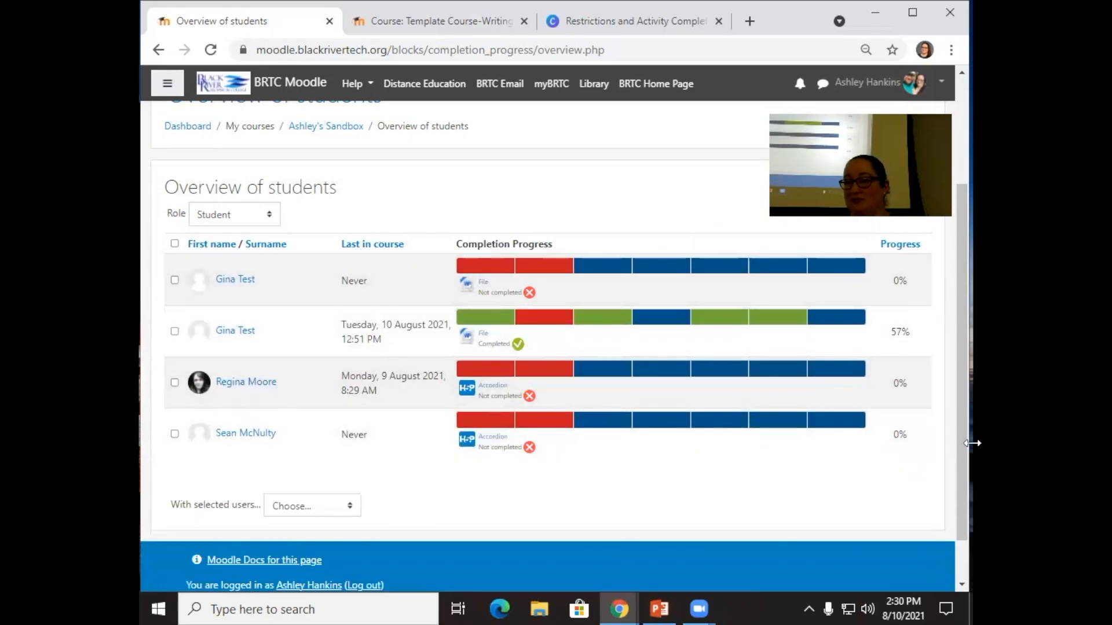
{"action": "scroll", "coordinate": [522, 336], "scroll_direction": "up", "scroll_amount": 3}
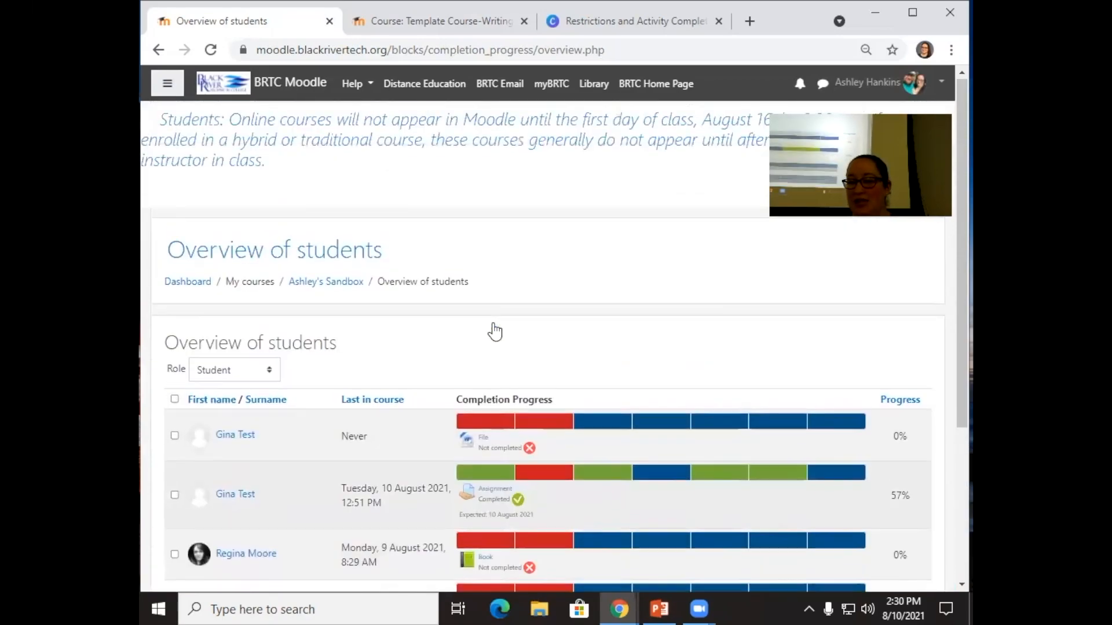
Step: Return to the sandbox course page and look over its Activities and Resources section and Completion Progress block
{"action": "left_click", "coordinate": [322, 284]}
{"action": "scroll", "coordinate": [500, 358], "scroll_direction": "down", "scroll_amount": 14}
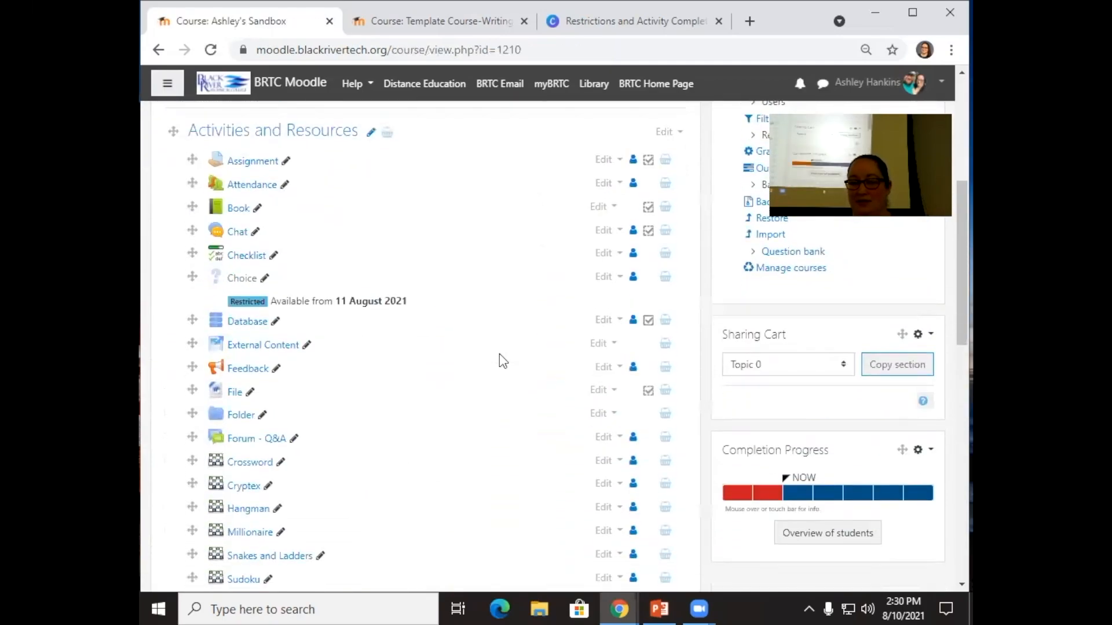
{"action": "scroll", "coordinate": [499, 356], "scroll_direction": "up", "scroll_amount": 12}
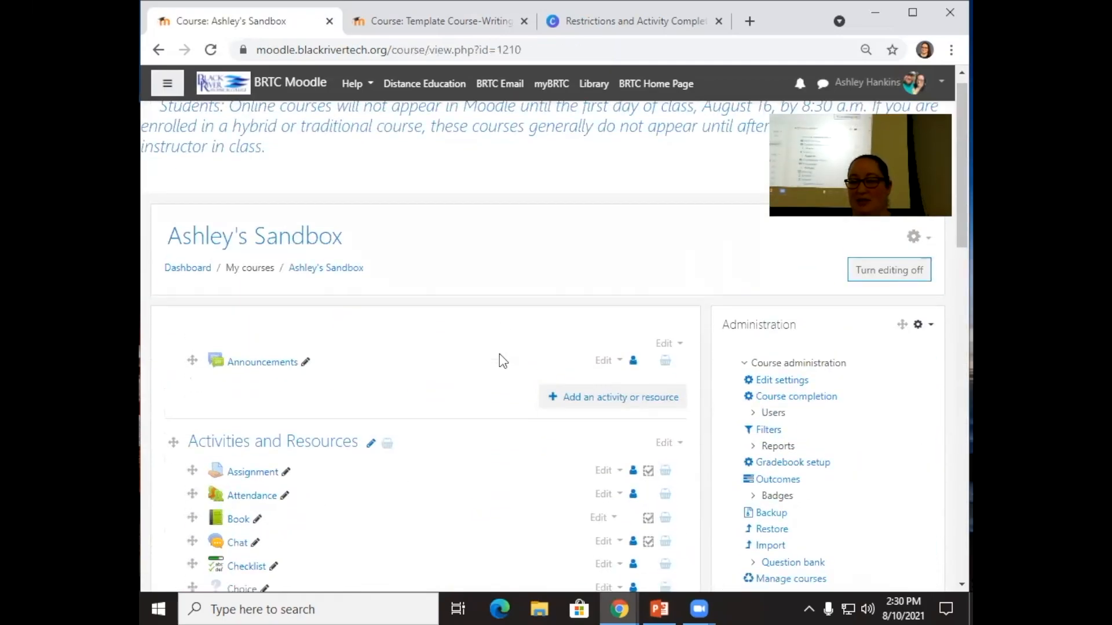
{"action": "scroll", "coordinate": [499, 357], "scroll_direction": "down", "scroll_amount": 7}
Step: Reopen the overview of students and compare the students' progress bars for the tracked Book, Quiz and Assignment
{"action": "left_click", "coordinate": [816, 456]}
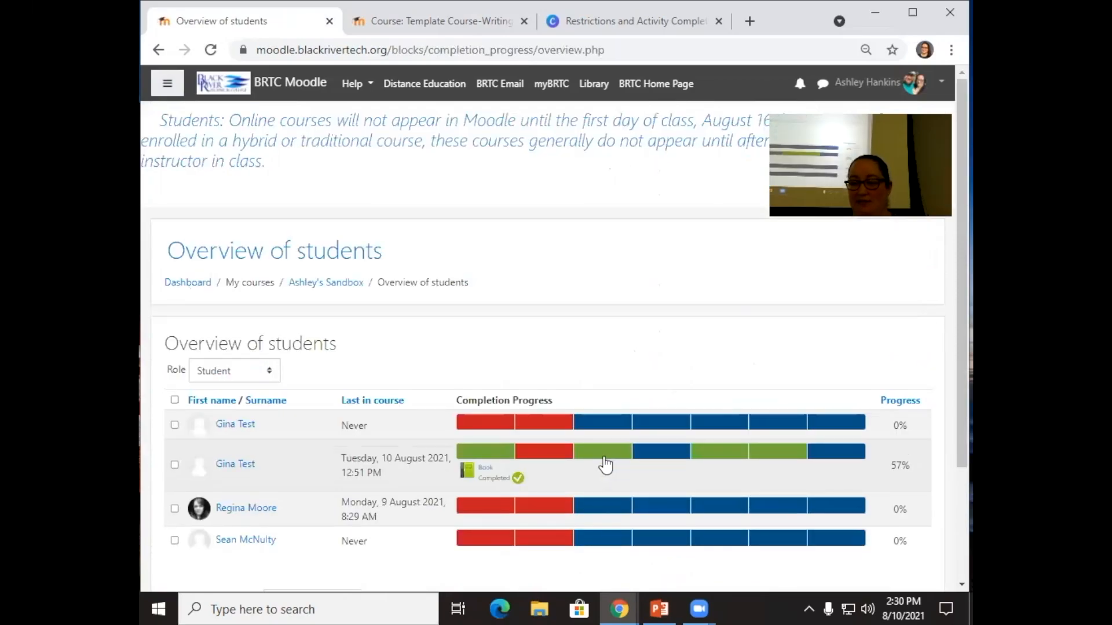
{"action": "scroll", "coordinate": [578, 287], "scroll_direction": "down", "scroll_amount": 3}
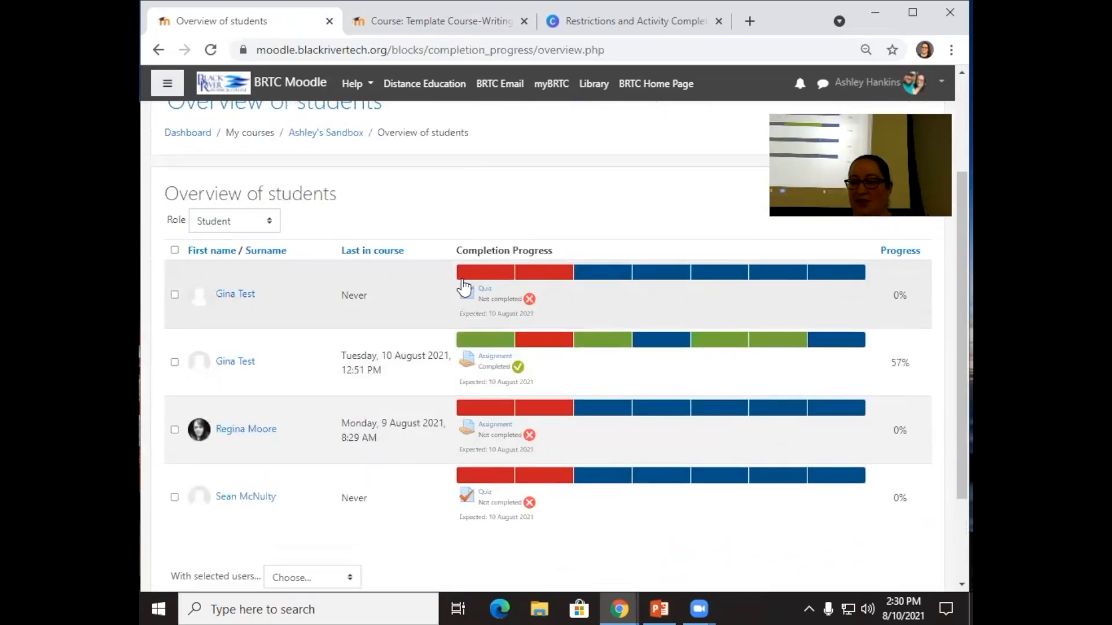
{"action": "scroll", "coordinate": [449, 511], "scroll_direction": "up", "scroll_amount": 3}
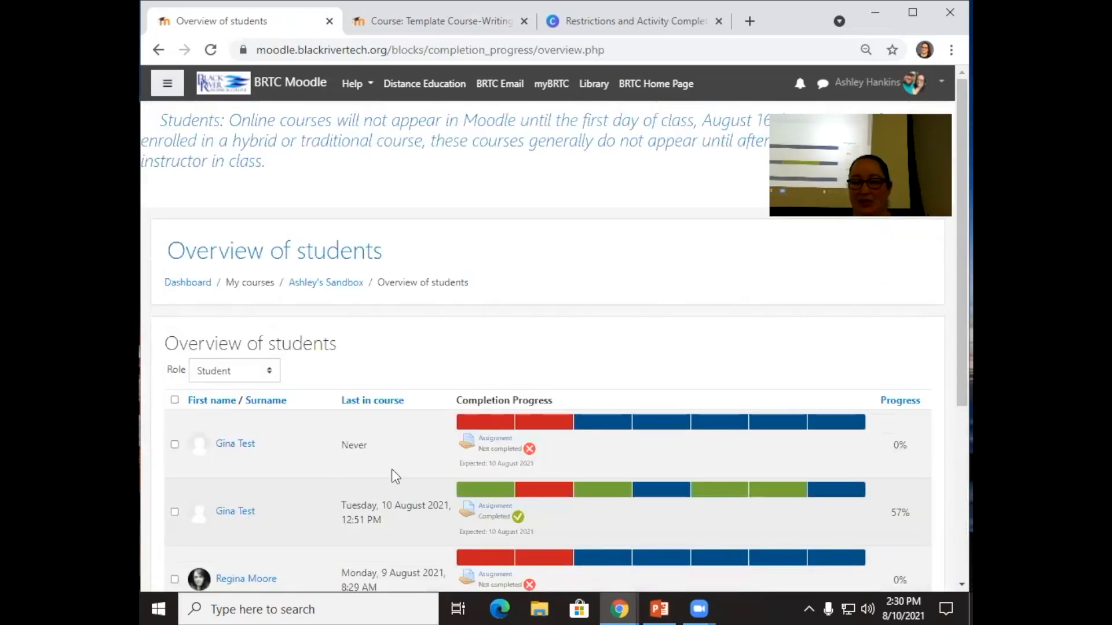
Step: Go back to the sandbox course and review which activities have completion tracking and appear in the Completion Progress bar
{"action": "left_click", "coordinate": [324, 284]}
{"action": "scroll", "coordinate": [621, 451], "scroll_direction": "down", "scroll_amount": 5}
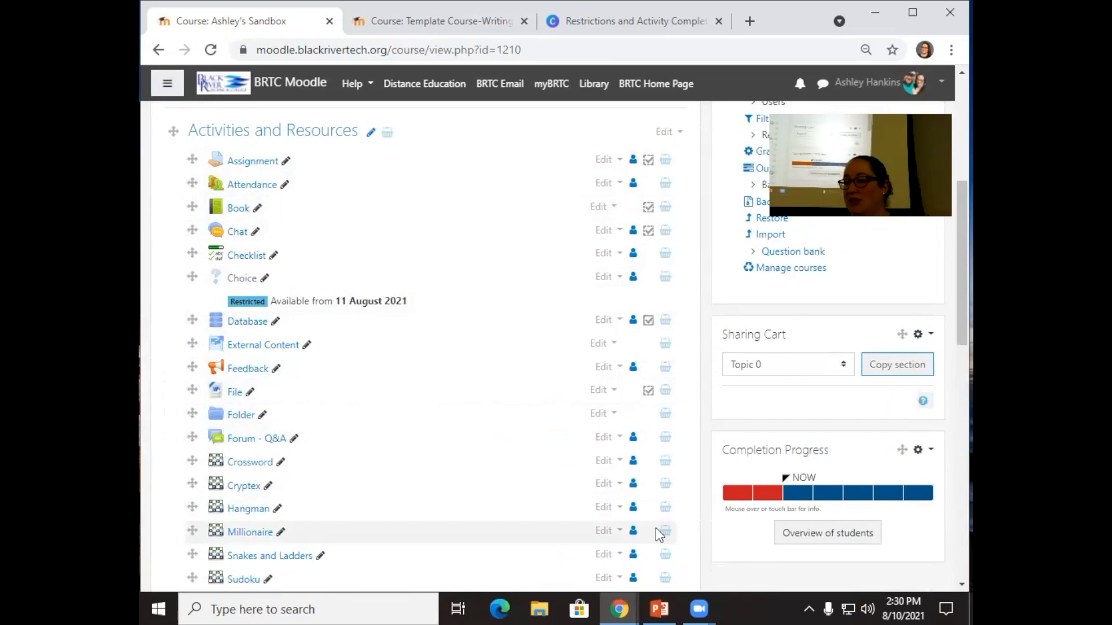
{"action": "scroll", "coordinate": [646, 531], "scroll_direction": "up", "scroll_amount": 1}
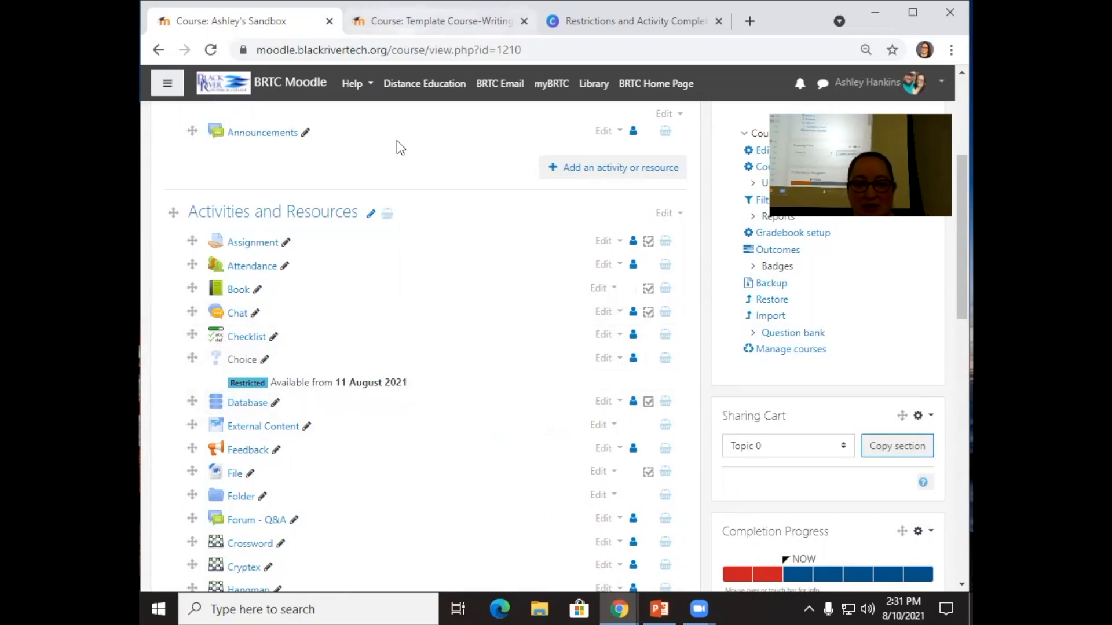
{"action": "scroll", "coordinate": [313, 442], "scroll_direction": "down", "scroll_amount": 5}
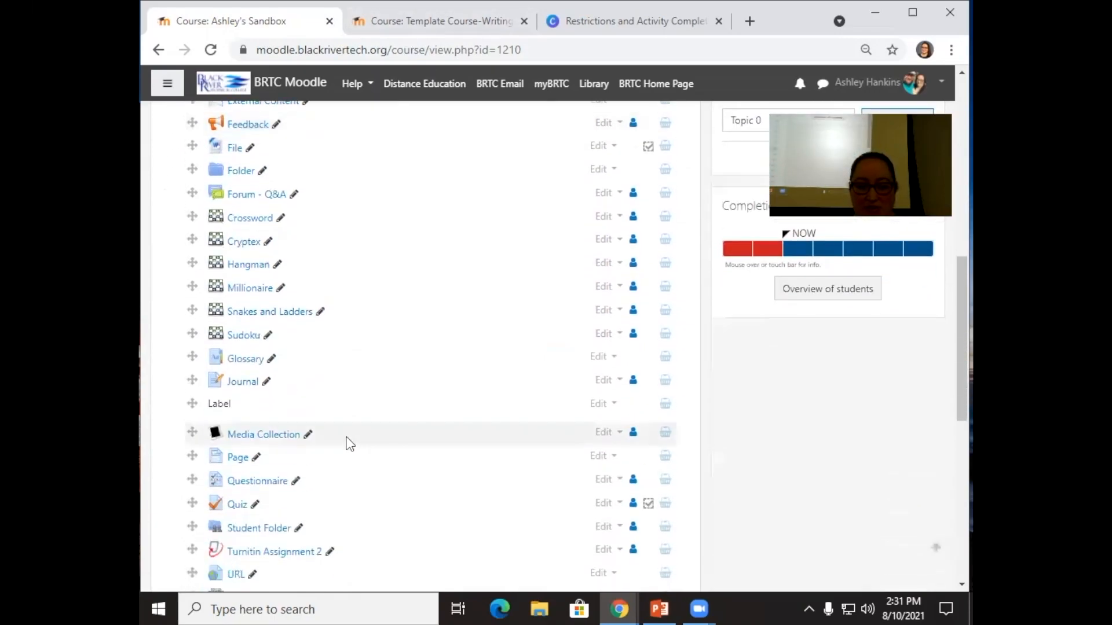
{"action": "scroll", "coordinate": [345, 436], "scroll_direction": "up", "scroll_amount": 5}
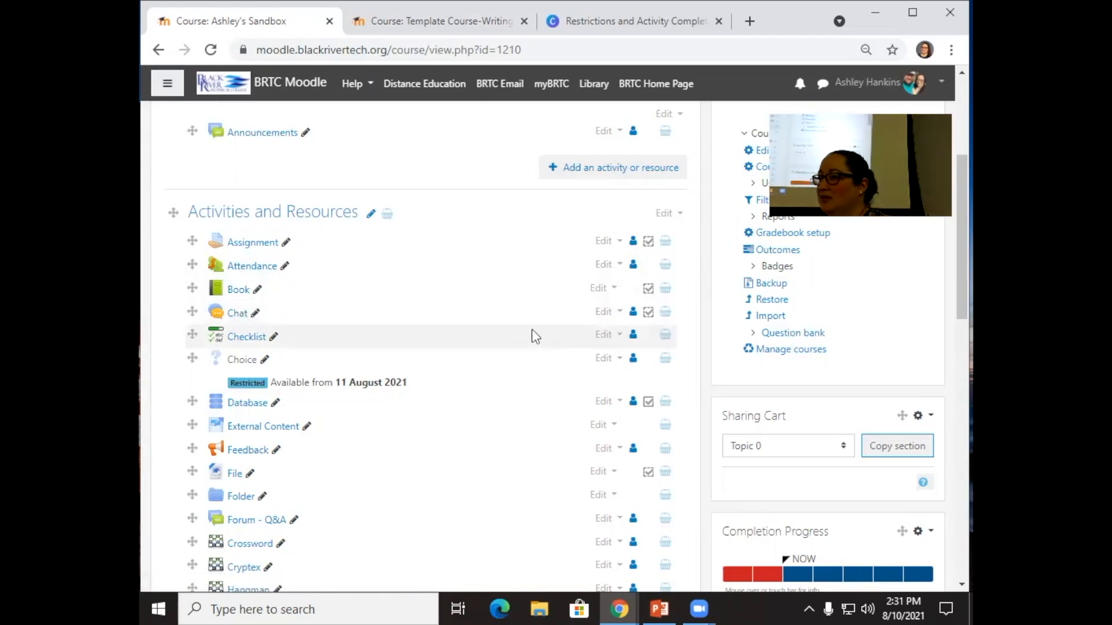
{"action": "scroll", "coordinate": [370, 394], "scroll_direction": "down", "scroll_amount": 2}
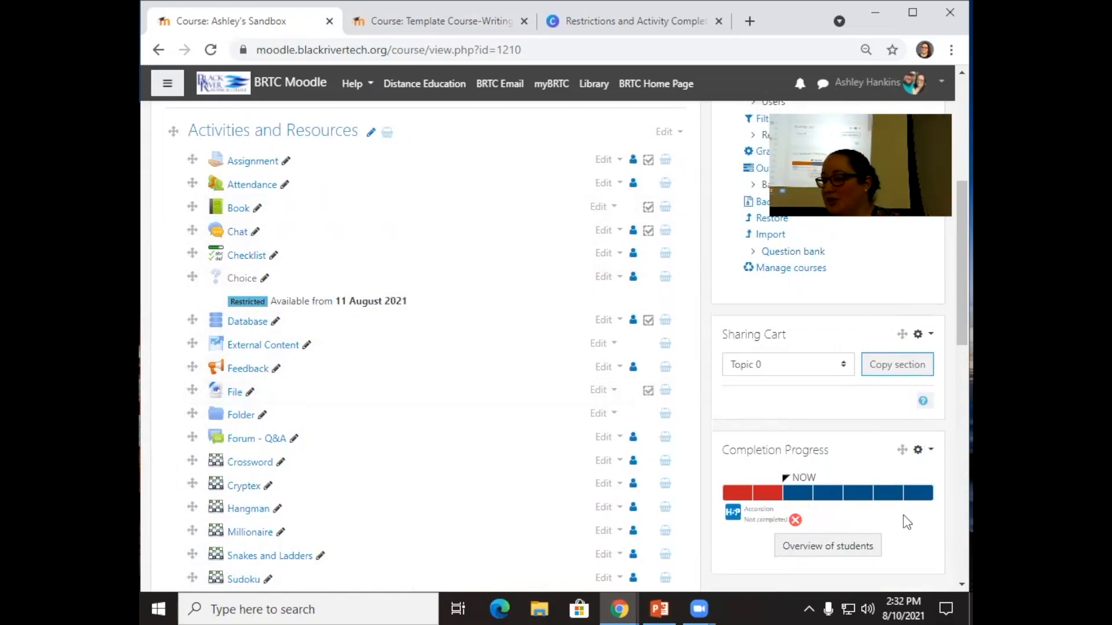
Step: Open the overview of students from the Completion Progress block and inspect each student's Database and File completion status
{"action": "left_click", "coordinate": [863, 544]}
{"action": "scroll", "coordinate": [420, 325], "scroll_direction": "down", "scroll_amount": 3}
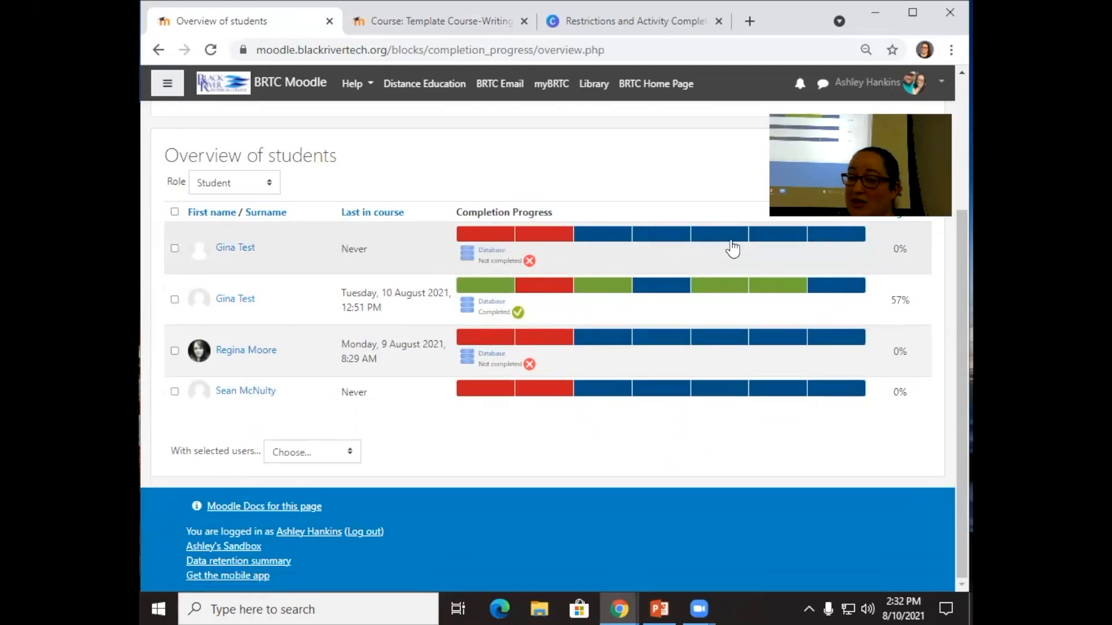
{"action": "left_click", "coordinate": [664, 248]}
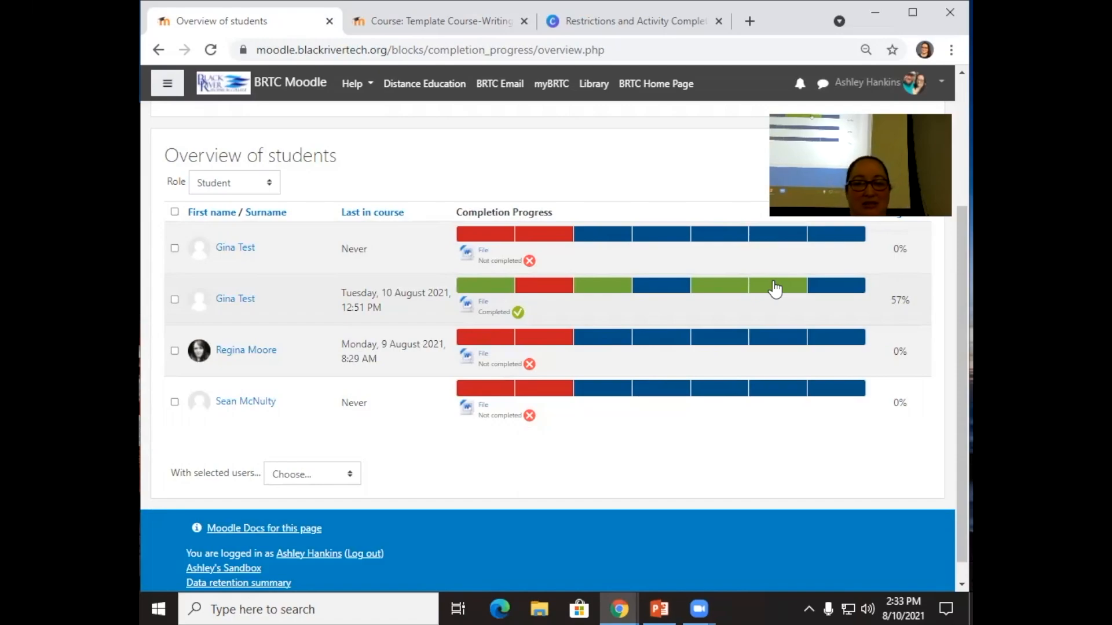
Step: Switch to the Canva presentation and view slides 4 to 6 on activity completion, completion tracking and the completion options
{"action": "left_click", "coordinate": [616, 29]}
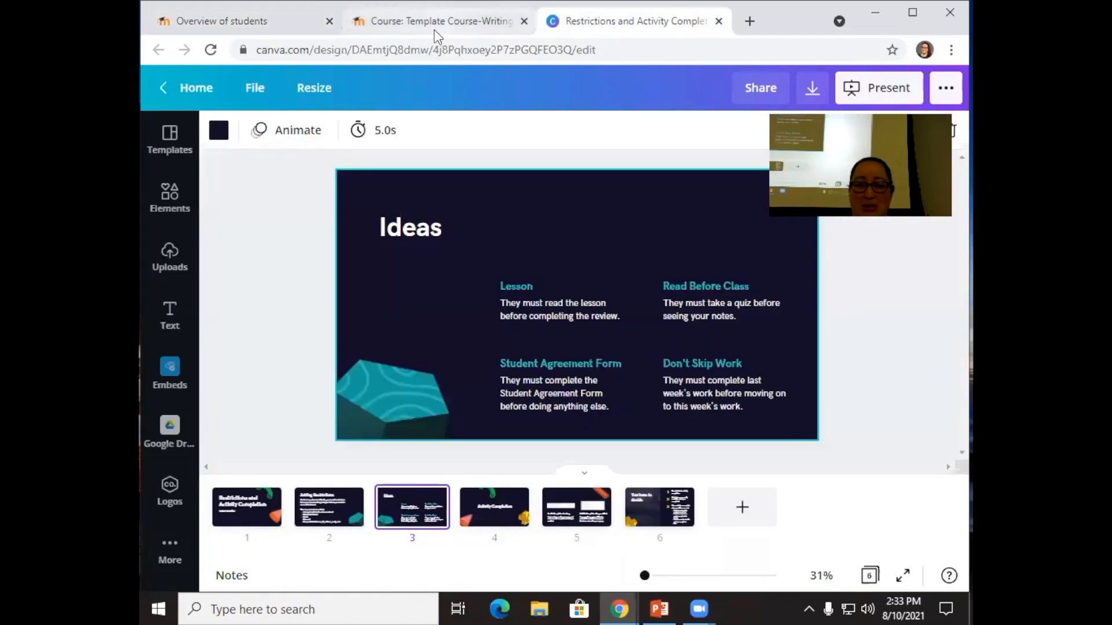
{"action": "left_click", "coordinate": [502, 514]}
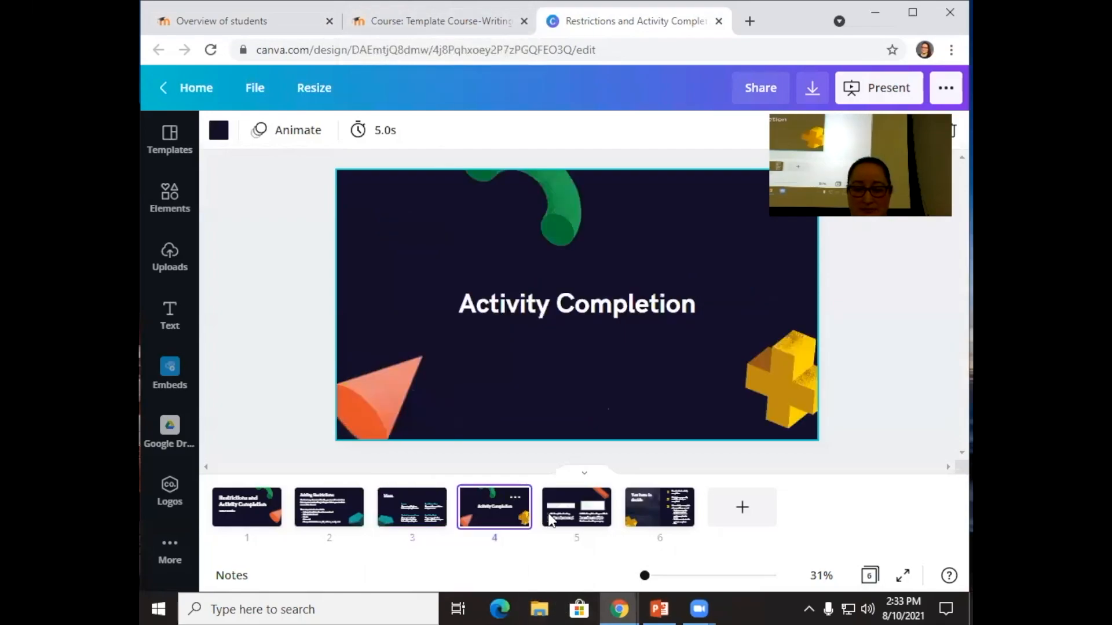
{"action": "left_click", "coordinate": [582, 521]}
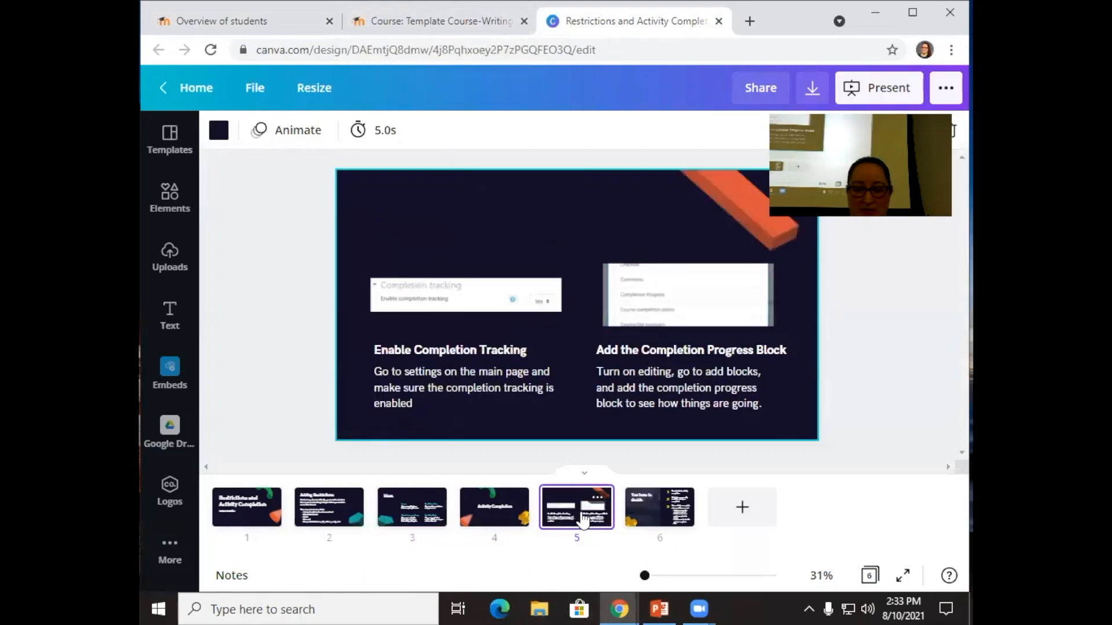
{"action": "left_click", "coordinate": [653, 525]}
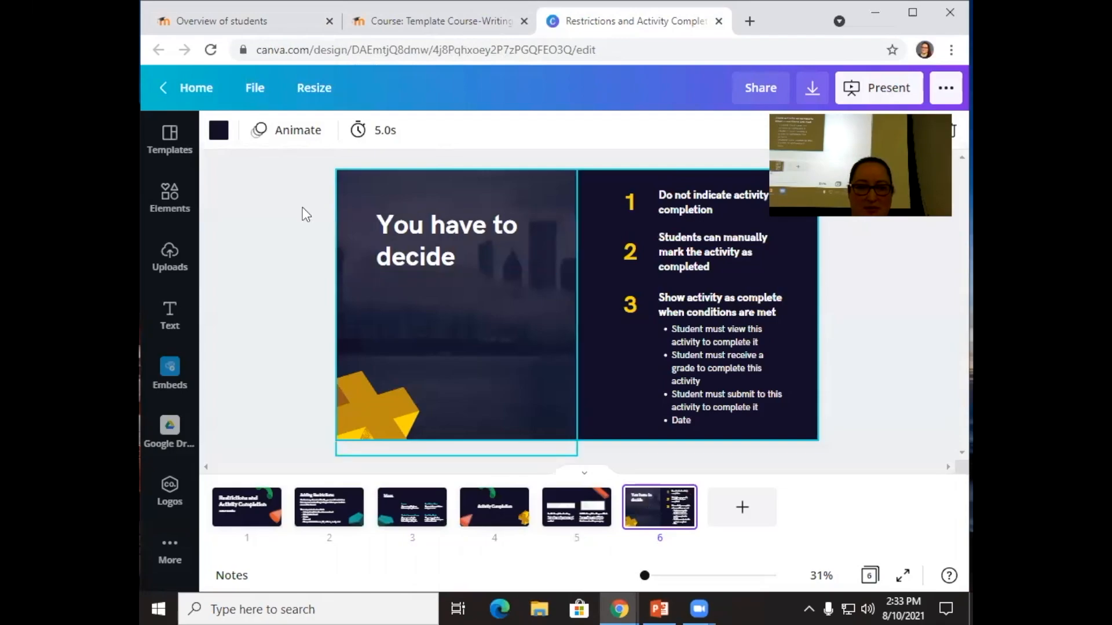
Step: Switch back to the Moodle overview of students and return to the sandbox course's activity list
{"action": "left_click", "coordinate": [369, 23]}
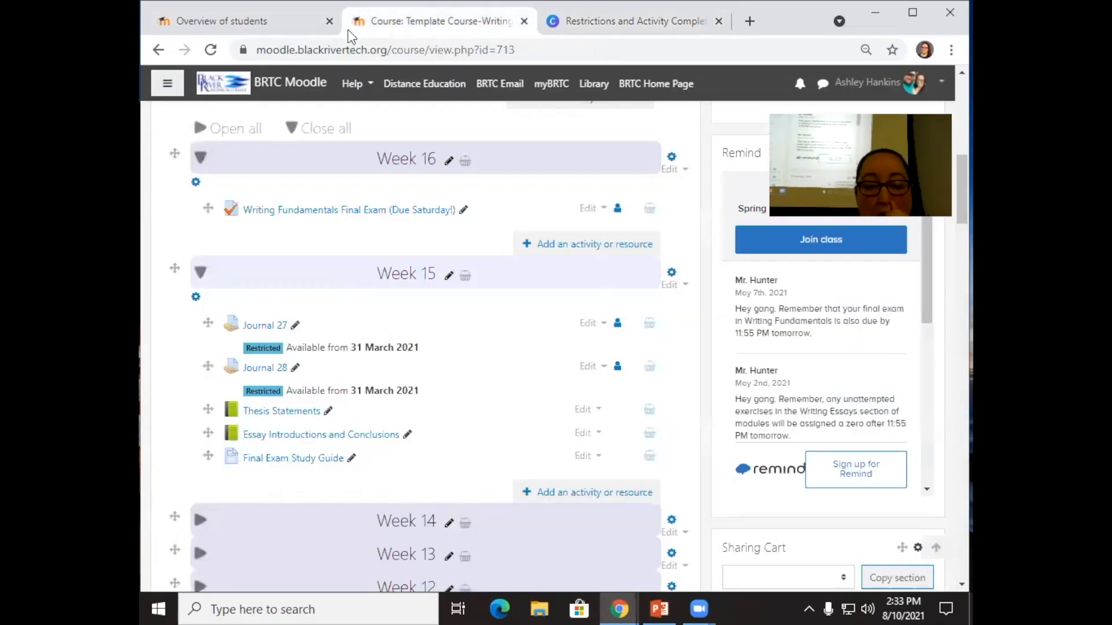
{"action": "left_click", "coordinate": [238, 27]}
{"action": "scroll", "coordinate": [489, 306], "scroll_direction": "up", "scroll_amount": 4}
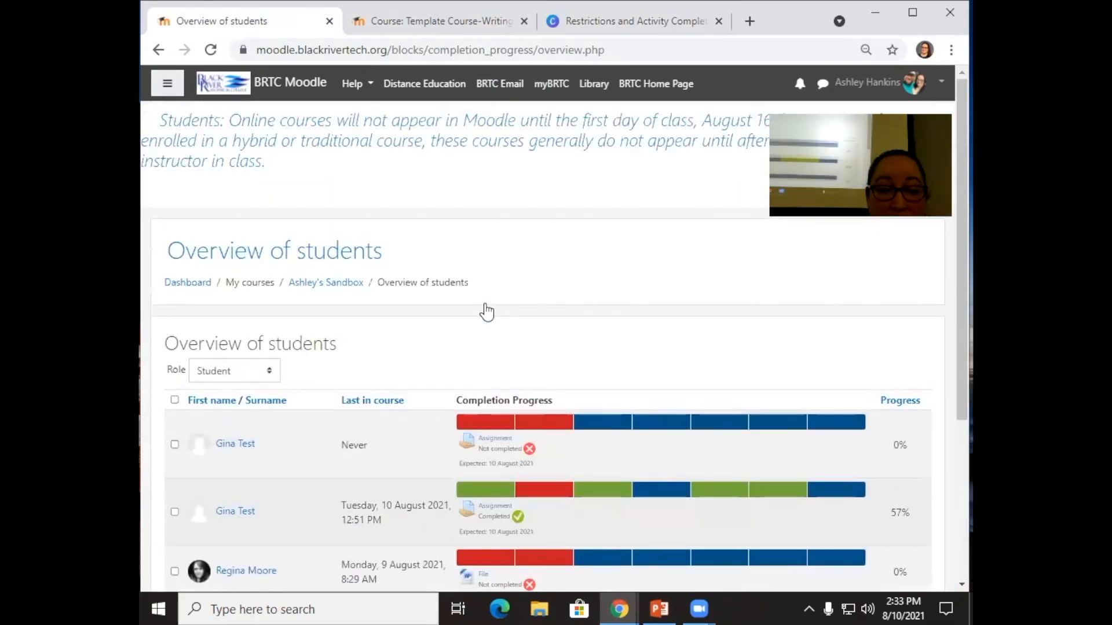
{"action": "left_click", "coordinate": [319, 284]}
{"action": "scroll", "coordinate": [447, 322], "scroll_direction": "down", "scroll_amount": 4}
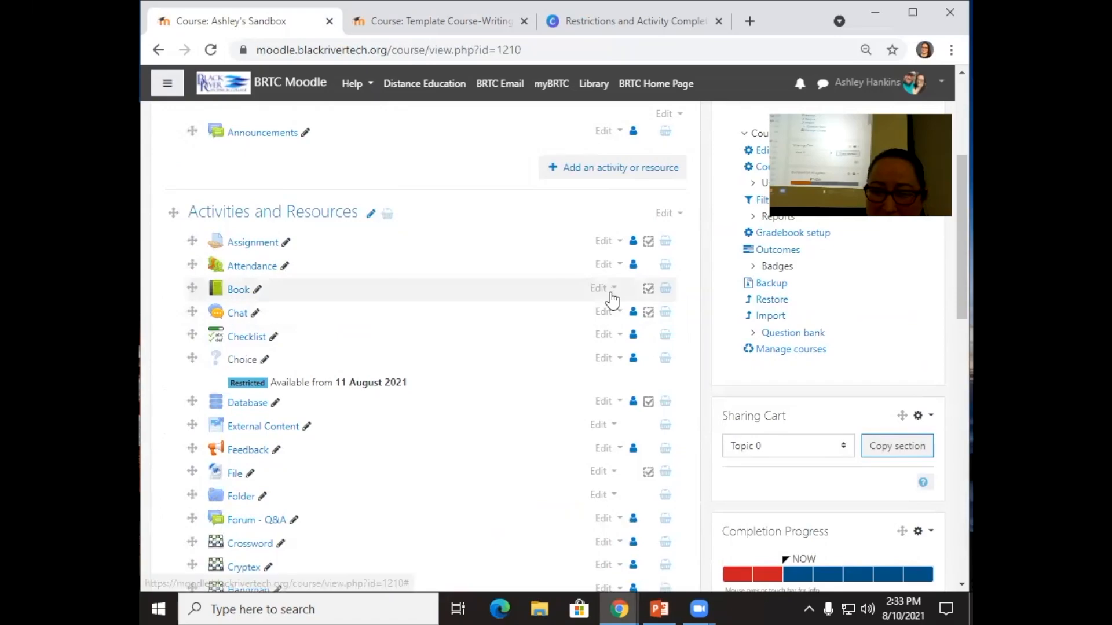
Step: Open the Book's settings and add a restriction set to its access restrictions
{"action": "left_click", "coordinate": [603, 289]}
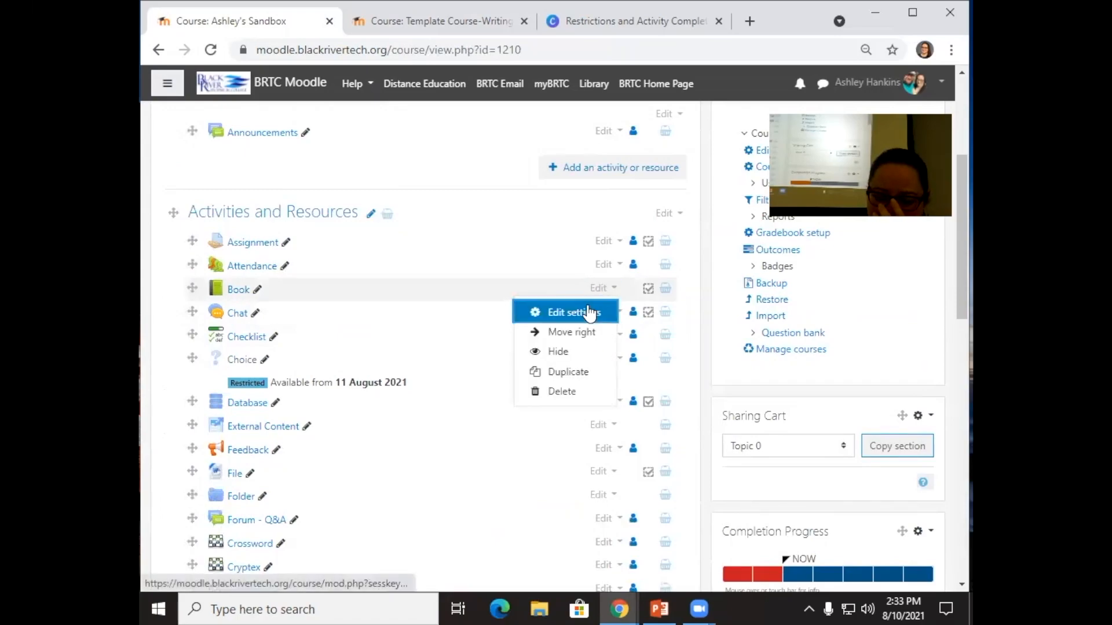
{"action": "left_click", "coordinate": [588, 307]}
{"action": "scroll", "coordinate": [568, 305], "scroll_direction": "down", "scroll_amount": 8}
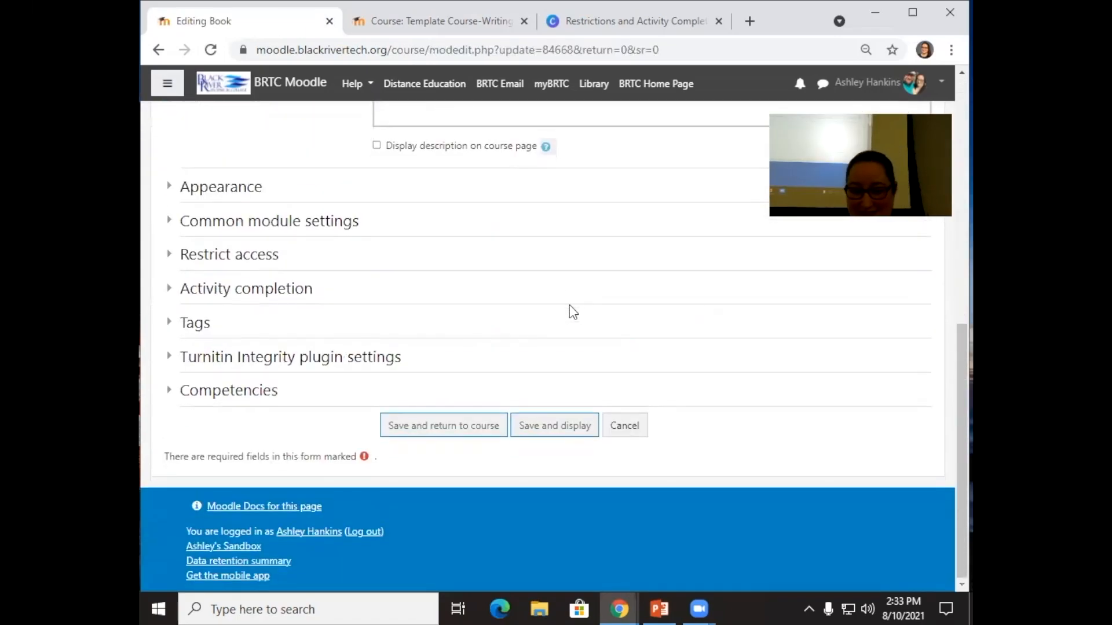
{"action": "left_click", "coordinate": [250, 255]}
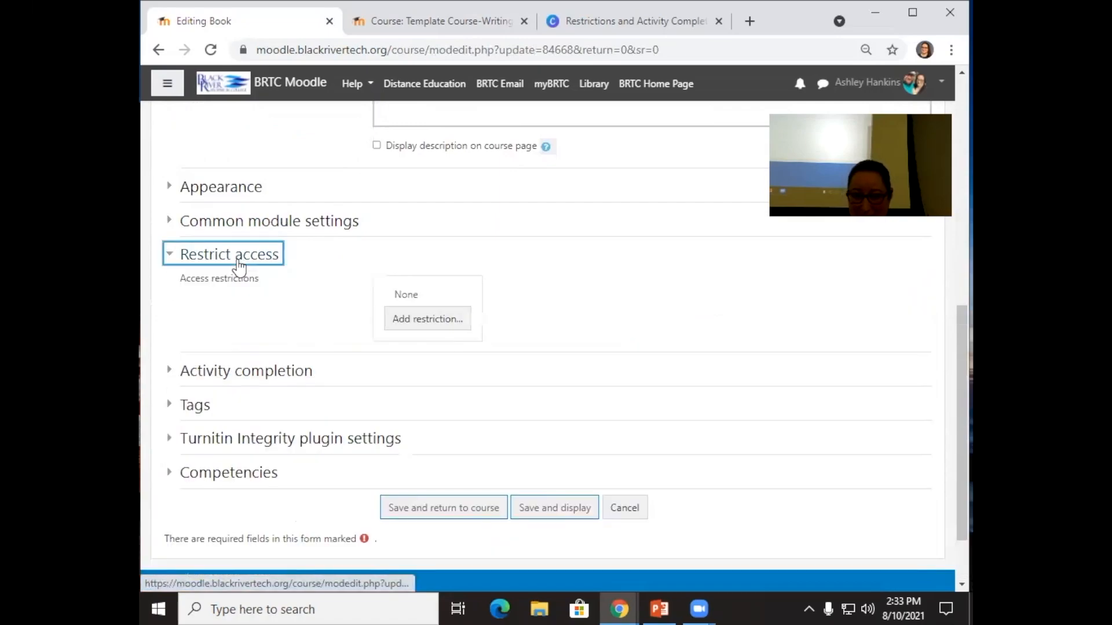
{"action": "left_click", "coordinate": [398, 319]}
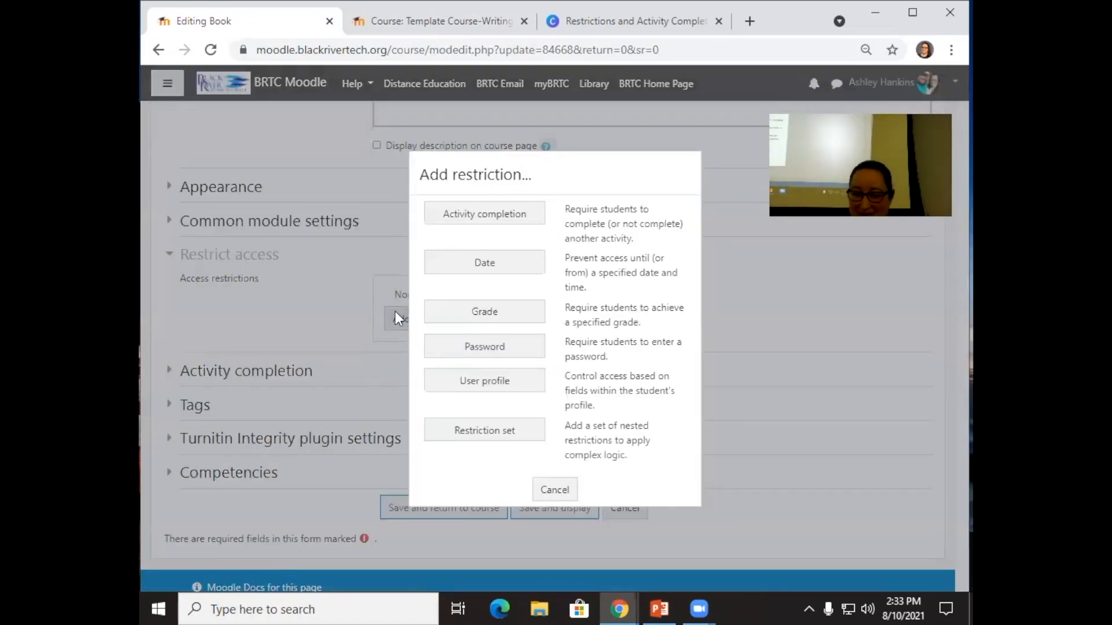
{"action": "left_click", "coordinate": [516, 434]}
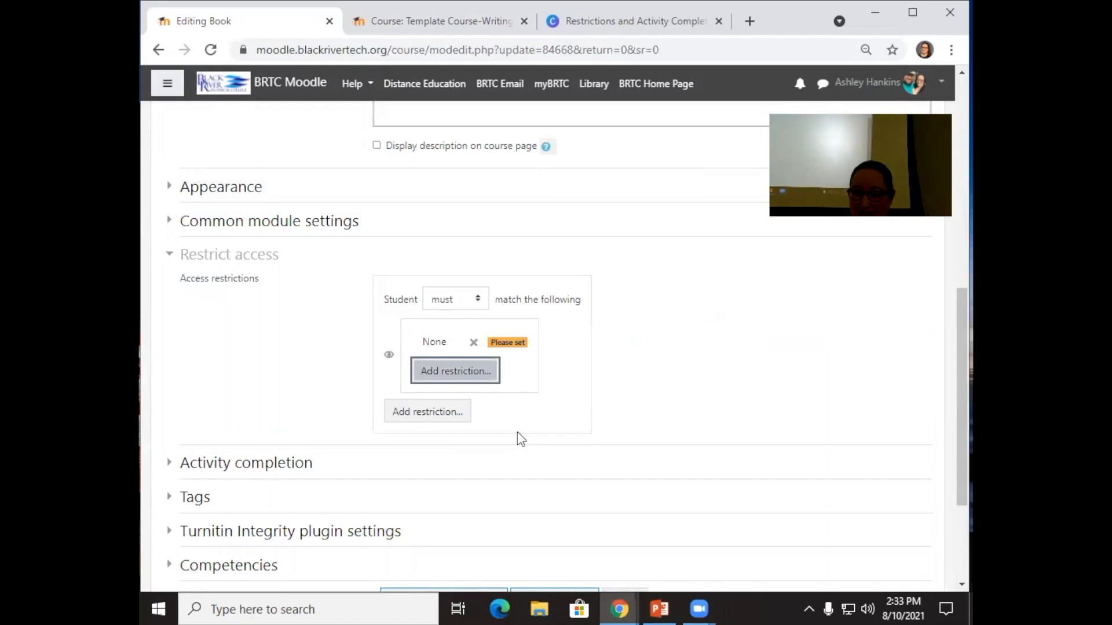
Step: Add a date condition from 10 August 2021 and a user profile condition on the Phone field to the restriction set
{"action": "left_click", "coordinate": [481, 374]}
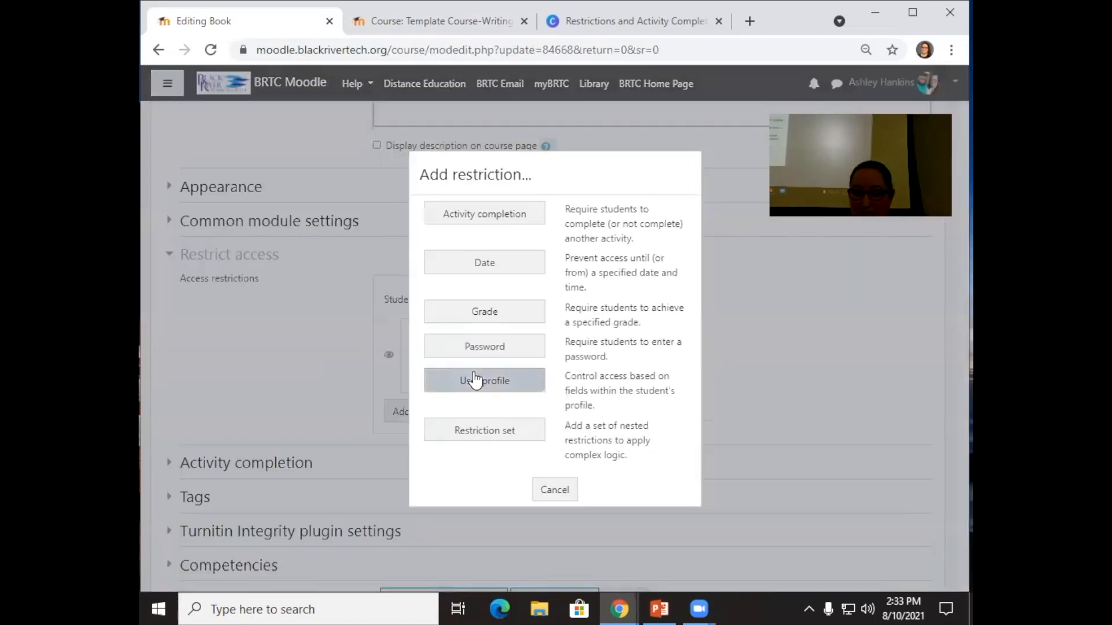
{"action": "left_click", "coordinate": [491, 272]}
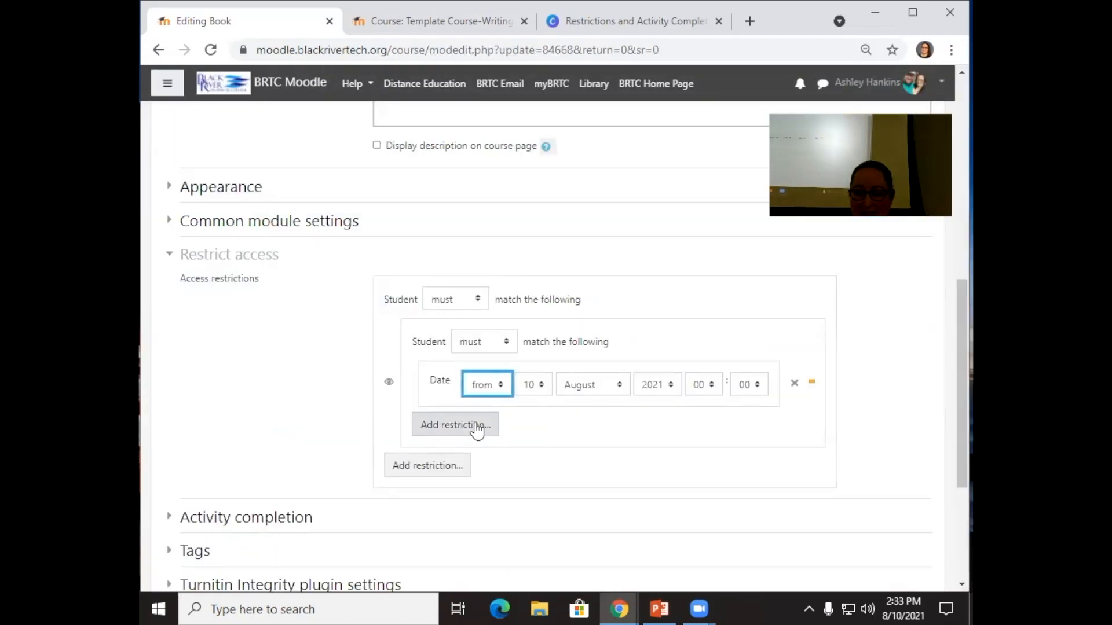
{"action": "left_click", "coordinate": [453, 425]}
{"action": "left_click", "coordinate": [499, 380]}
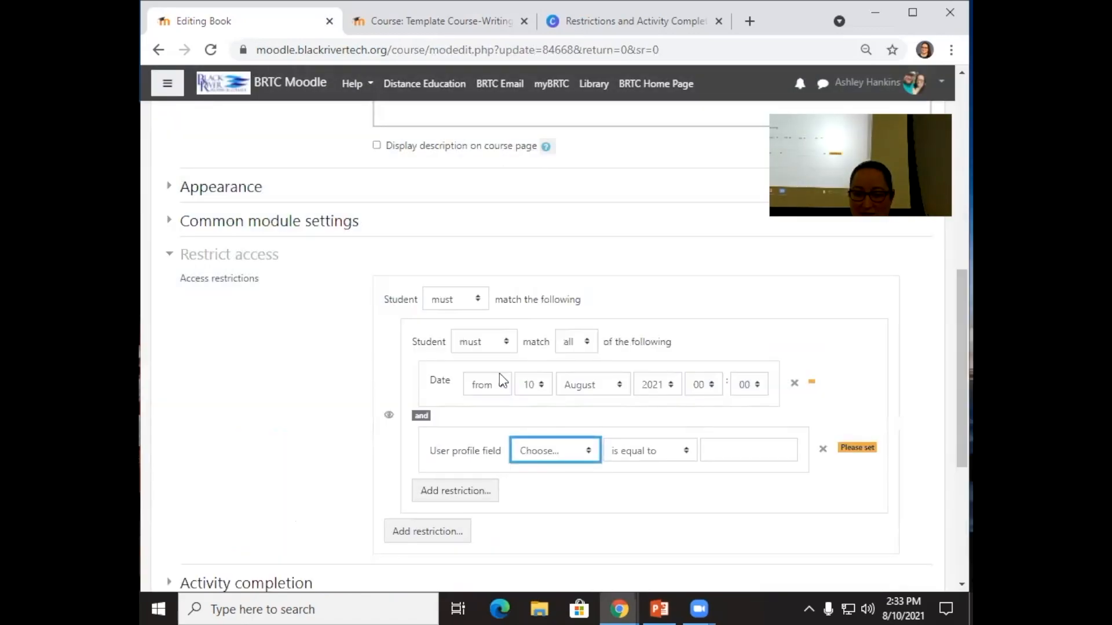
{"action": "left_click", "coordinate": [545, 451]}
{"action": "left_click", "coordinate": [550, 375]}
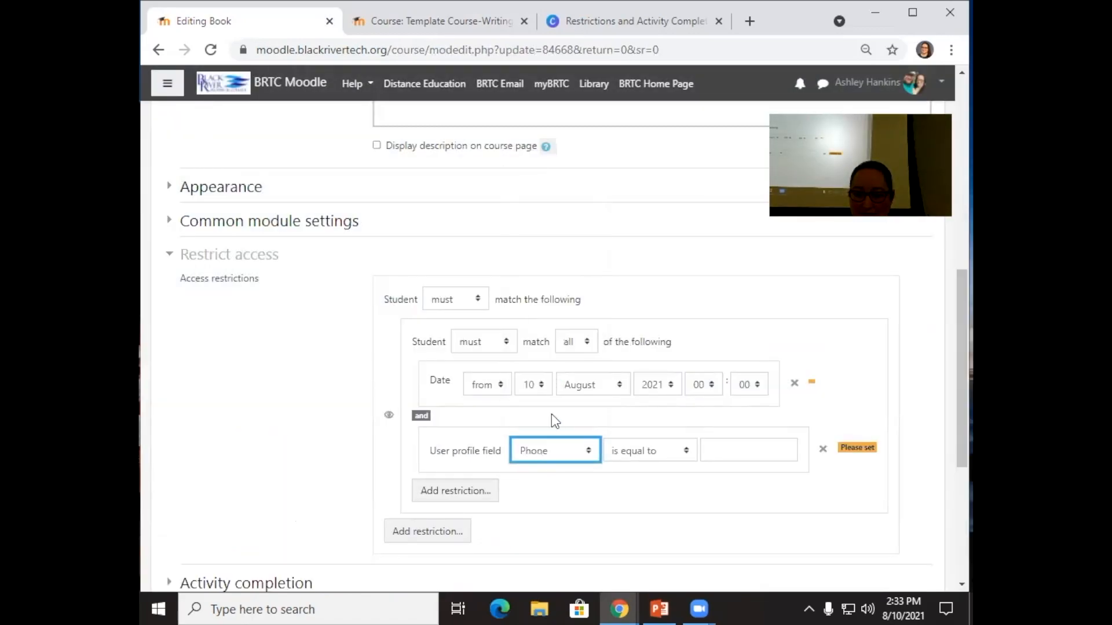
Step: Add a grade condition to the restriction set requiring a Course total of at least 90%
{"action": "left_click", "coordinate": [490, 493]}
{"action": "left_click", "coordinate": [514, 314]}
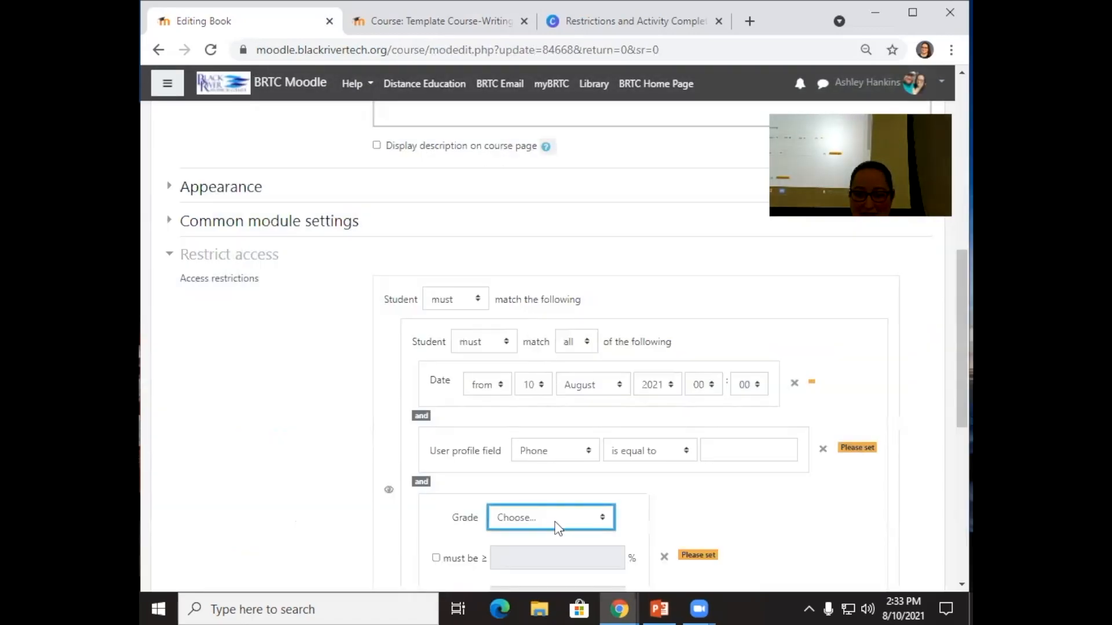
{"action": "left_click", "coordinate": [556, 521]}
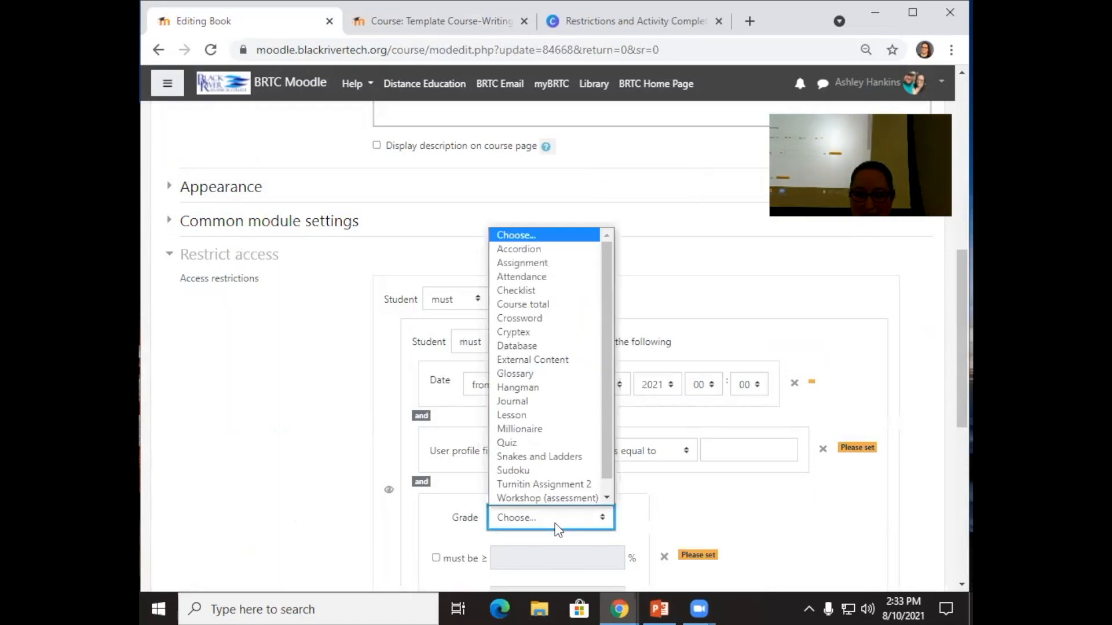
{"action": "left_click", "coordinate": [557, 304]}
{"action": "scroll", "coordinate": [531, 460], "scroll_direction": "down", "scroll_amount": 3}
{"action": "left_click", "coordinate": [435, 395]}
{"action": "left_click", "coordinate": [517, 396]}
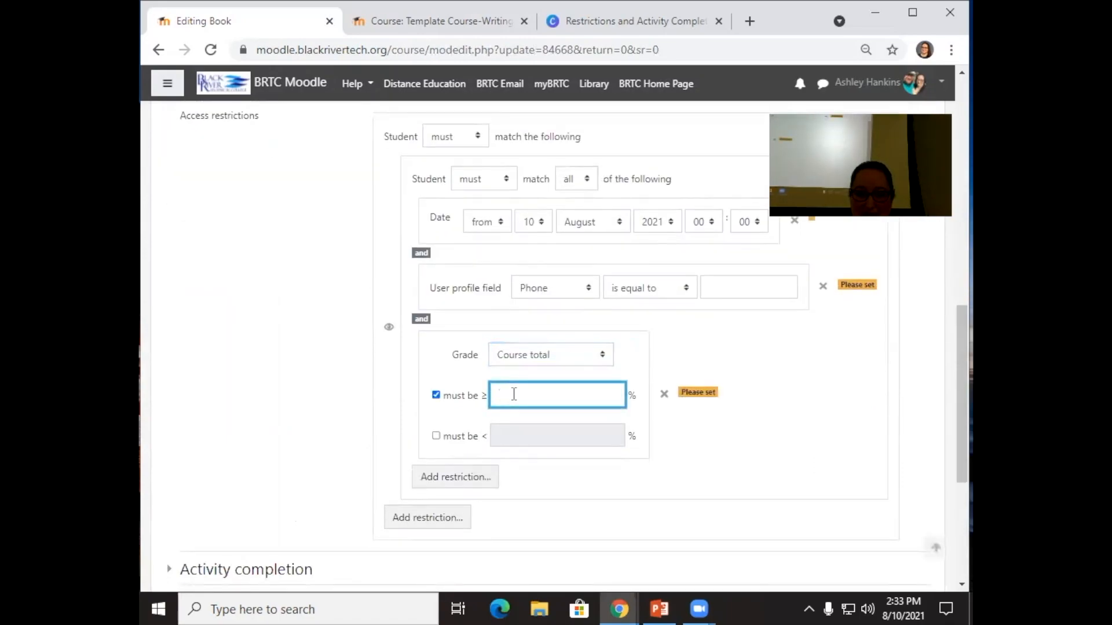
{"action": "type", "text": "90"}
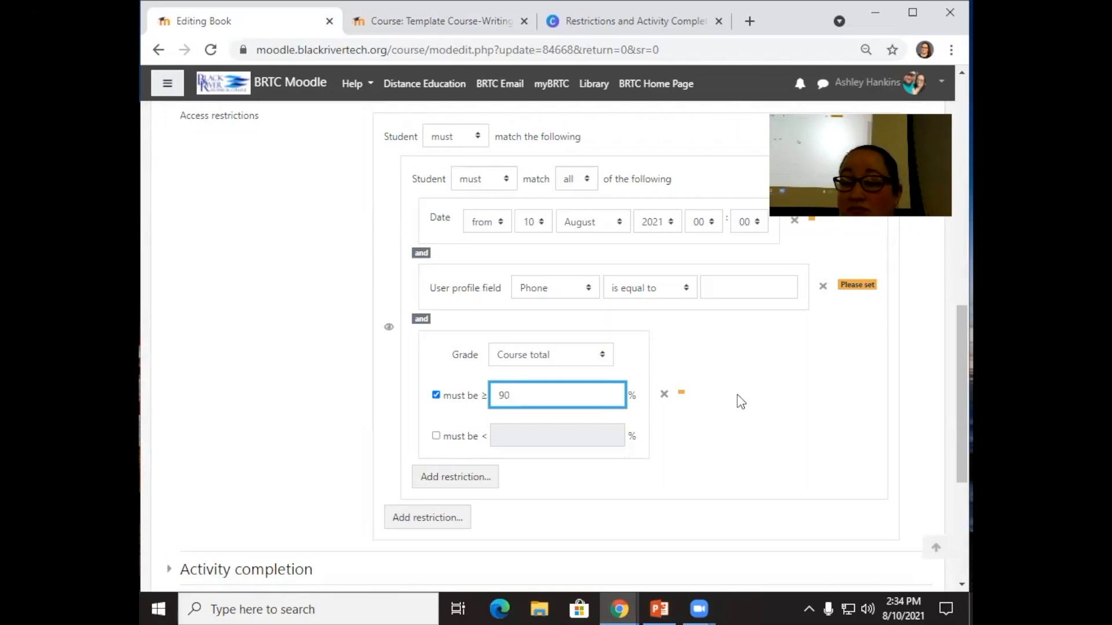
Step: Change the outer access rule so that the student must not match the restriction set
{"action": "left_click", "coordinate": [470, 137]}
{"action": "left_click", "coordinate": [584, 139]}
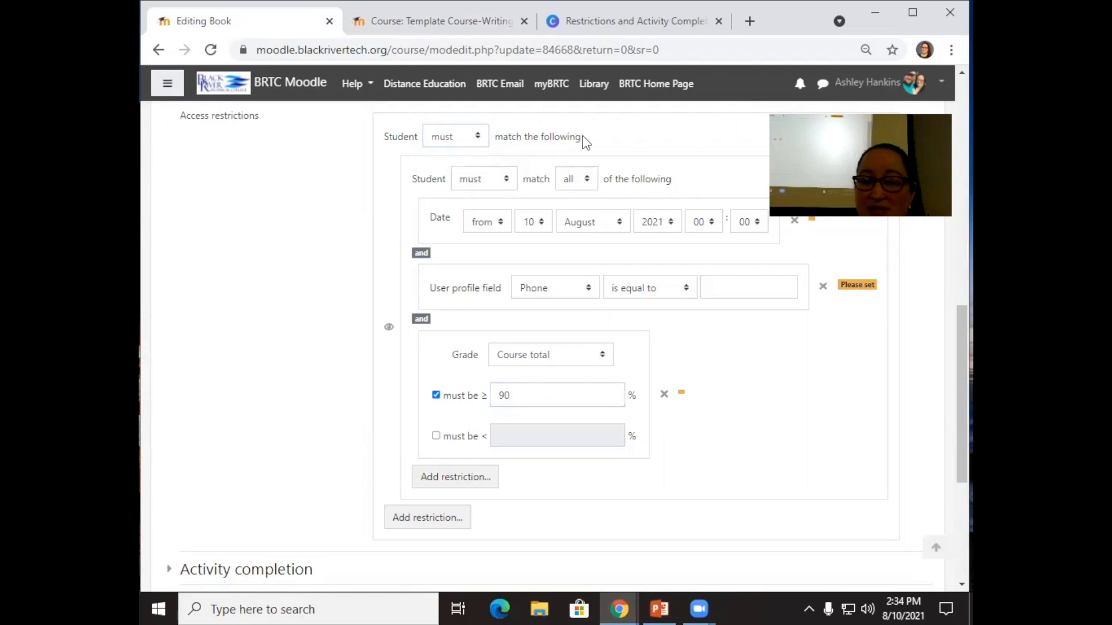
{"action": "left_click", "coordinate": [482, 137]}
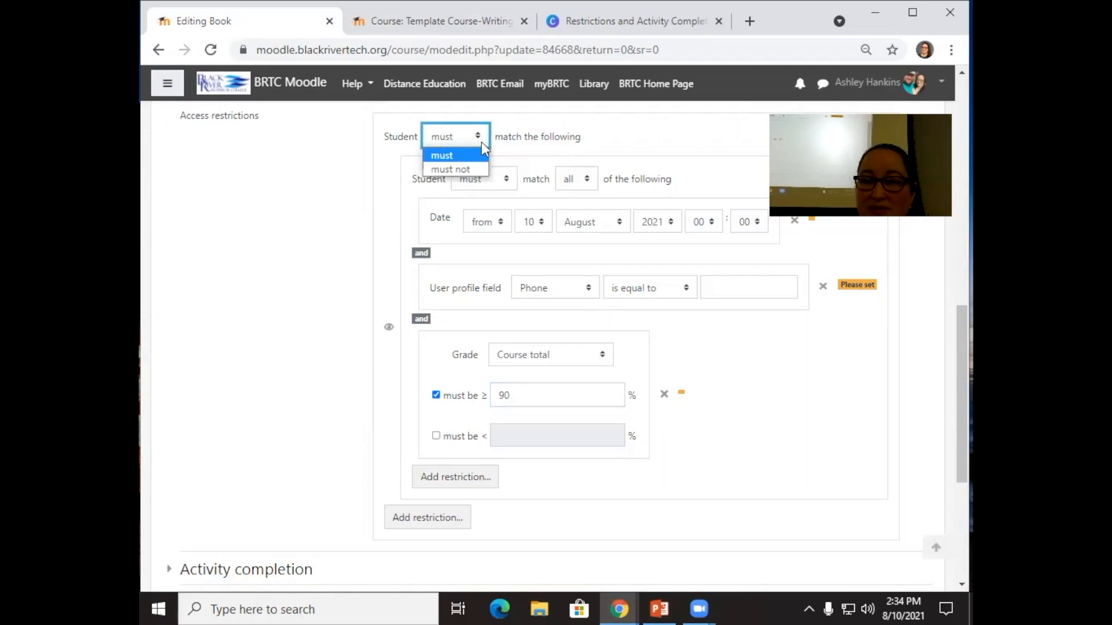
{"action": "left_click", "coordinate": [455, 169]}
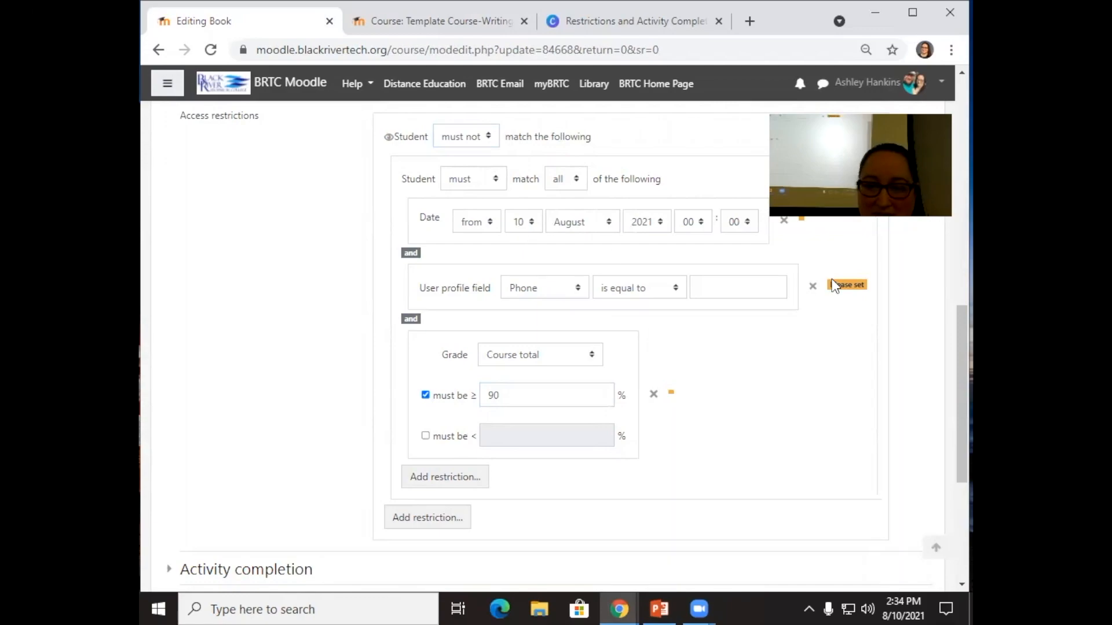
Step: Remove the user profile, grade and date conditions from the nested restriction set
{"action": "left_click", "coordinate": [812, 286]}
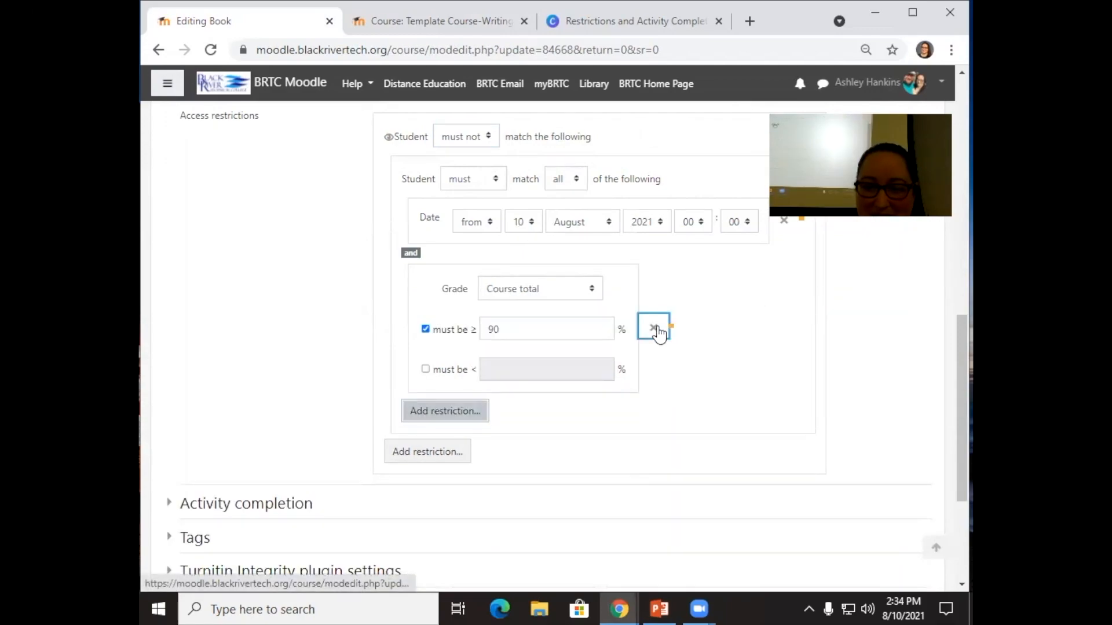
{"action": "left_click", "coordinate": [653, 328]}
{"action": "left_click", "coordinate": [785, 221]}
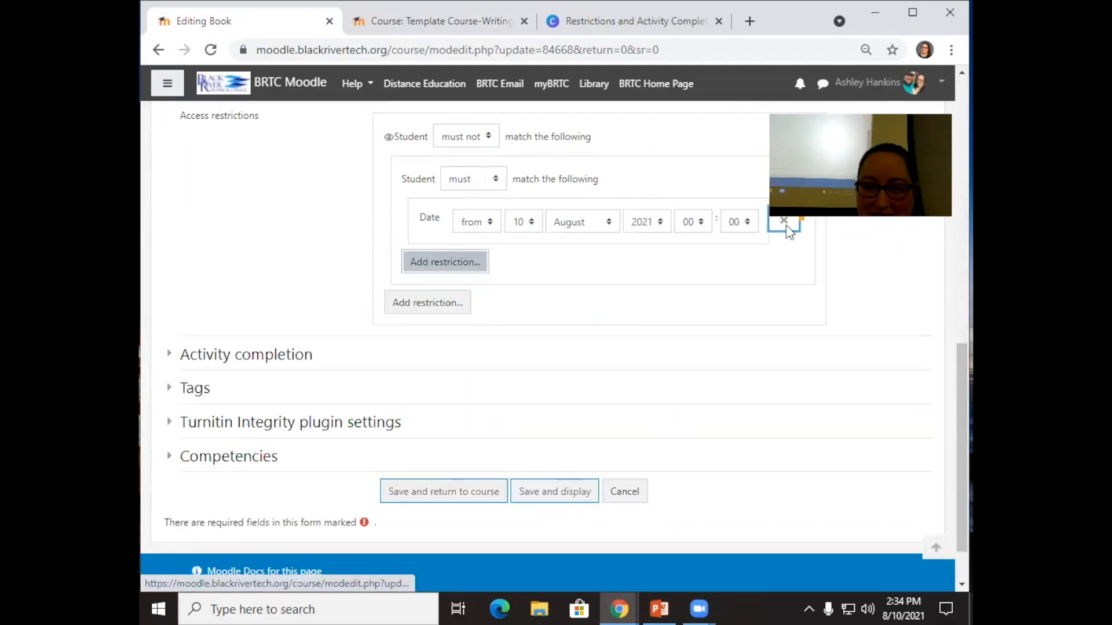
Step: Add a user profile condition to the restriction set where First name is equal to a student's first name
{"action": "left_click", "coordinate": [442, 209]}
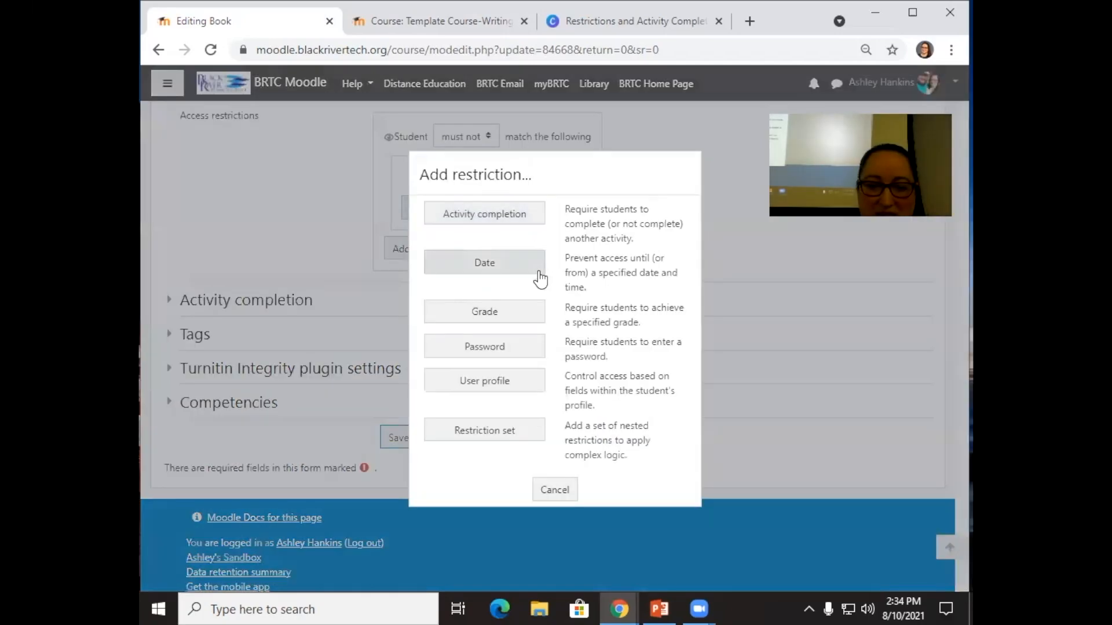
{"action": "left_click", "coordinate": [502, 384]}
{"action": "left_click", "coordinate": [542, 221]}
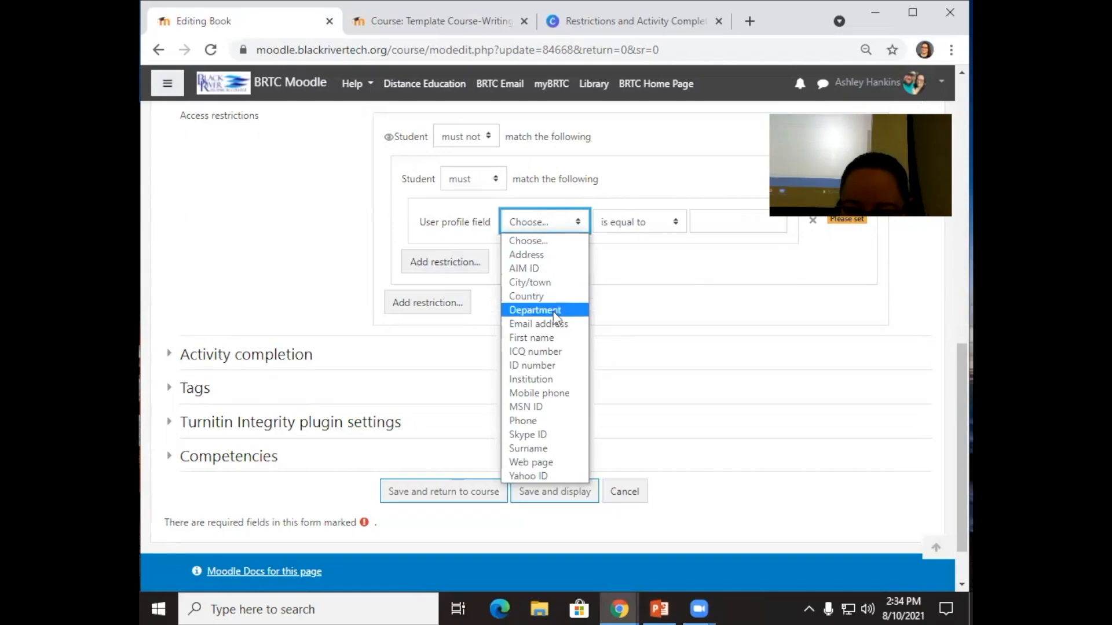
{"action": "left_click", "coordinate": [541, 337]}
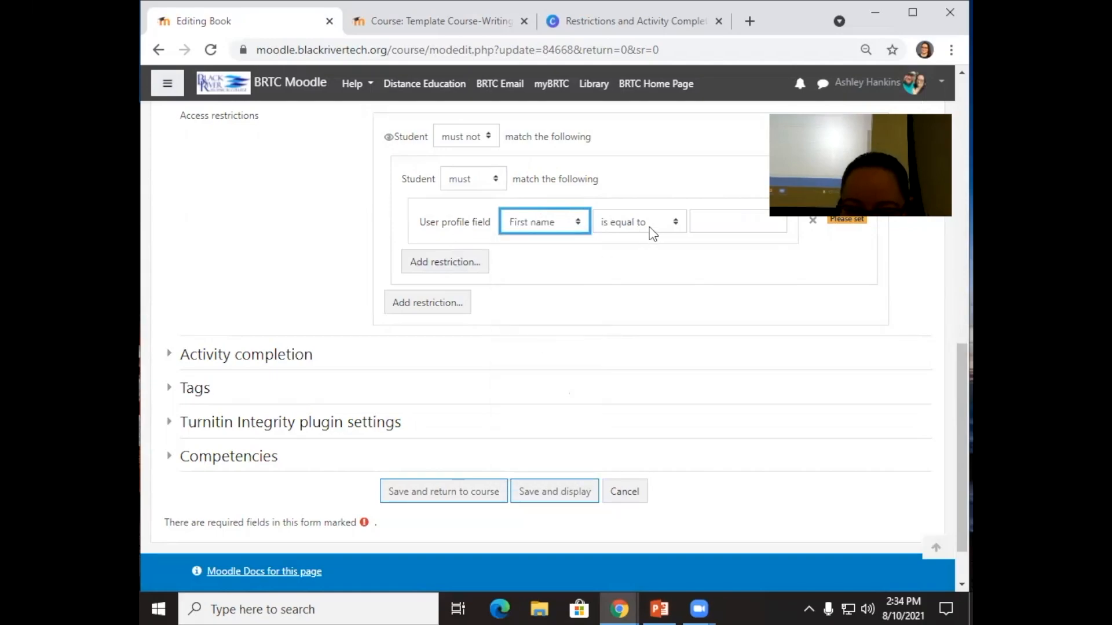
{"action": "left_click", "coordinate": [702, 224]}
{"action": "type", "text": "Joey"}
{"action": "left_click", "coordinate": [607, 316]}
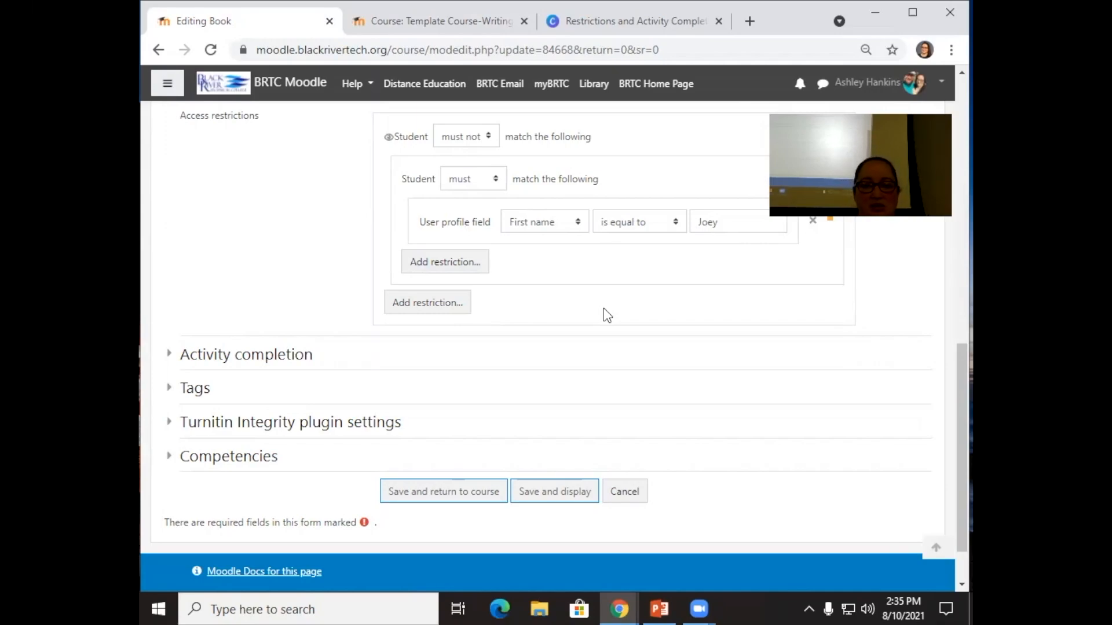
Step: Leave the Book settings without saving and return to the sandbox course page
{"action": "scroll", "coordinate": [604, 310], "scroll_direction": "up", "scroll_amount": 4}
{"action": "scroll", "coordinate": [604, 316], "scroll_direction": "up", "scroll_amount": 7}
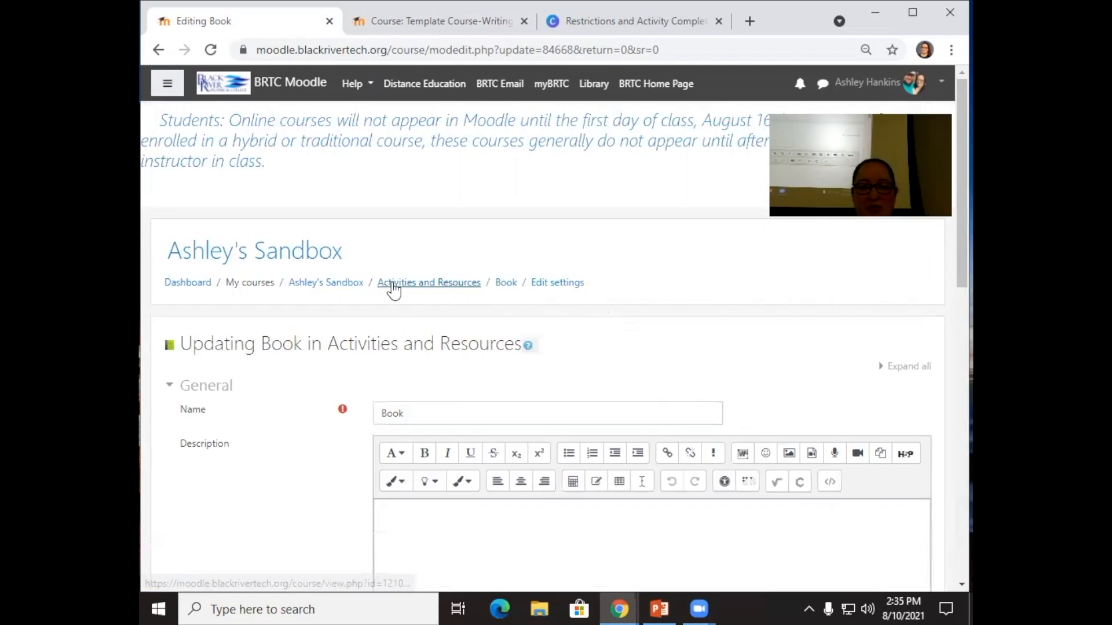
{"action": "left_click", "coordinate": [333, 288]}
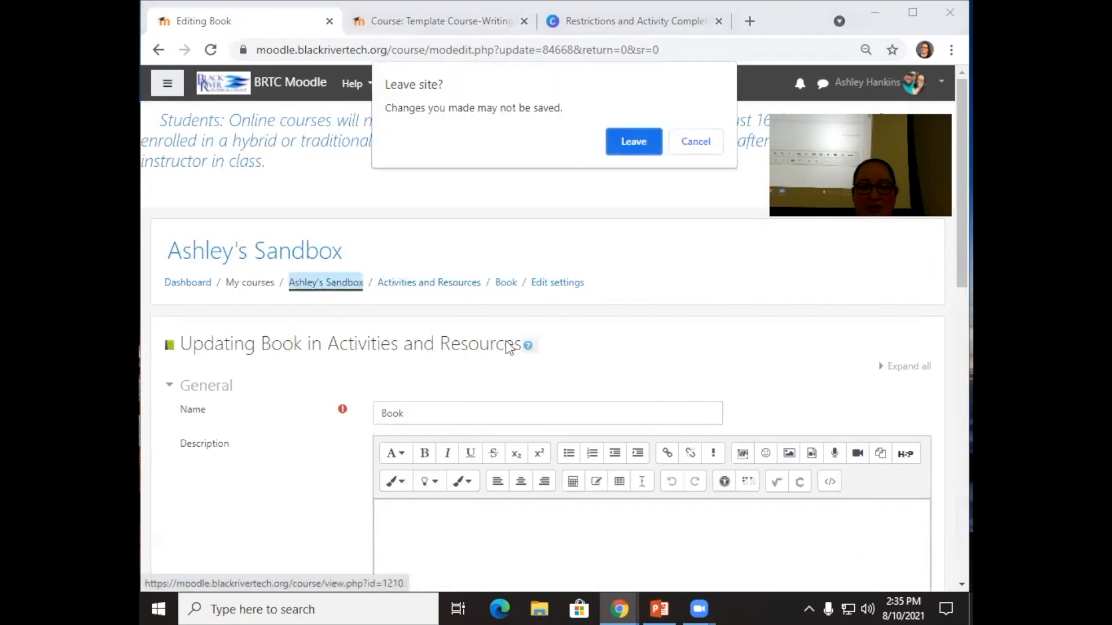
{"action": "left_click", "coordinate": [634, 142]}
Step: Open the Forum - Q&A activity from the course page and look over its forum type descriptions
{"action": "scroll", "coordinate": [643, 371], "scroll_direction": "down", "scroll_amount": 15}
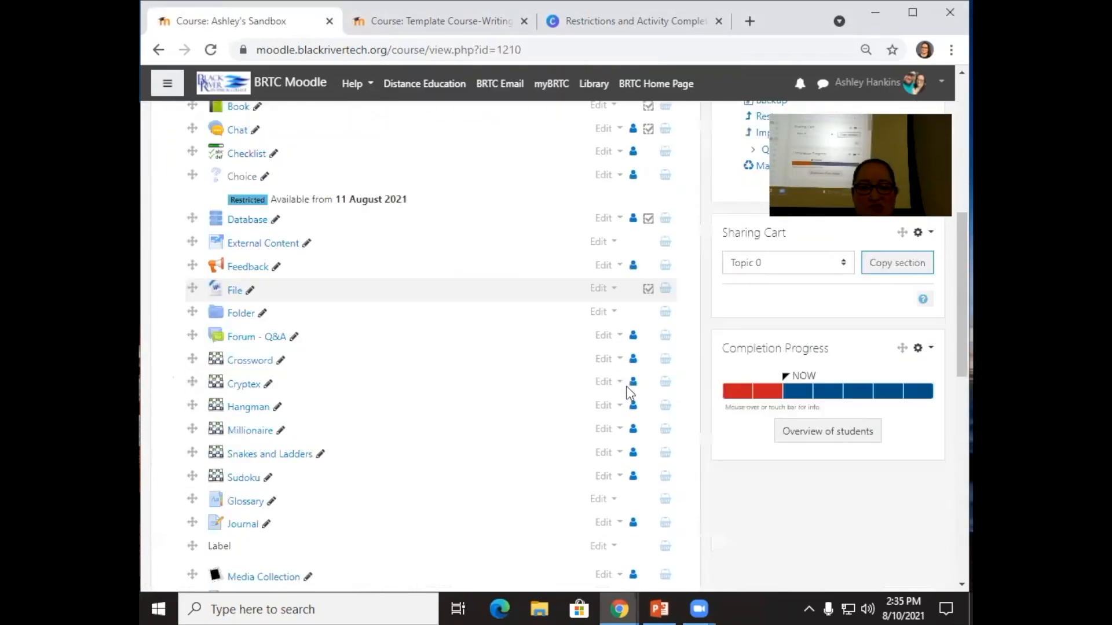
{"action": "scroll", "coordinate": [630, 391], "scroll_direction": "up", "scroll_amount": 5}
{"action": "scroll", "coordinate": [284, 354], "scroll_direction": "up", "scroll_amount": 2}
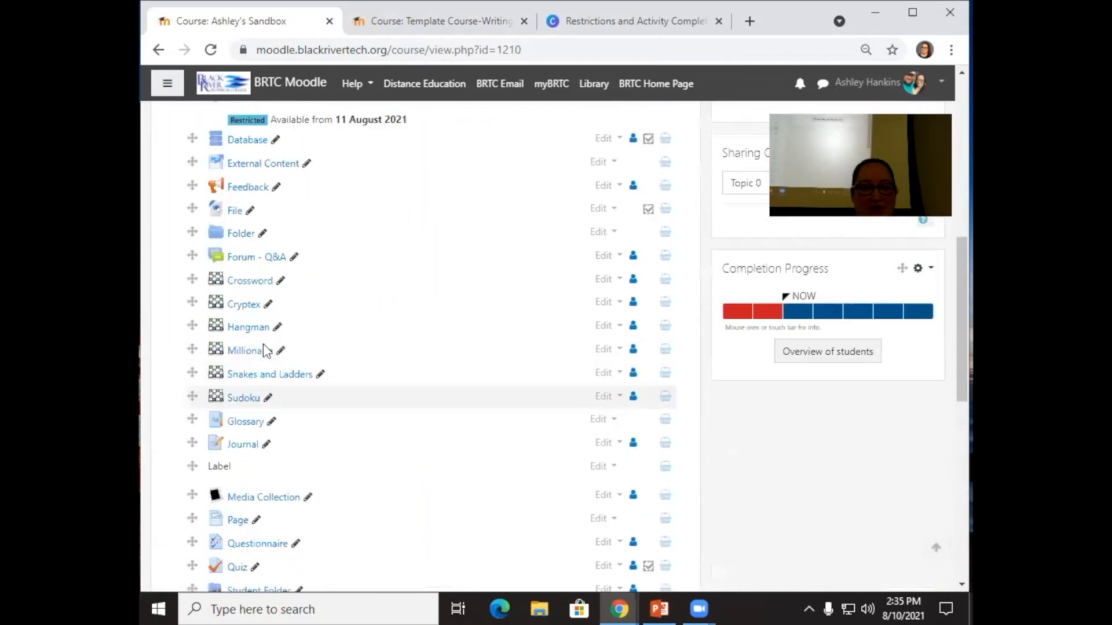
{"action": "left_click", "coordinate": [276, 280]}
{"action": "scroll", "coordinate": [514, 384], "scroll_direction": "down", "scroll_amount": 4}
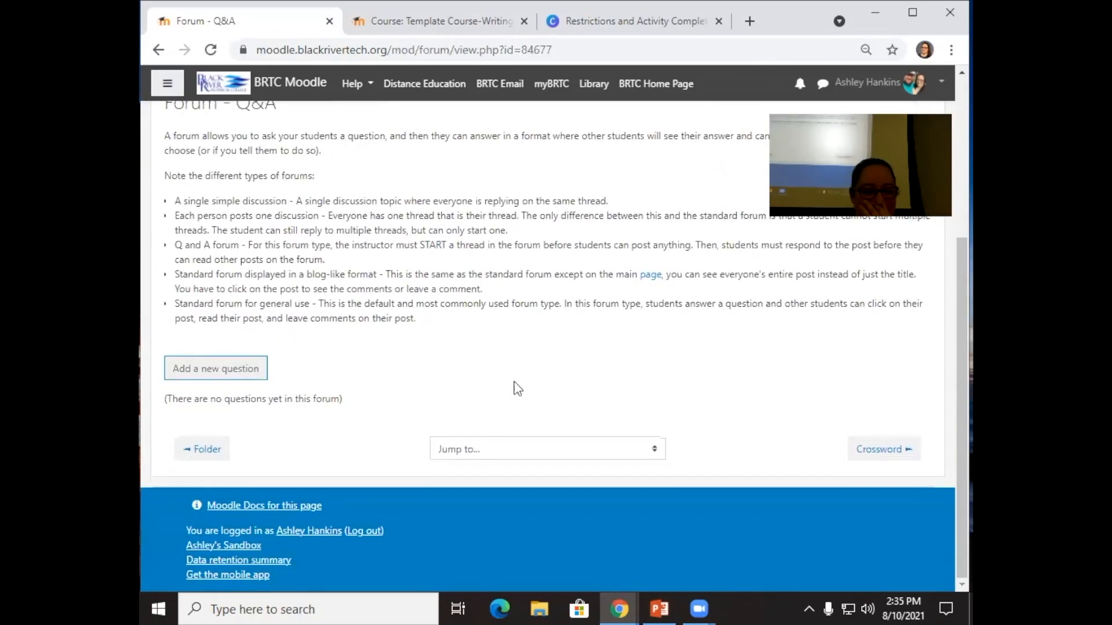
{"action": "scroll", "coordinate": [792, 250], "scroll_direction": "up", "scroll_amount": 2}
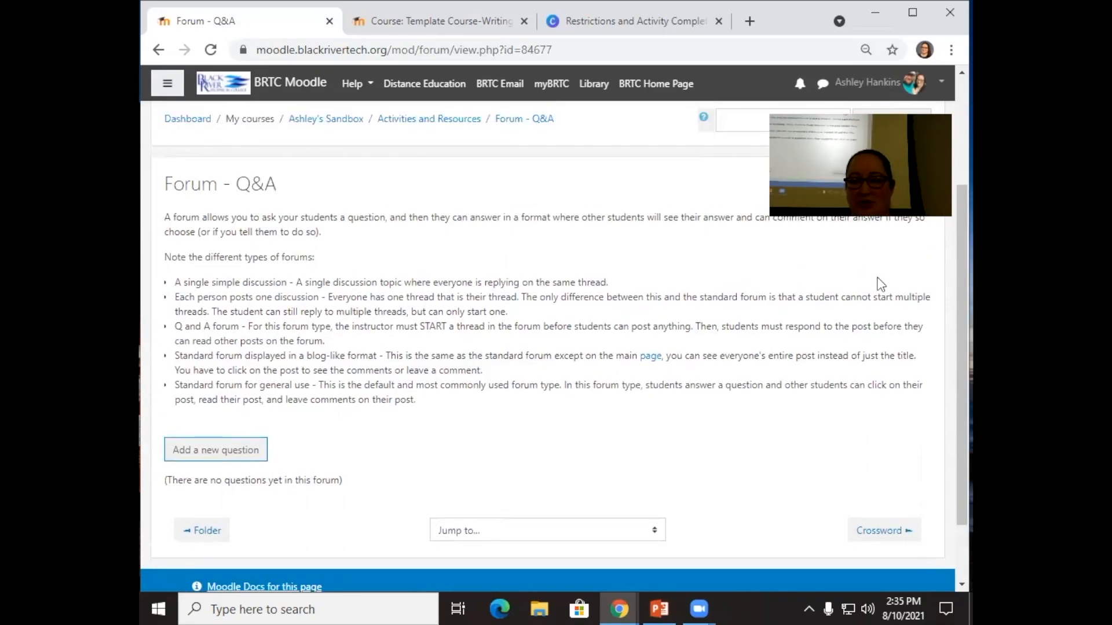
Step: Preview the Q&A forum in the Student role, ending back in the normal role
{"action": "left_click", "coordinate": [200, 468]}
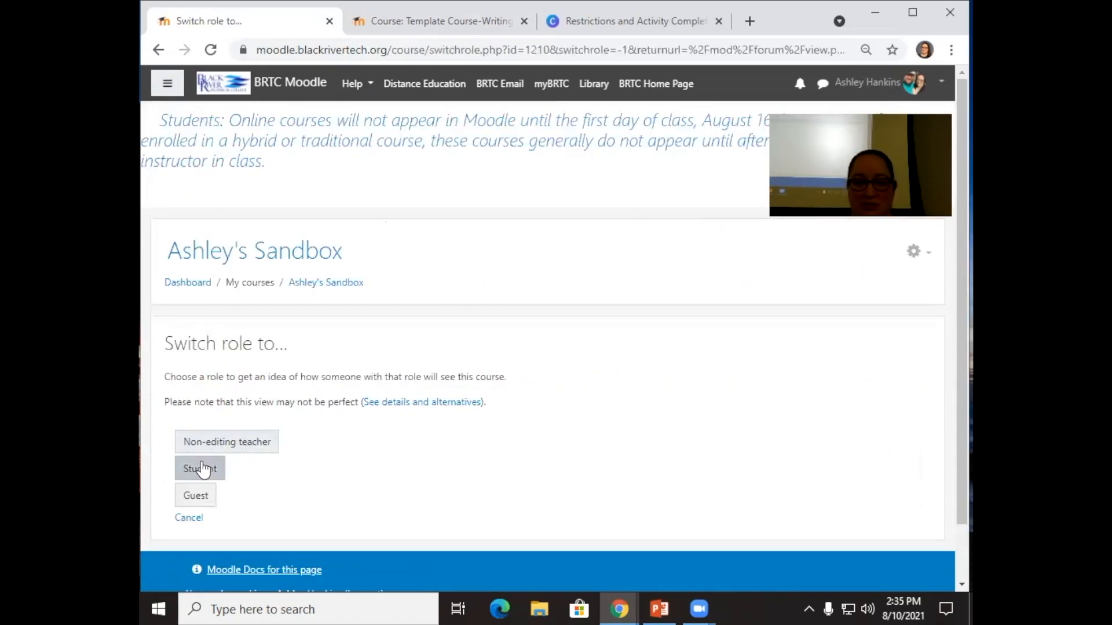
{"action": "scroll", "coordinate": [558, 467], "scroll_direction": "down", "scroll_amount": 5}
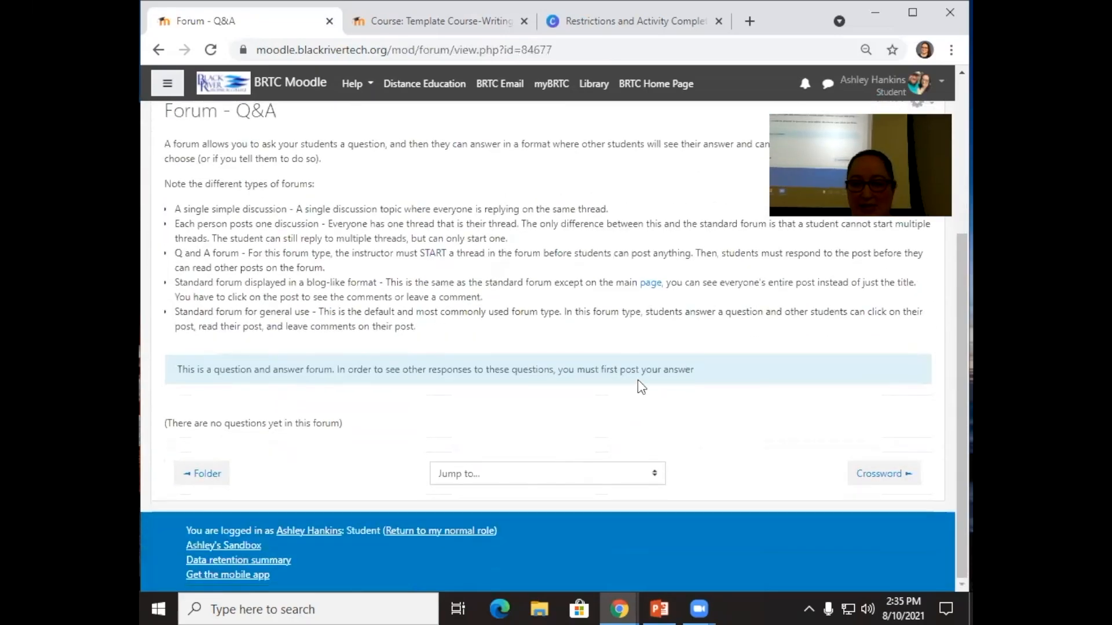
{"action": "scroll", "coordinate": [812, 365], "scroll_direction": "up", "scroll_amount": 4}
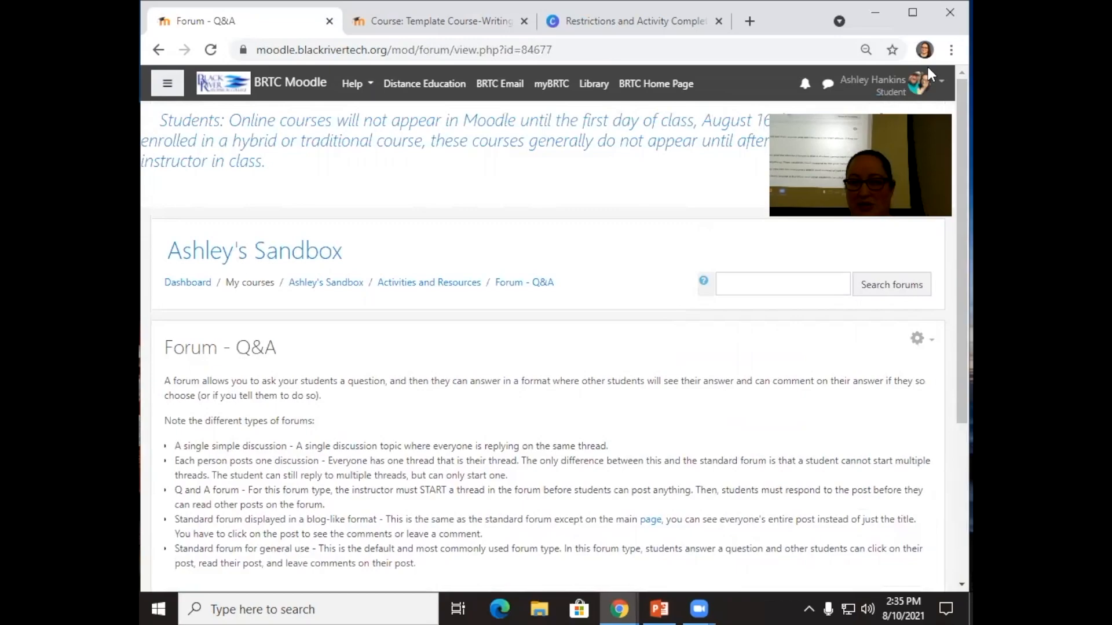
{"action": "left_click", "coordinate": [927, 84]}
{"action": "left_click", "coordinate": [889, 267]}
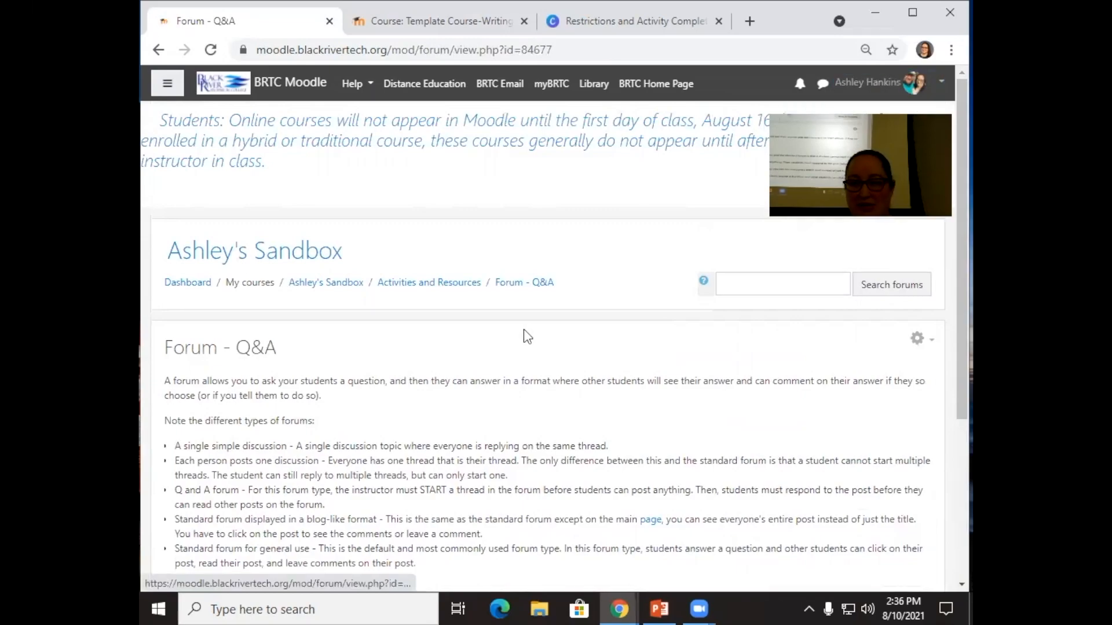
Step: Start a new question in the Q&A forum with the subject "Forum Question"
{"action": "scroll", "coordinate": [527, 331], "scroll_direction": "down", "scroll_amount": 4}
{"action": "left_click", "coordinate": [249, 362]}
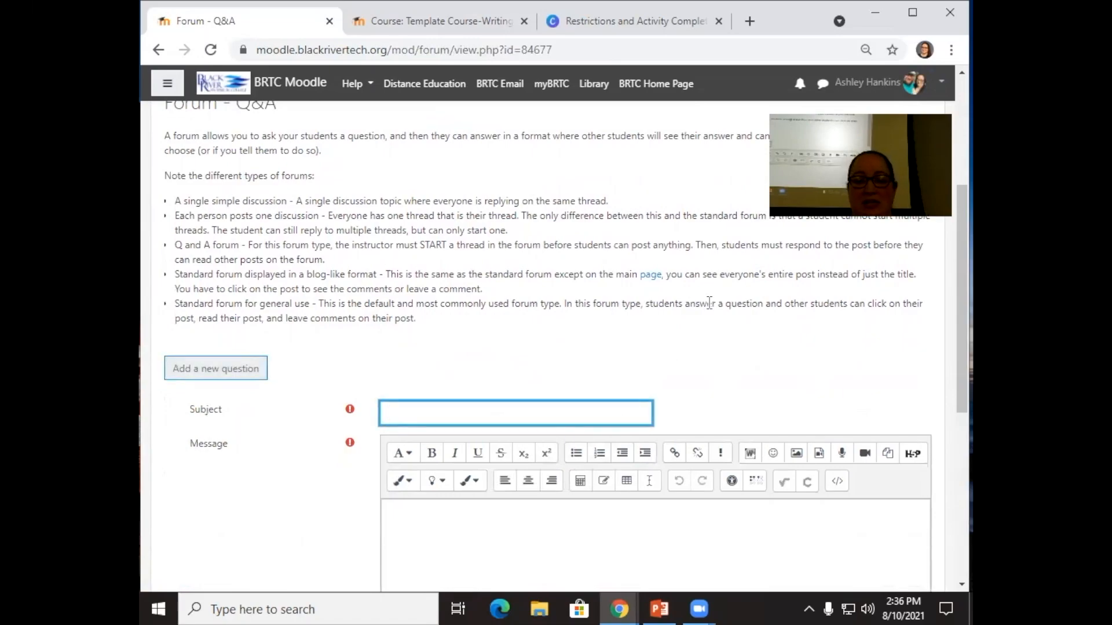
{"action": "type", "text": "Forum Question"}
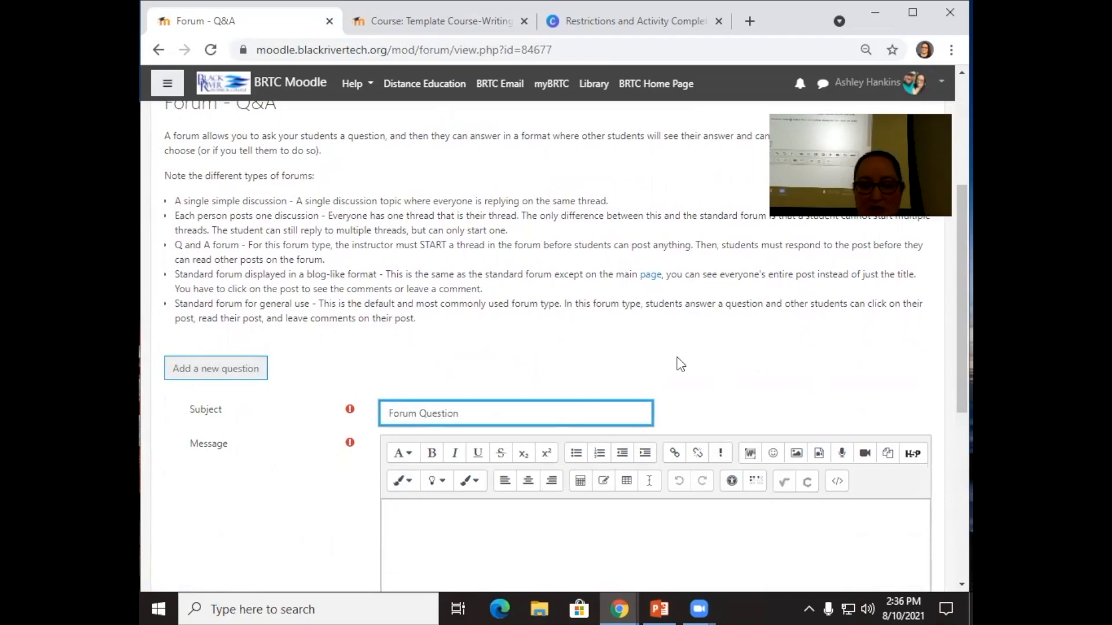
Step: Enter "Summarize the article." as the question's message and post it to the forum
{"action": "scroll", "coordinate": [680, 363], "scroll_direction": "down", "scroll_amount": 3}
{"action": "left_click", "coordinate": [470, 418]}
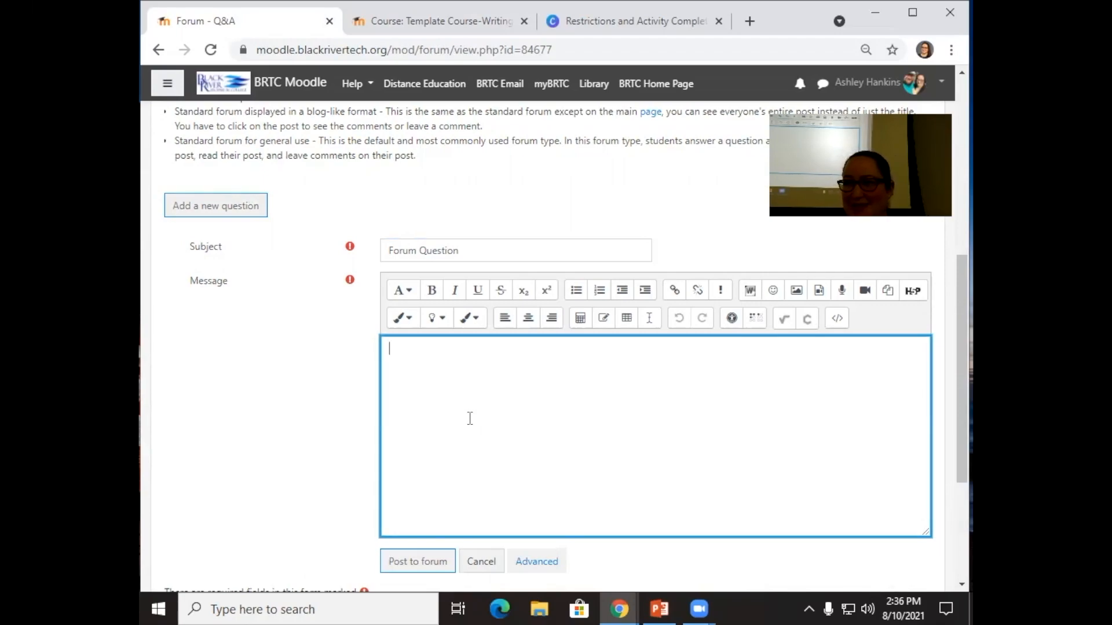
{"action": "type", "text": "What"}
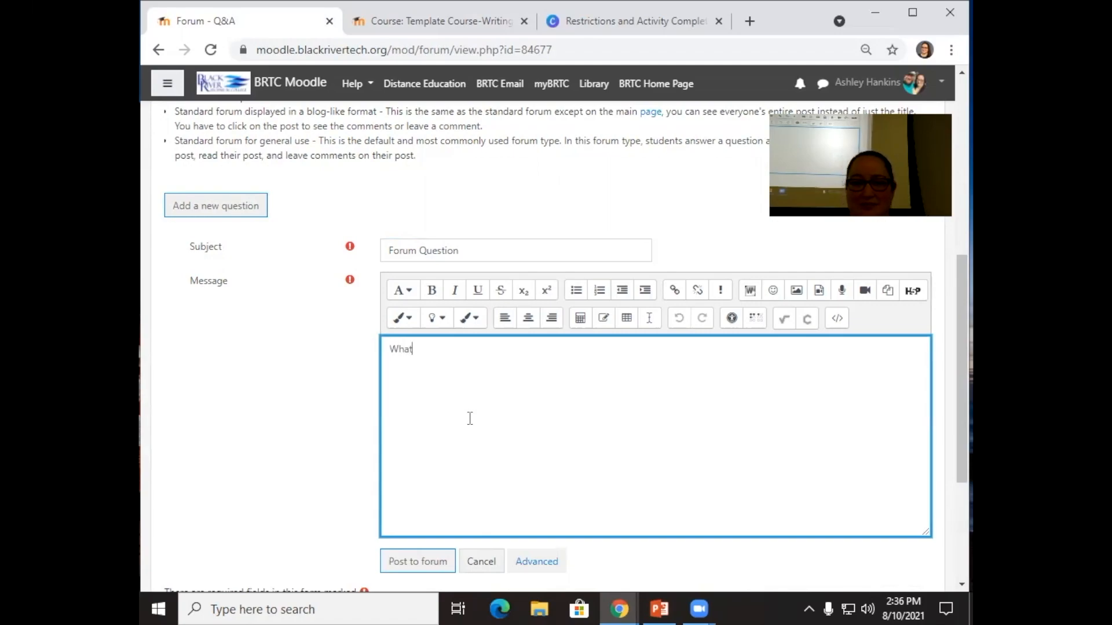
{"action": "key", "text": "BackSpace"}
{"action": "key", "text": "BackSpace"}
{"action": "key", "text": "BackSpace"}
{"action": "key", "text": "BackSpace"}
{"action": "type", "text": "Summarize the article."}
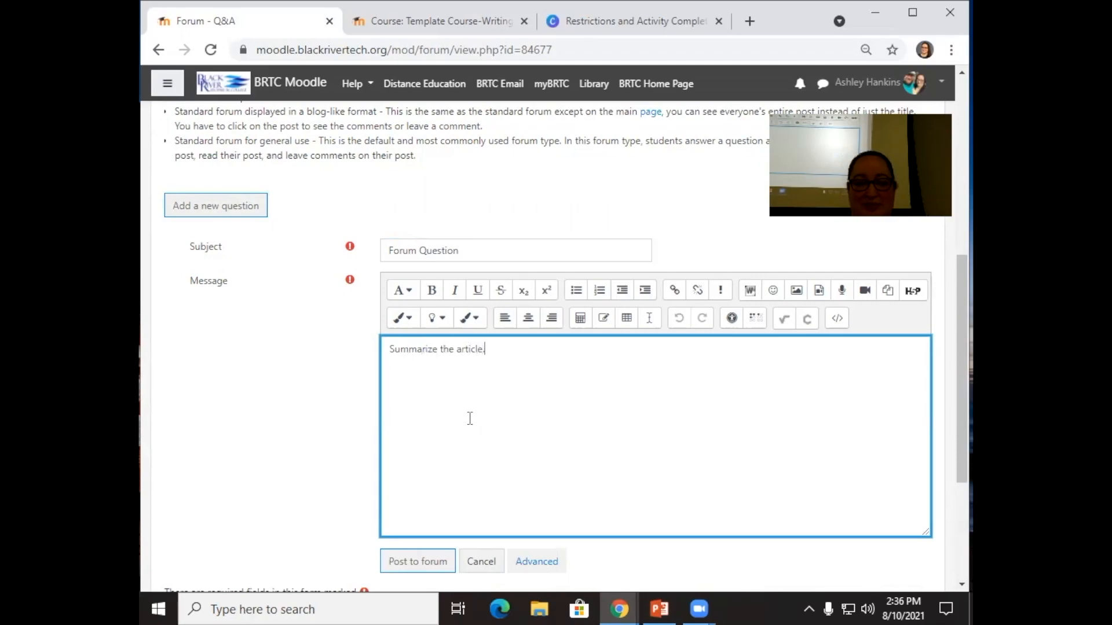
{"action": "left_click", "coordinate": [432, 564]}
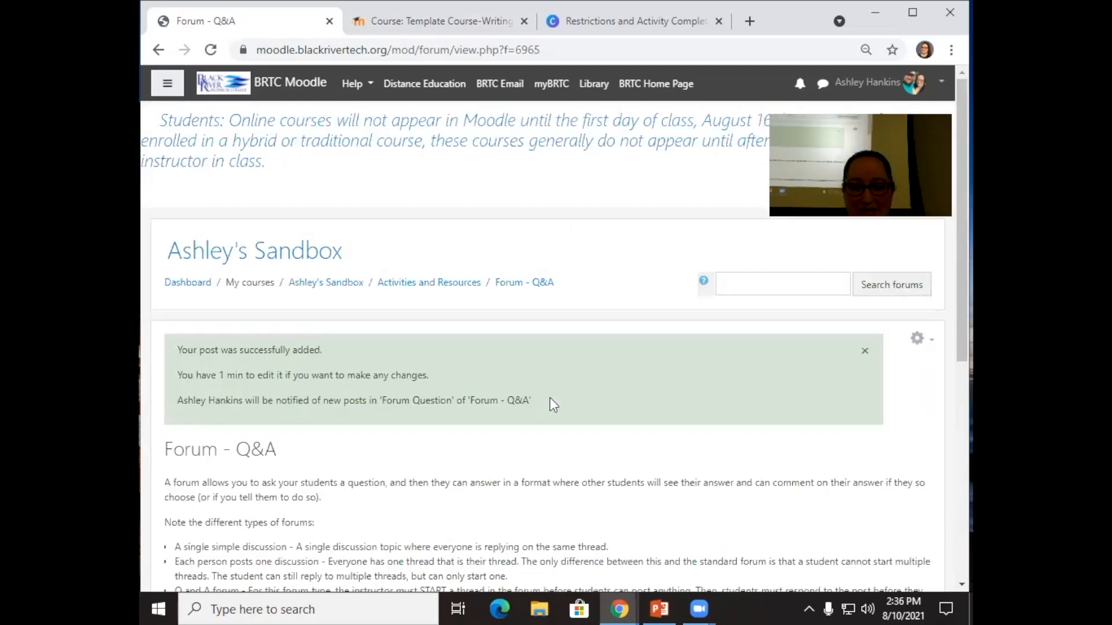
Step: Switch to the Student role and open the Forum Question discussion in the Q&A forum
{"action": "scroll", "coordinate": [550, 408], "scroll_direction": "down", "scroll_amount": 5}
{"action": "scroll", "coordinate": [608, 422], "scroll_direction": "down", "scroll_amount": 2}
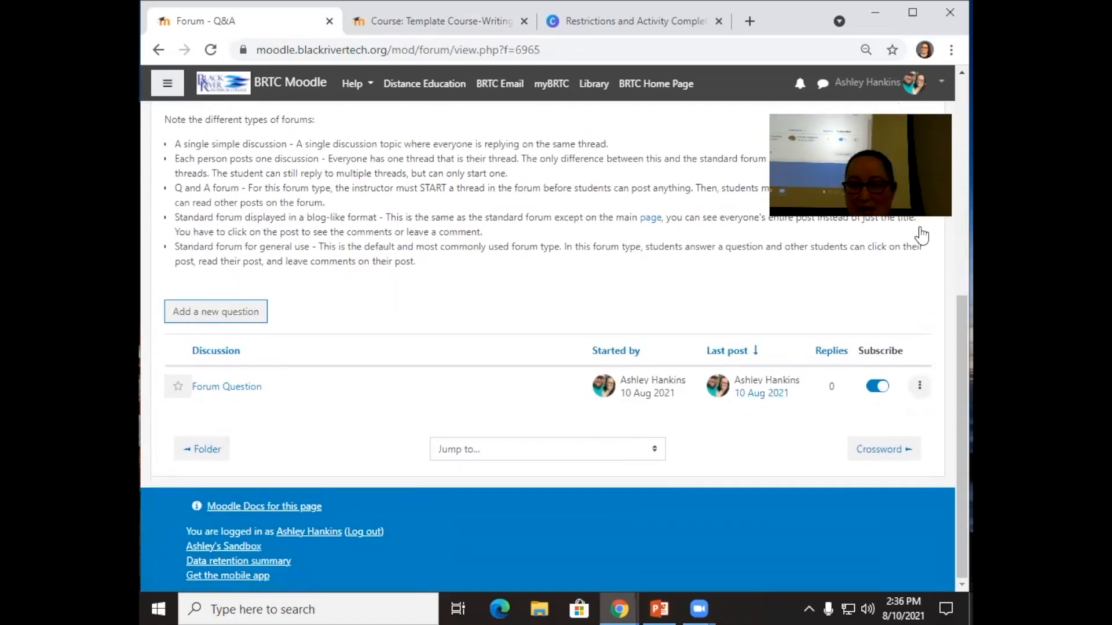
{"action": "left_click", "coordinate": [195, 469]}
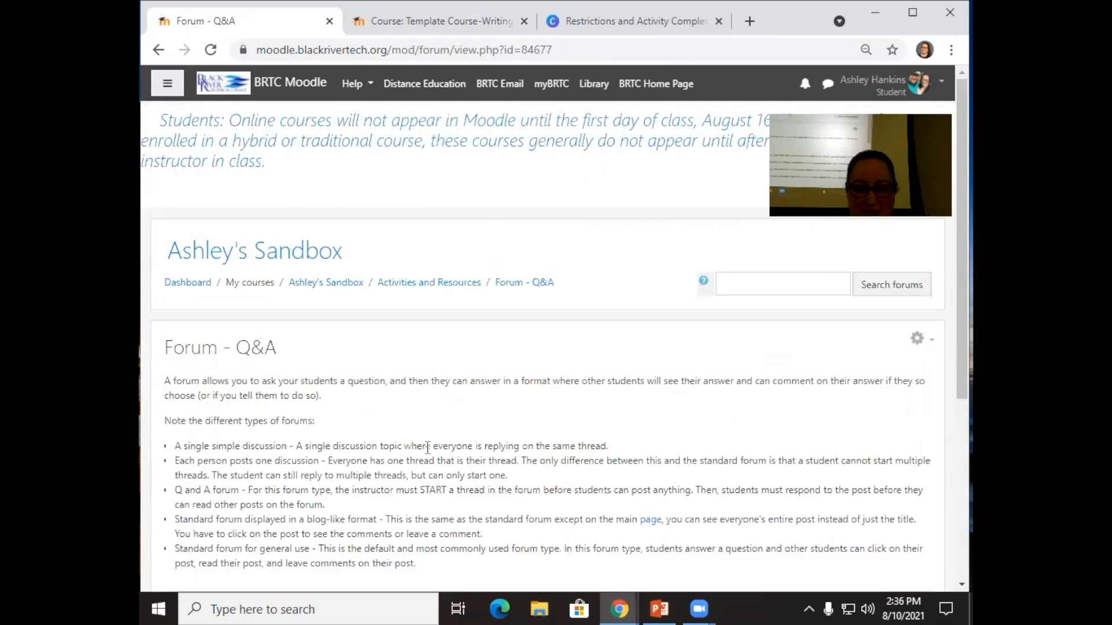
{"action": "scroll", "coordinate": [426, 451], "scroll_direction": "down", "scroll_amount": 5}
{"action": "left_click", "coordinate": [235, 411]}
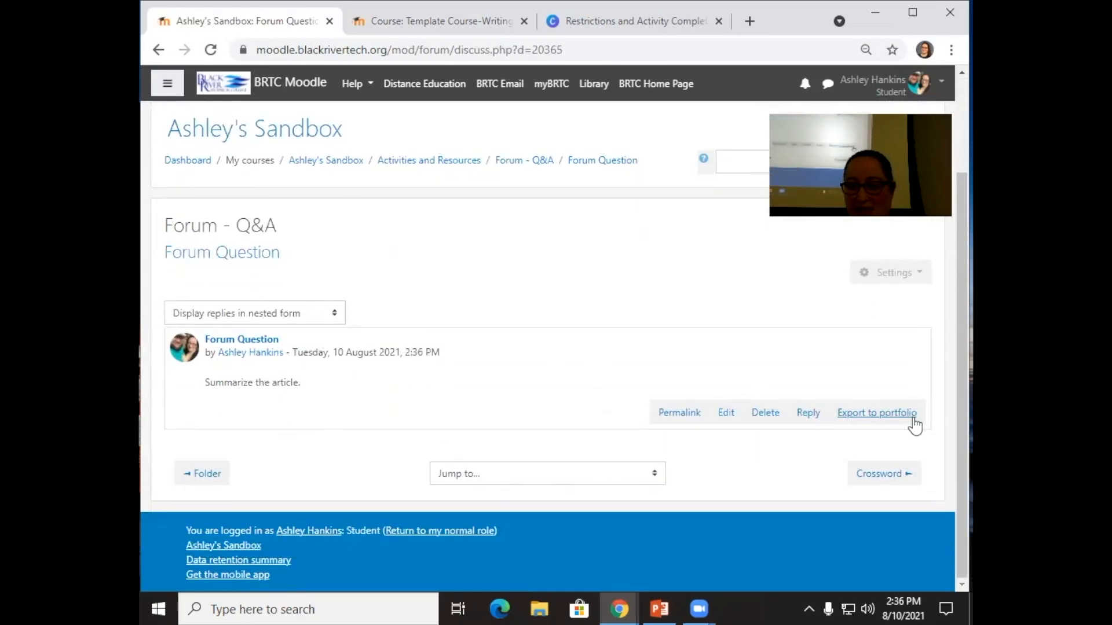
Step: Reply "yes" to the Forum Question post and submit the reply
{"action": "left_click", "coordinate": [809, 413]}
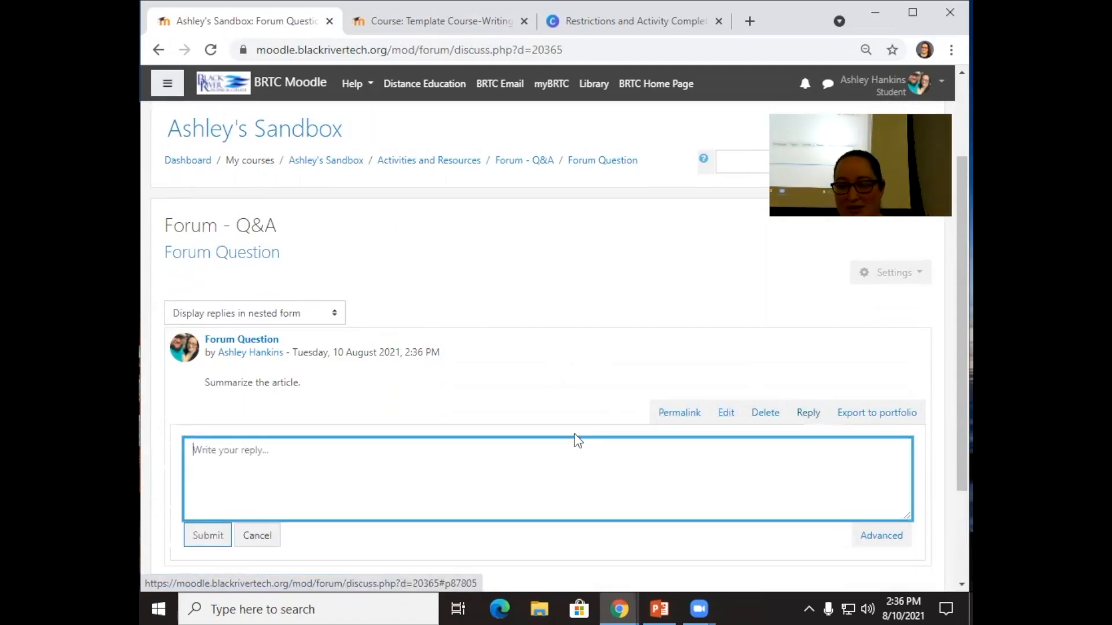
{"action": "scroll", "coordinate": [556, 429], "scroll_direction": "down", "scroll_amount": 1}
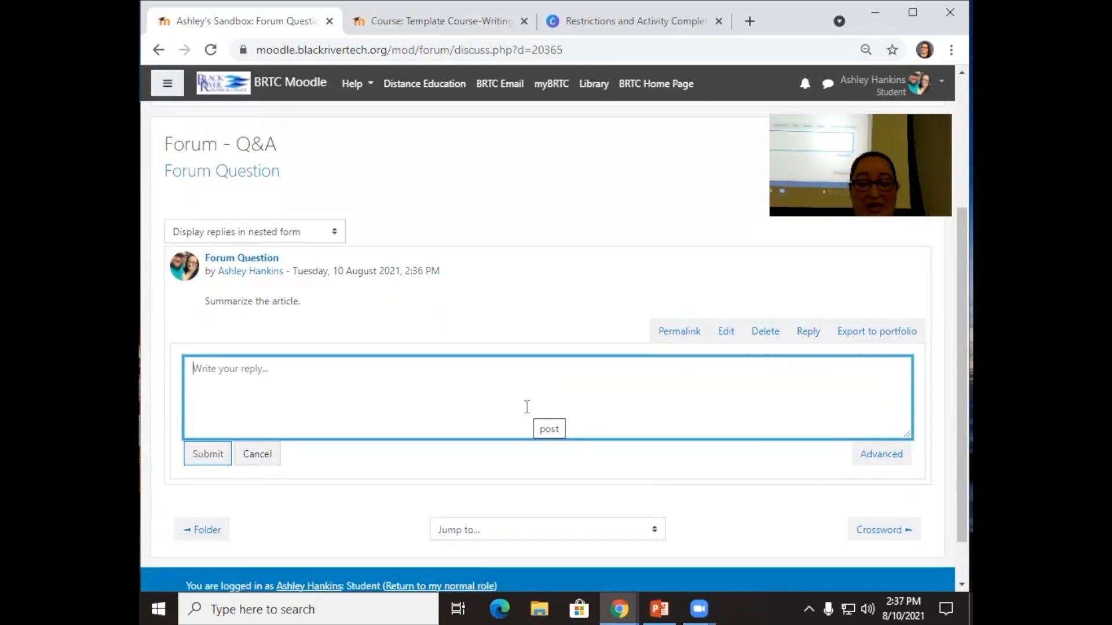
{"action": "type", "text": "yes"}
{"action": "left_click", "coordinate": [197, 454]}
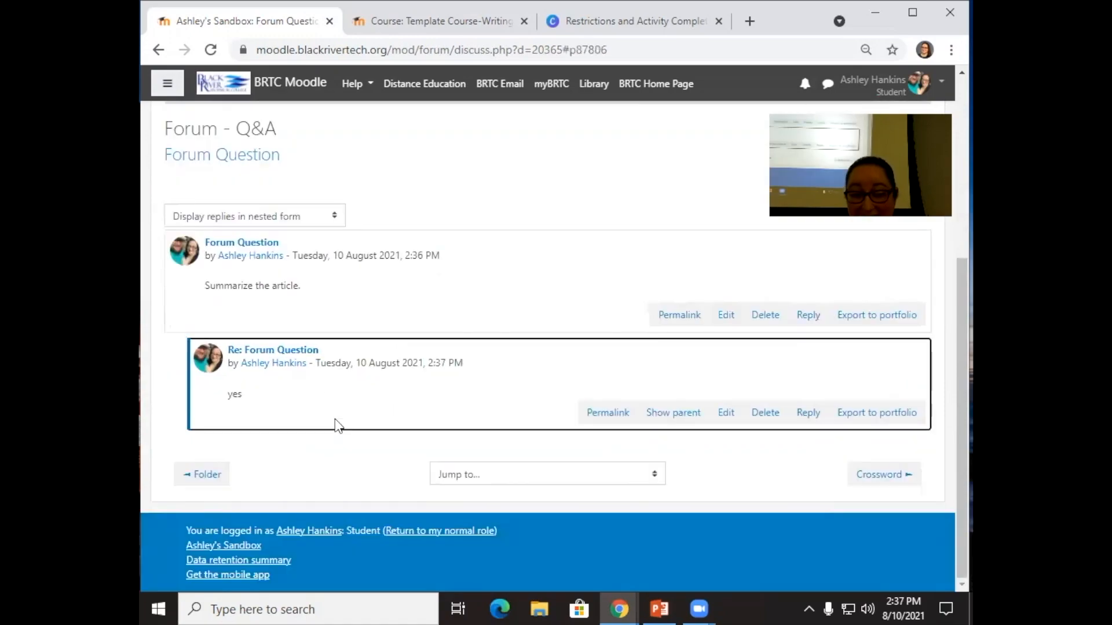